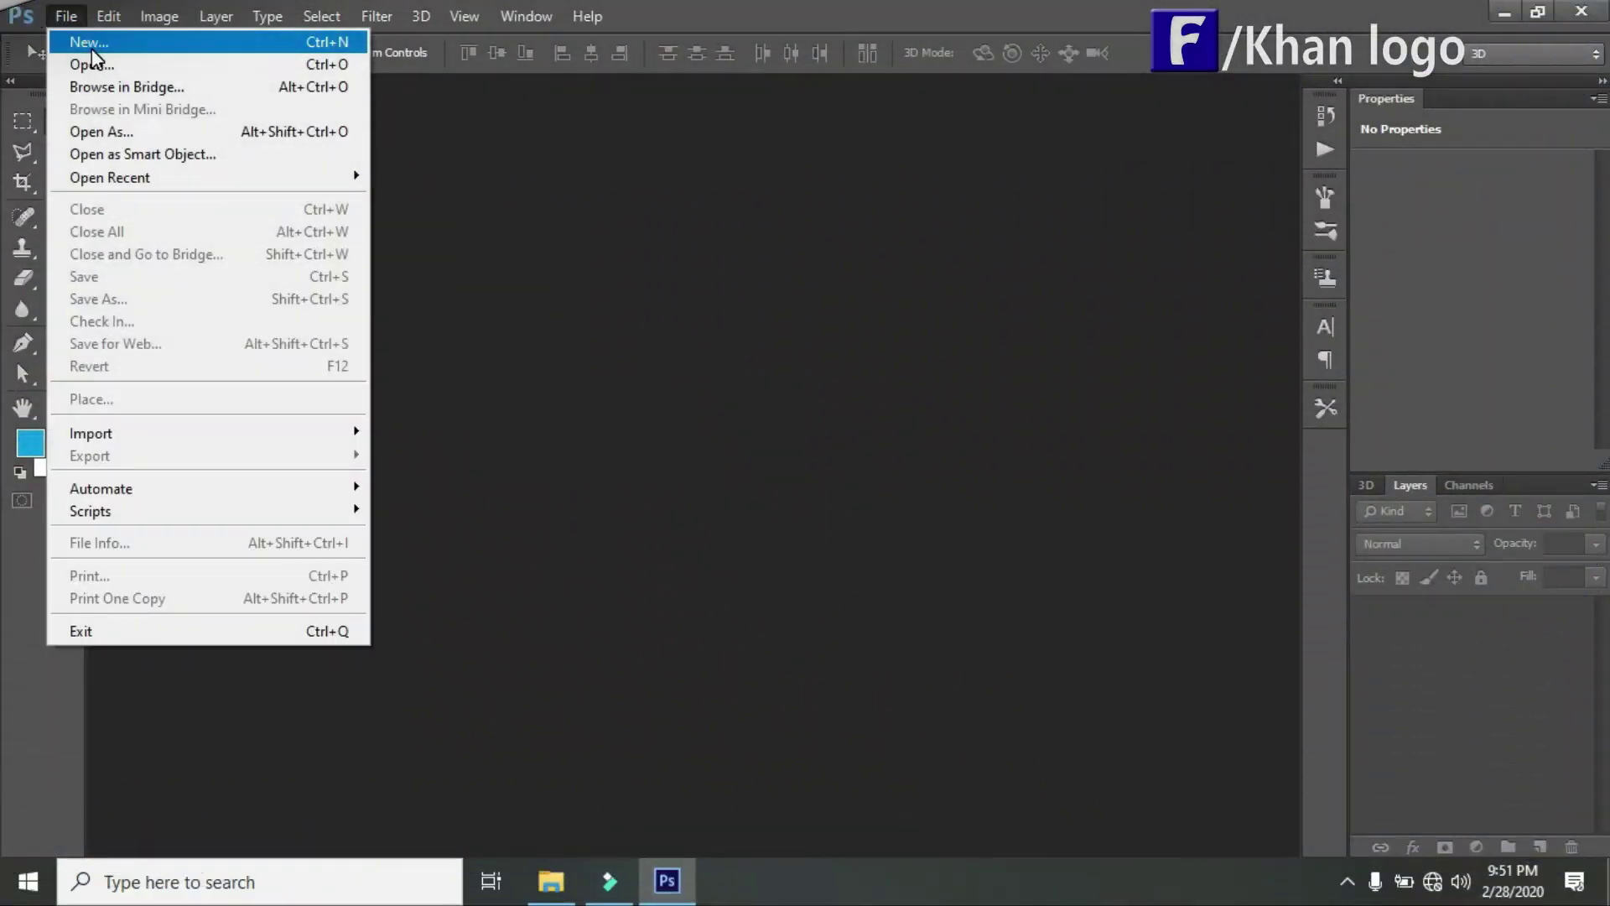
# Create a new blank document and type a blue bold G near the page centre.
pyautogui.click(93, 43)
pyautogui.click(1053, 201)
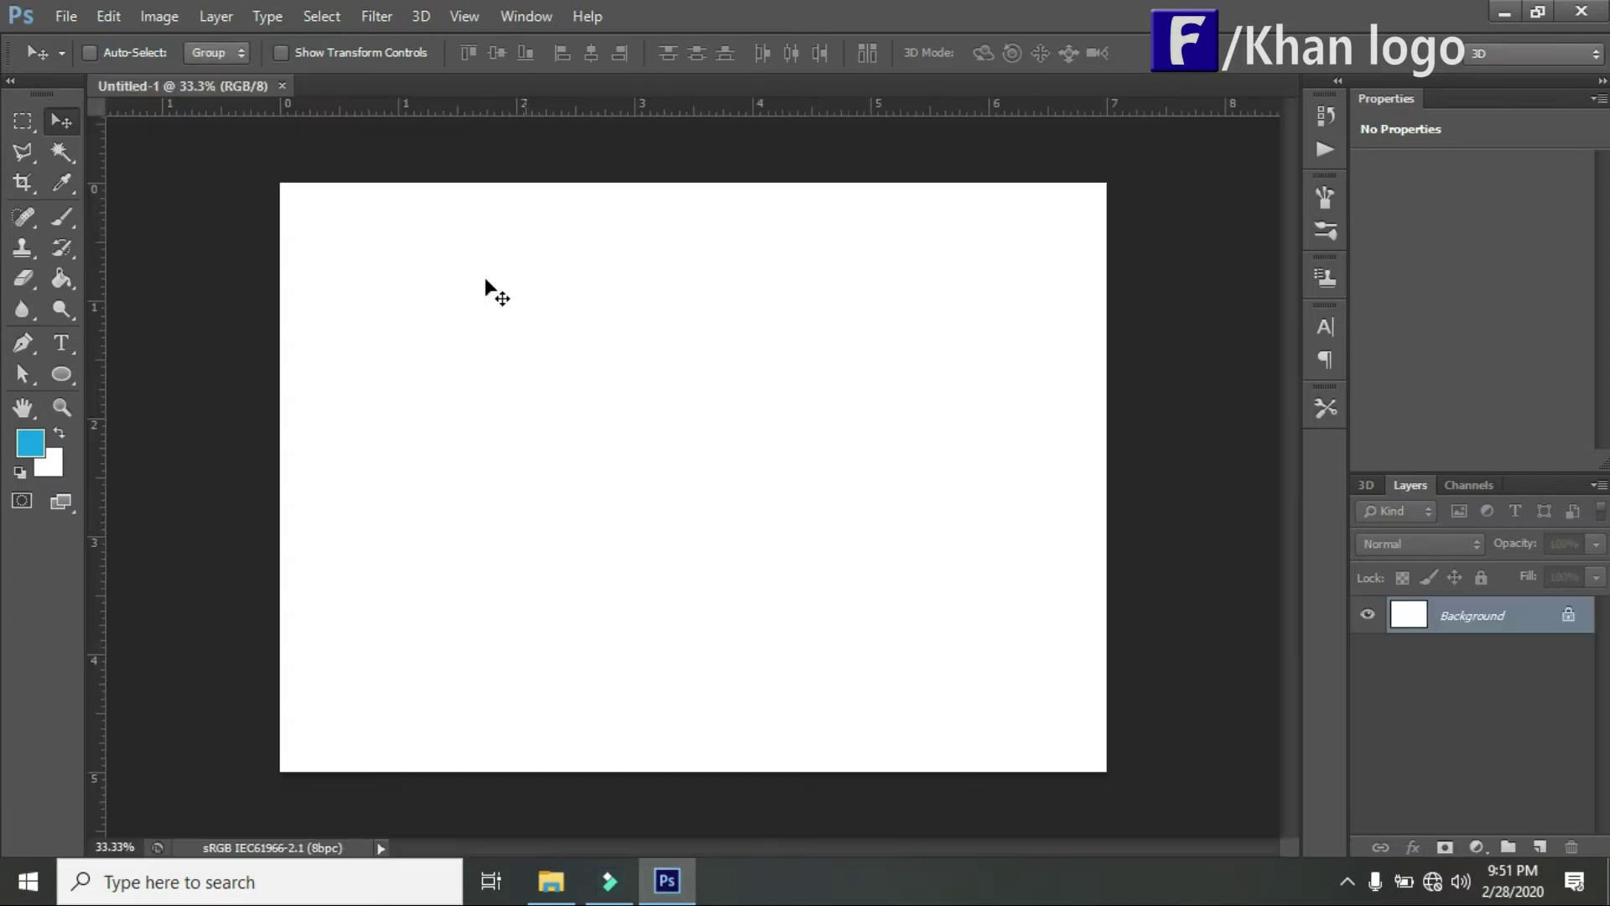
pyautogui.click(60, 343)
pyautogui.click(684, 457)
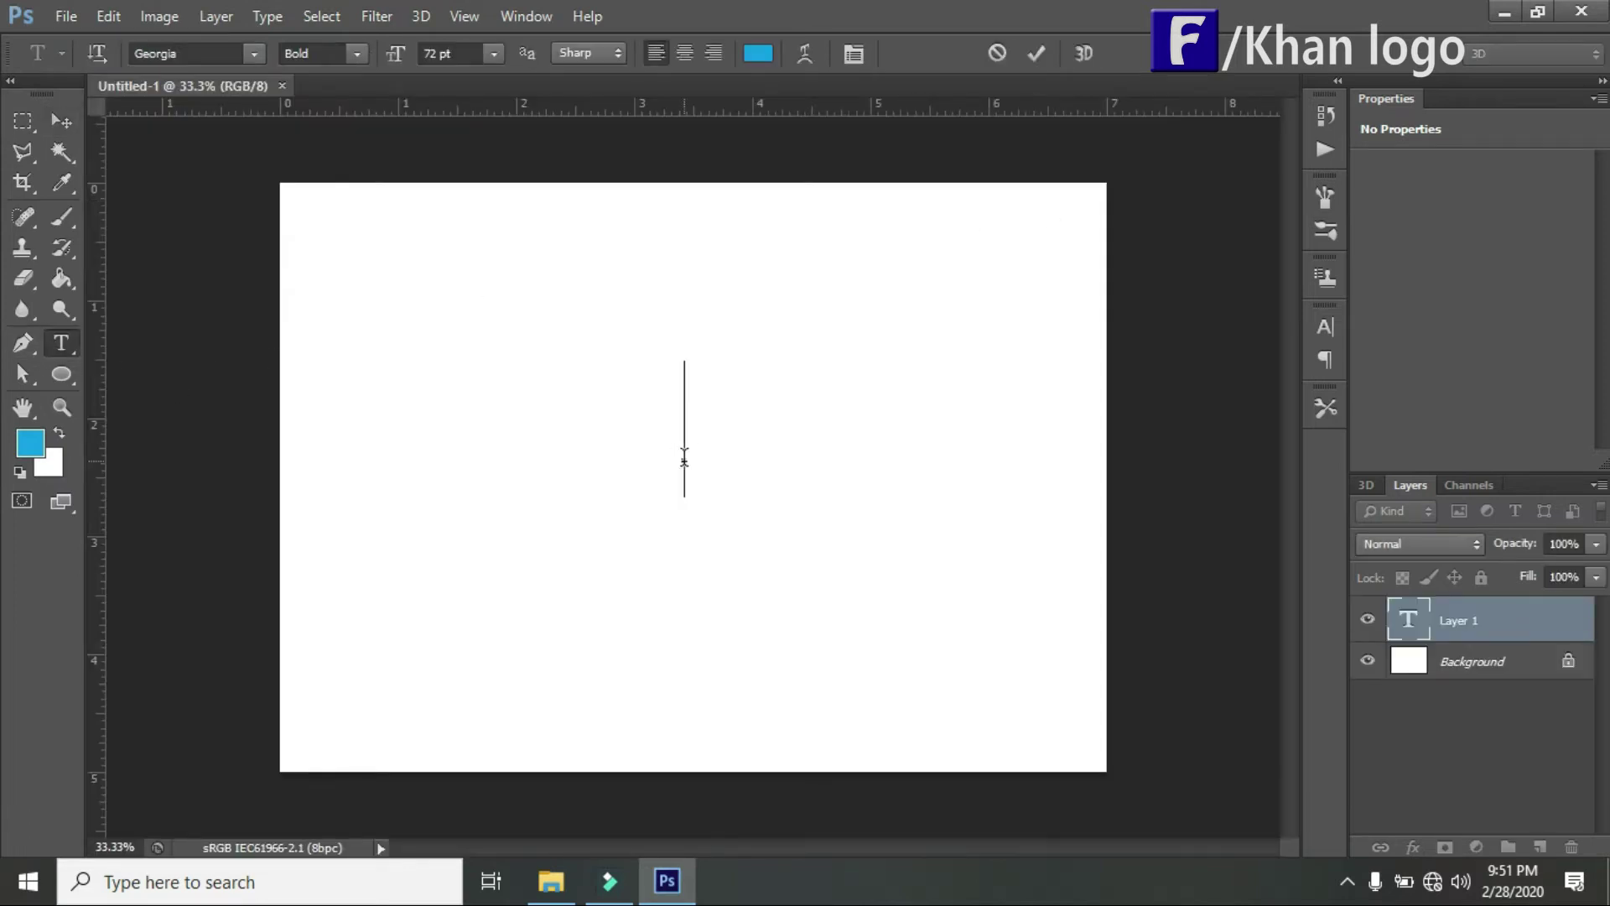
pyautogui.write('G')
pyautogui.click(64, 122)
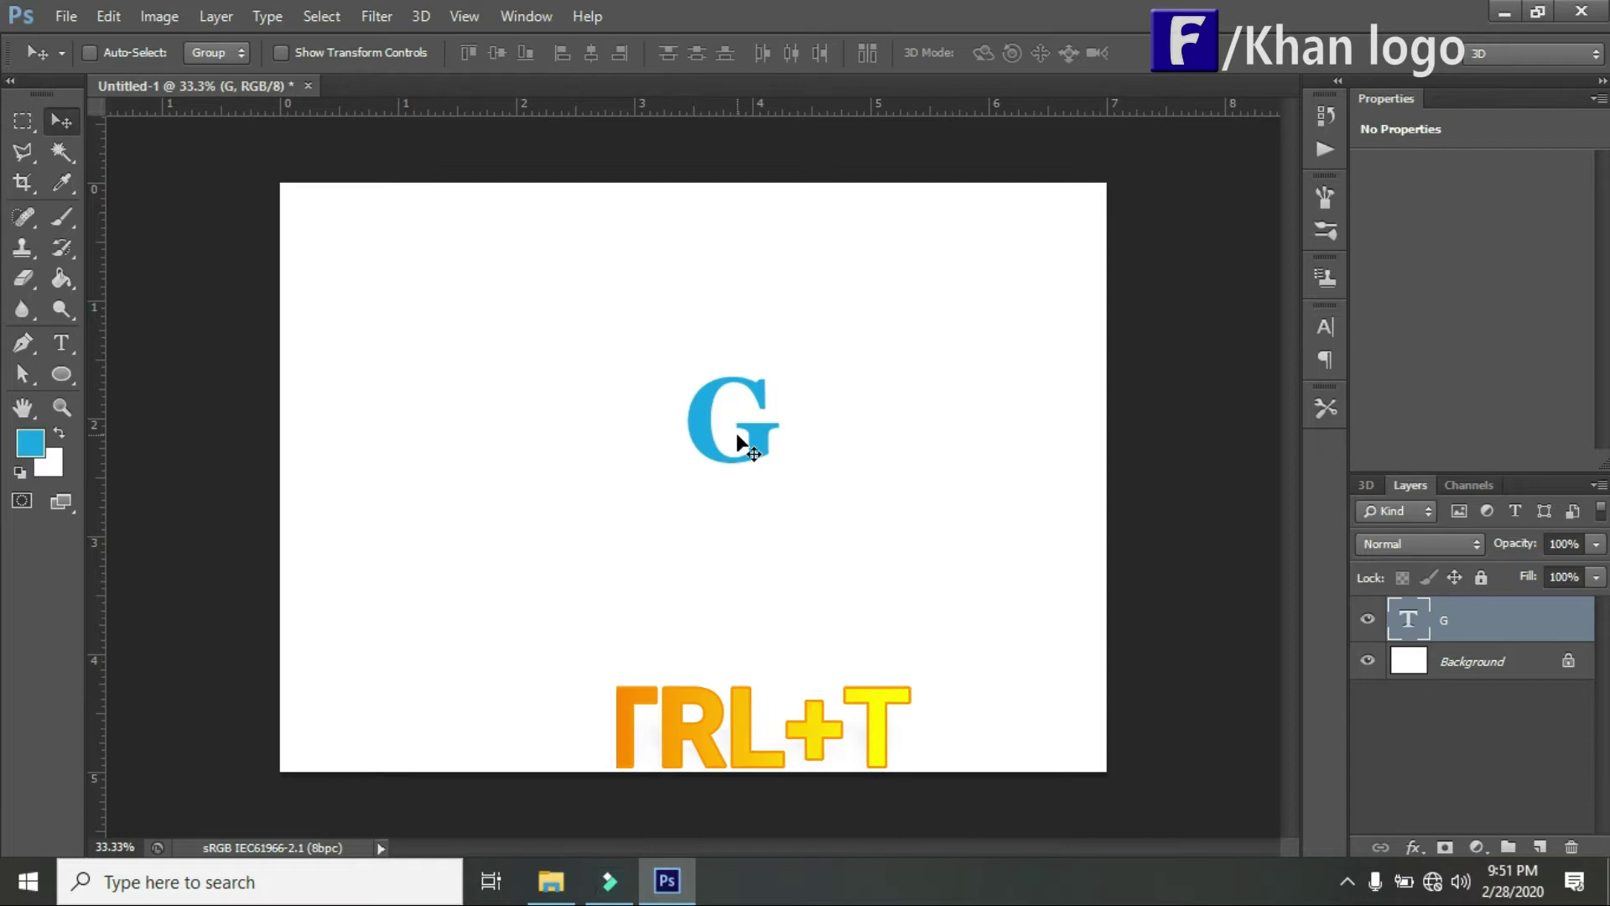
# Enlarge the G, move it down-left and stretch it taller, then start new text beside it.
pyautogui.hotkey('ctrl', 't')
pyautogui.moveTo(779, 361); pyautogui.dragTo(918, 252)
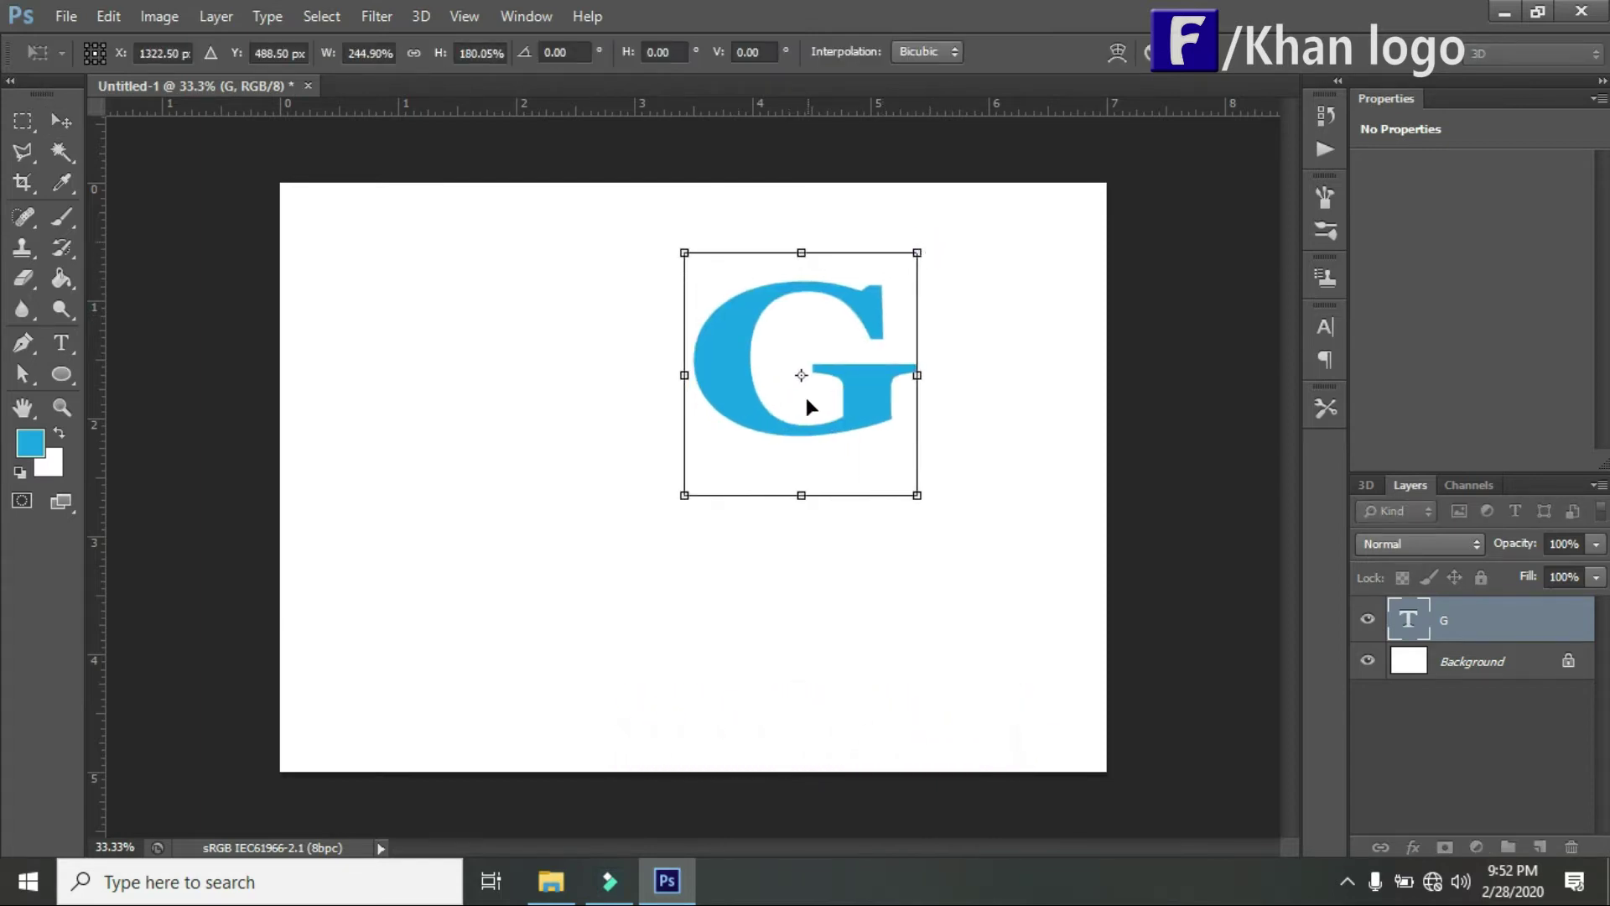
pyautogui.moveTo(858, 390); pyautogui.dragTo(709, 480)
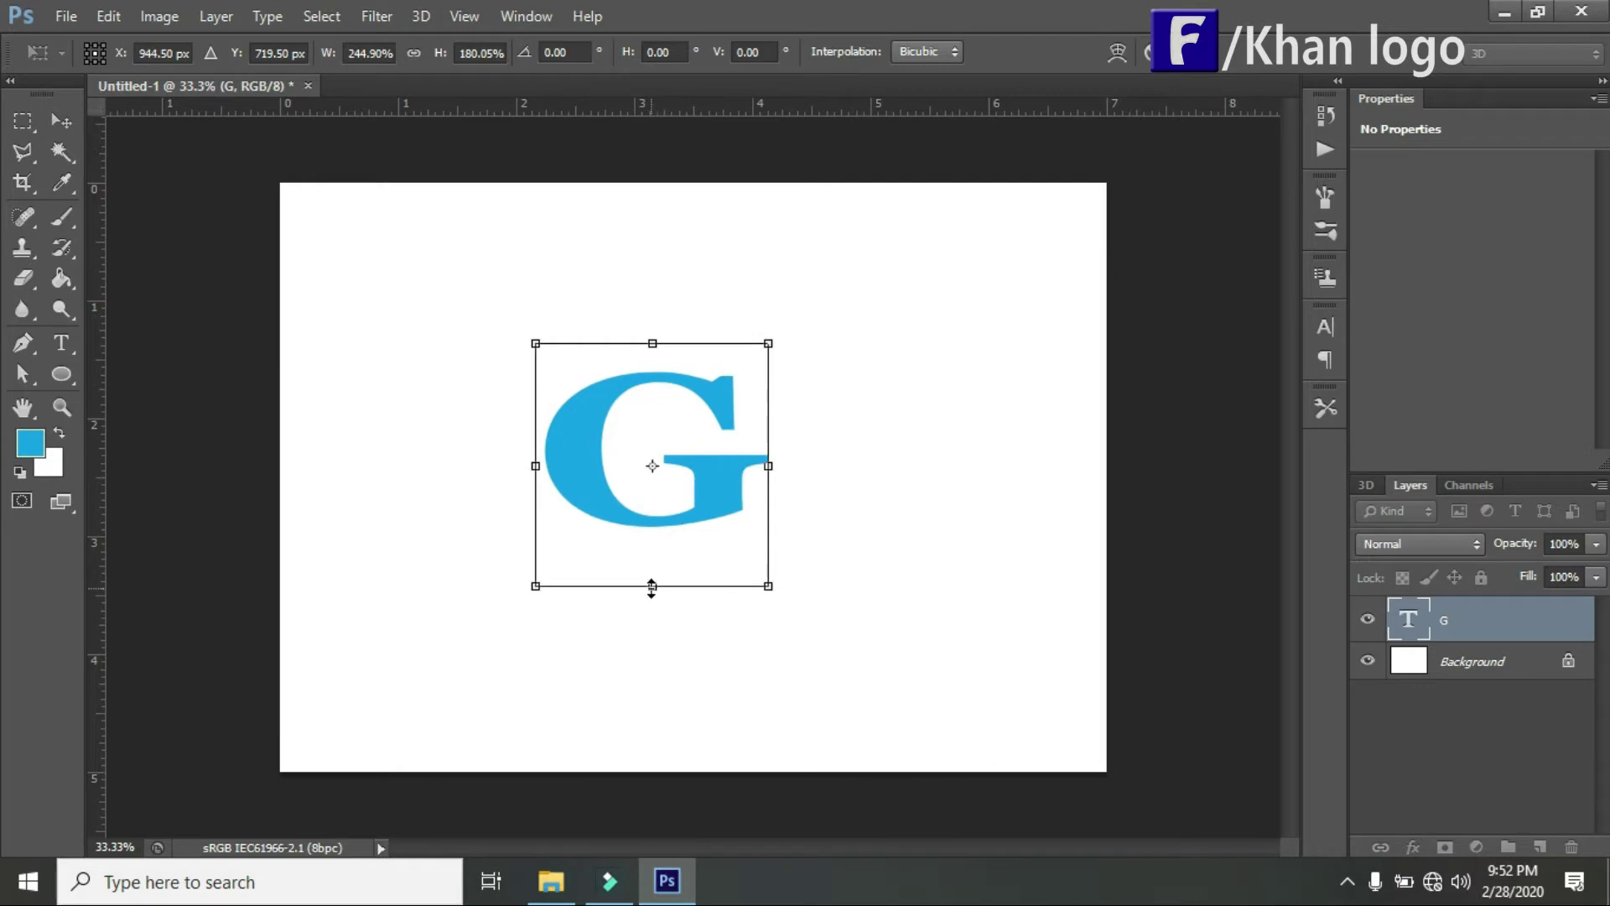
pyautogui.moveTo(652, 586); pyautogui.dragTo(652, 614)
pyautogui.moveTo(661, 345); pyautogui.dragTo(661, 325)
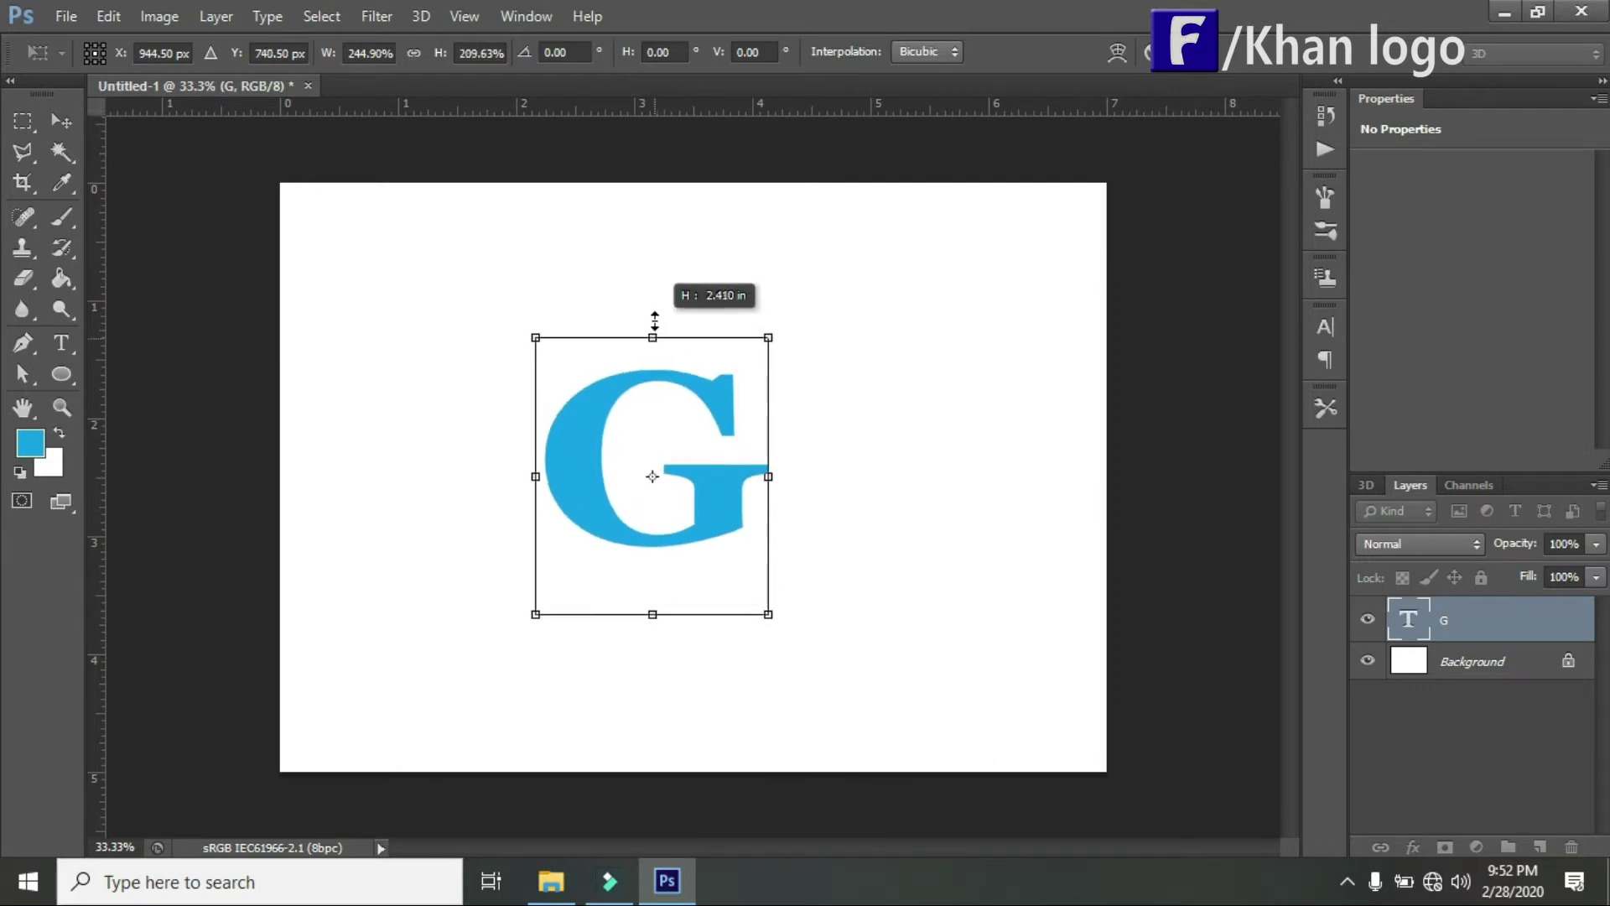
pyautogui.click(61, 121)
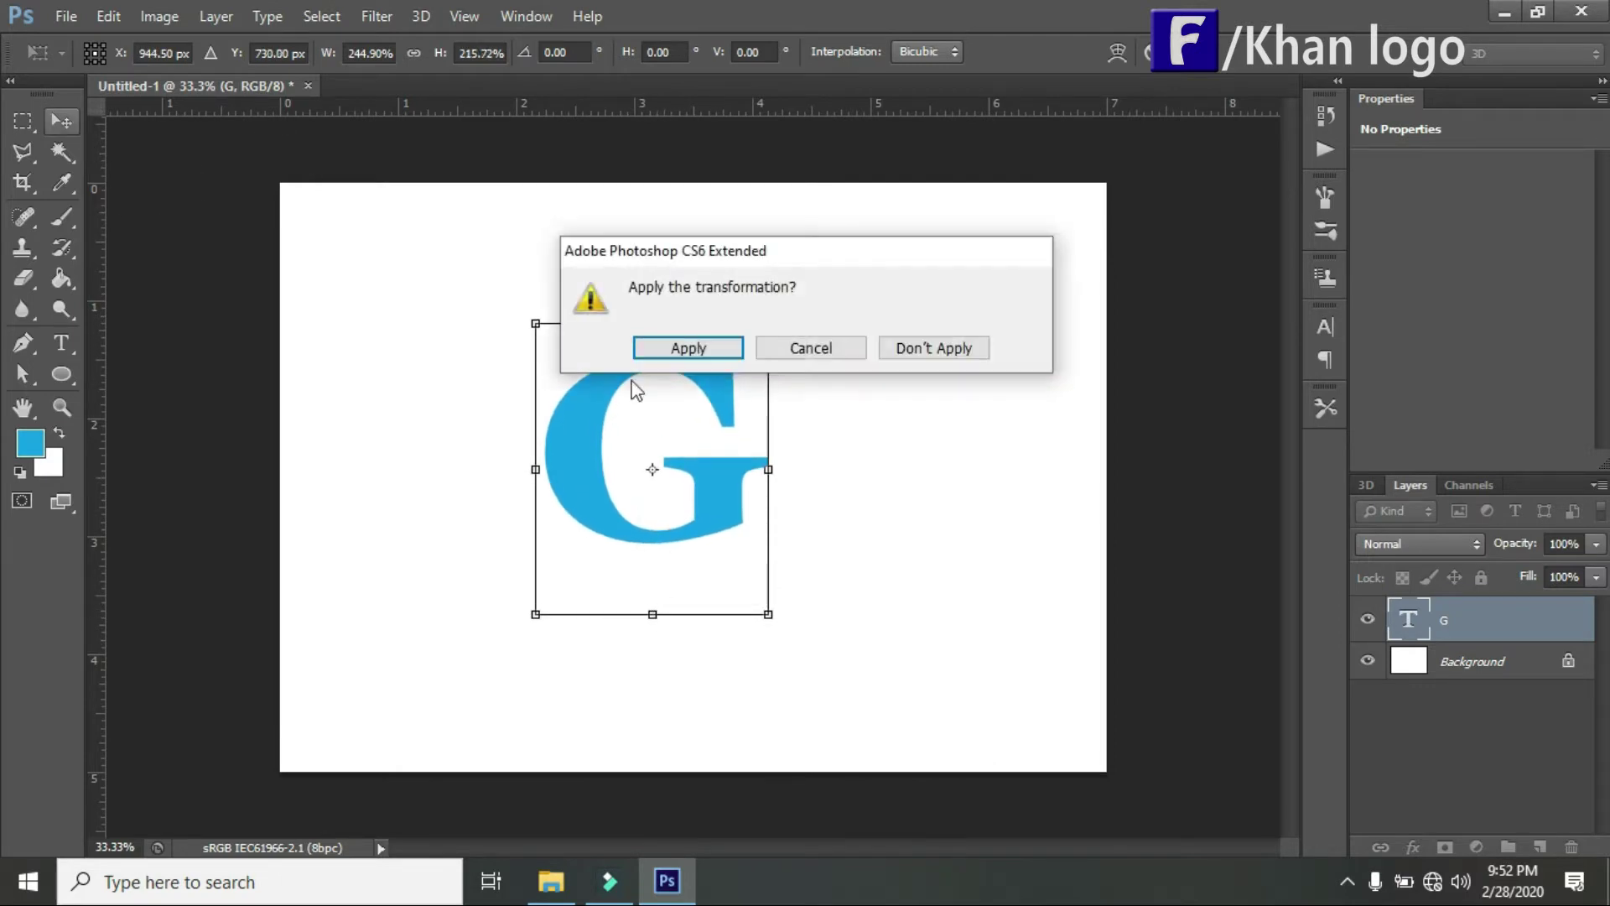
pyautogui.click(686, 349)
pyautogui.rightClick(61, 342)
pyautogui.click(776, 499)
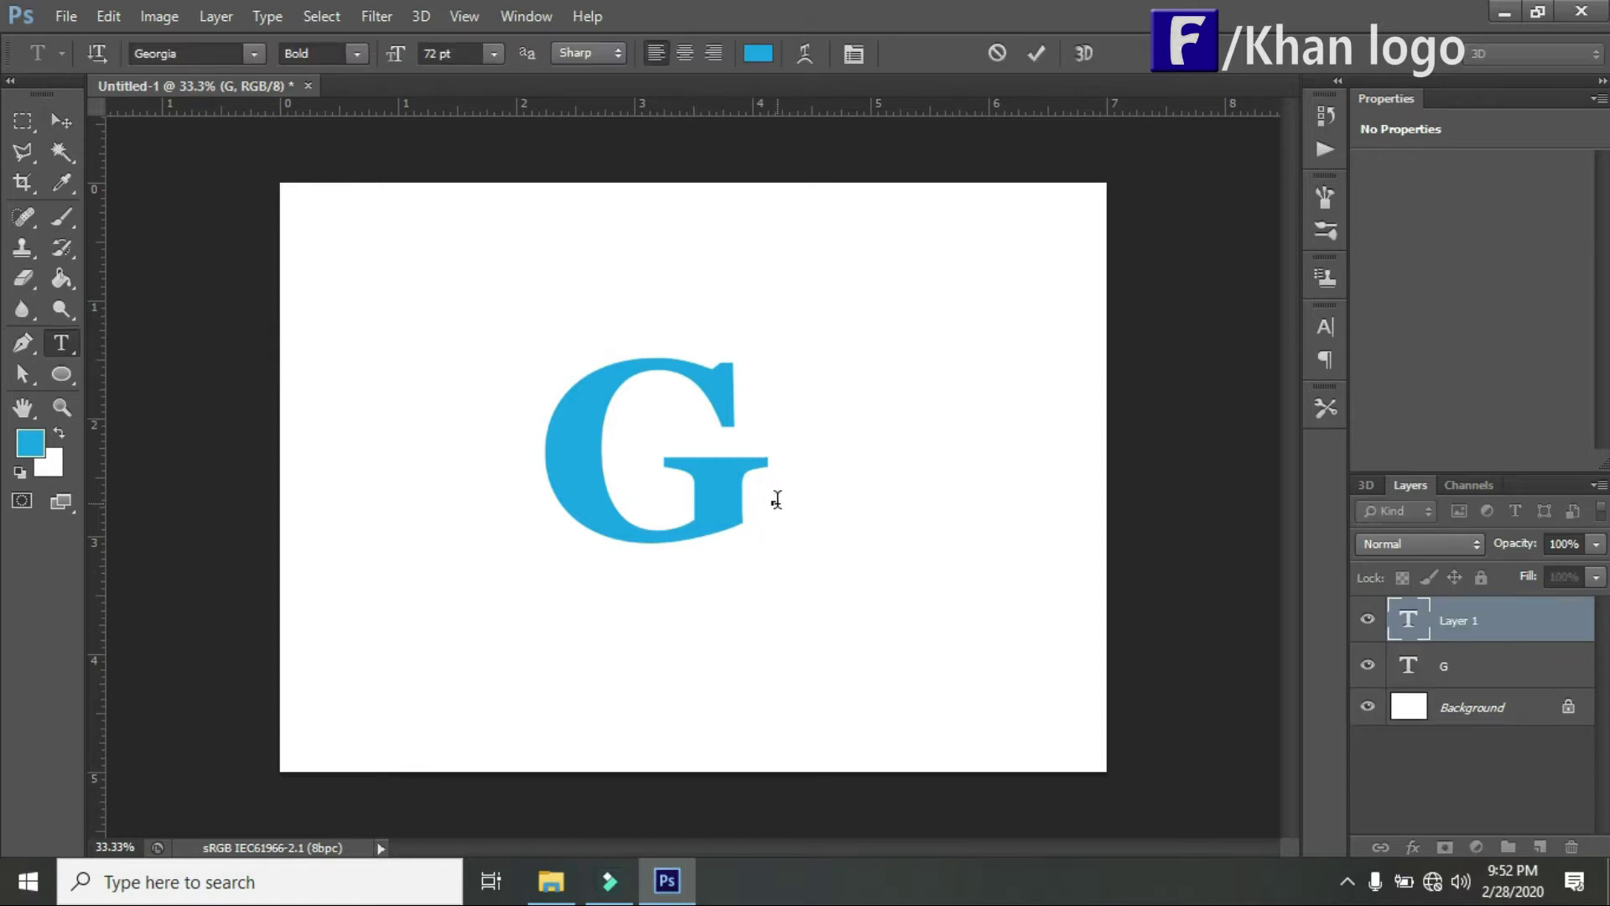
# Type a P beside the G and enlarge and stretch it taller to match.
pyautogui.write('P')
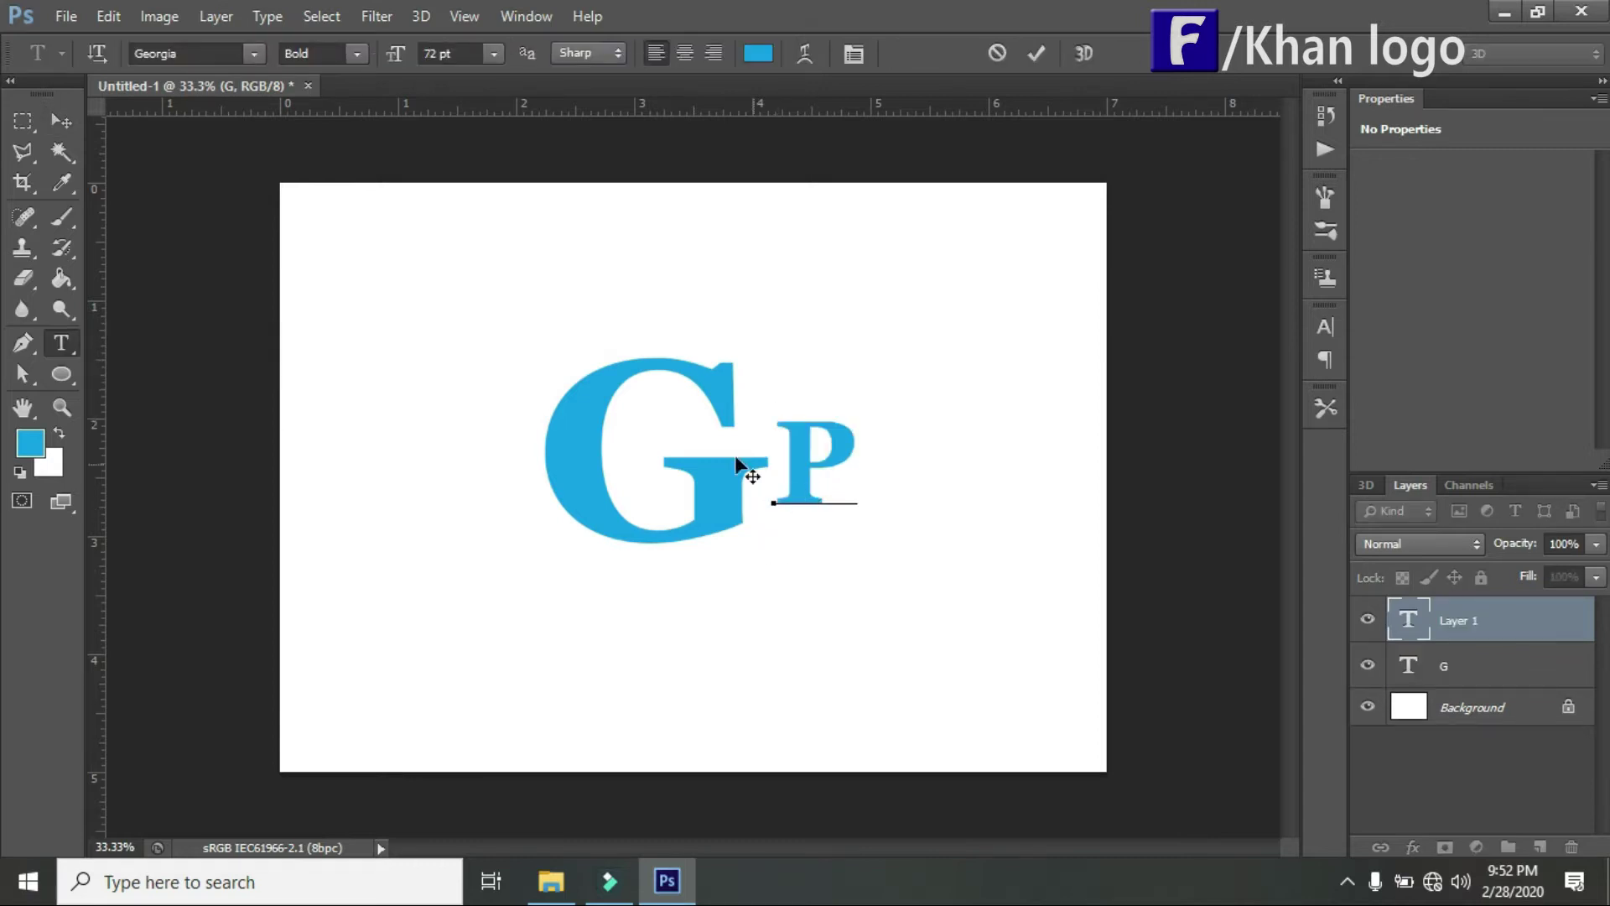
pyautogui.click(59, 123)
pyautogui.hotkey('ctrl', 't')
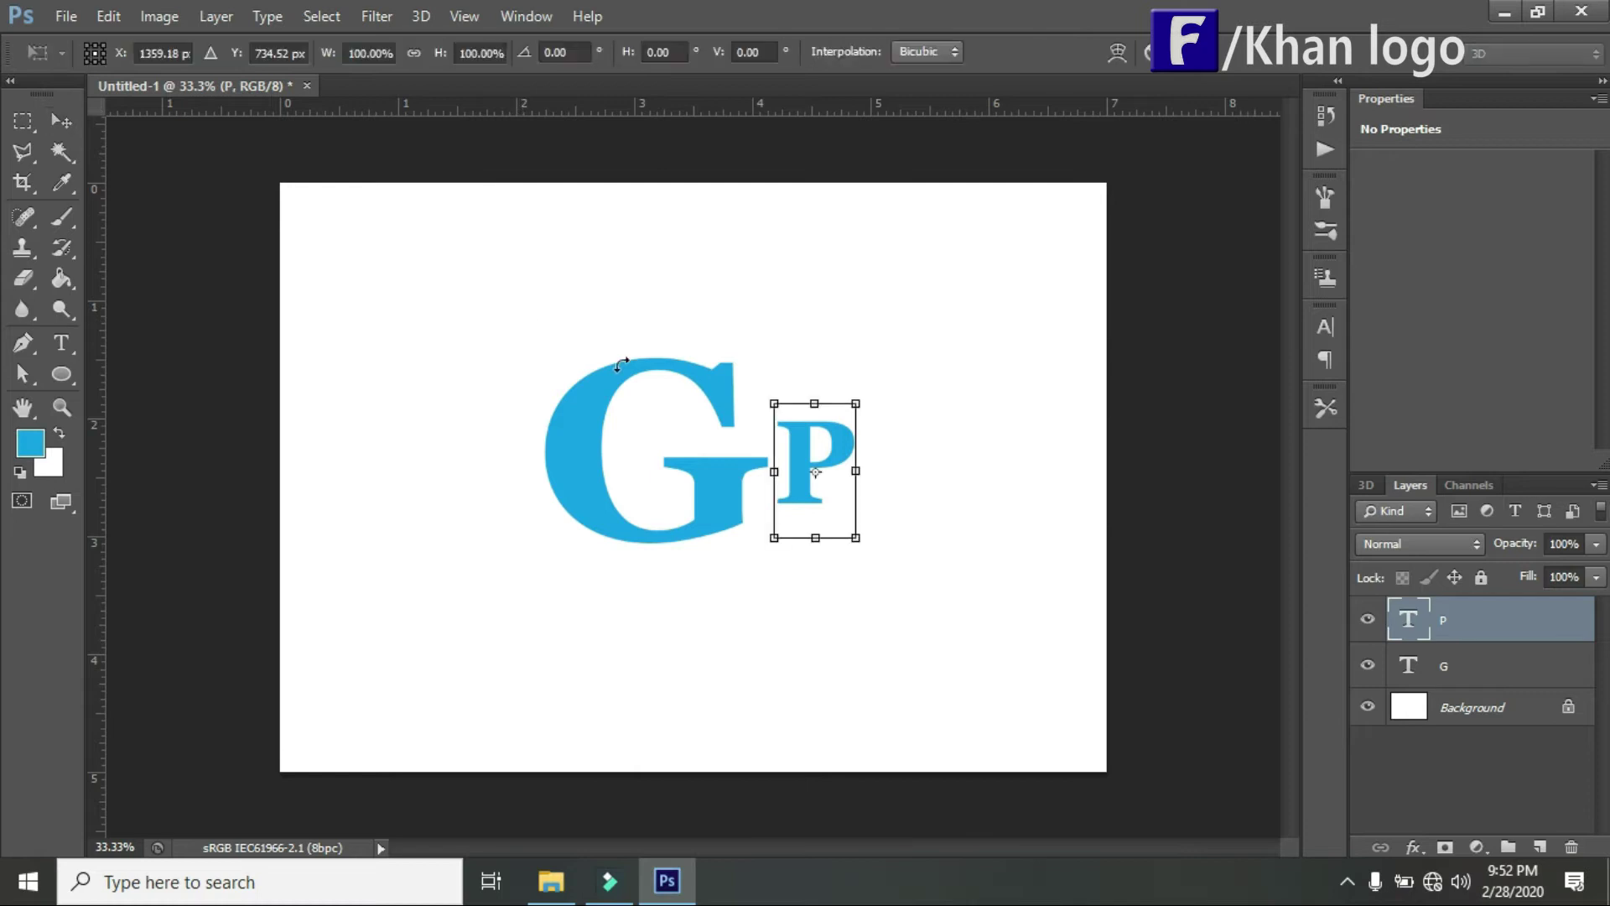
pyautogui.moveTo(868, 404); pyautogui.dragTo(988, 282)
pyautogui.moveTo(873, 408); pyautogui.dragTo(848, 466)
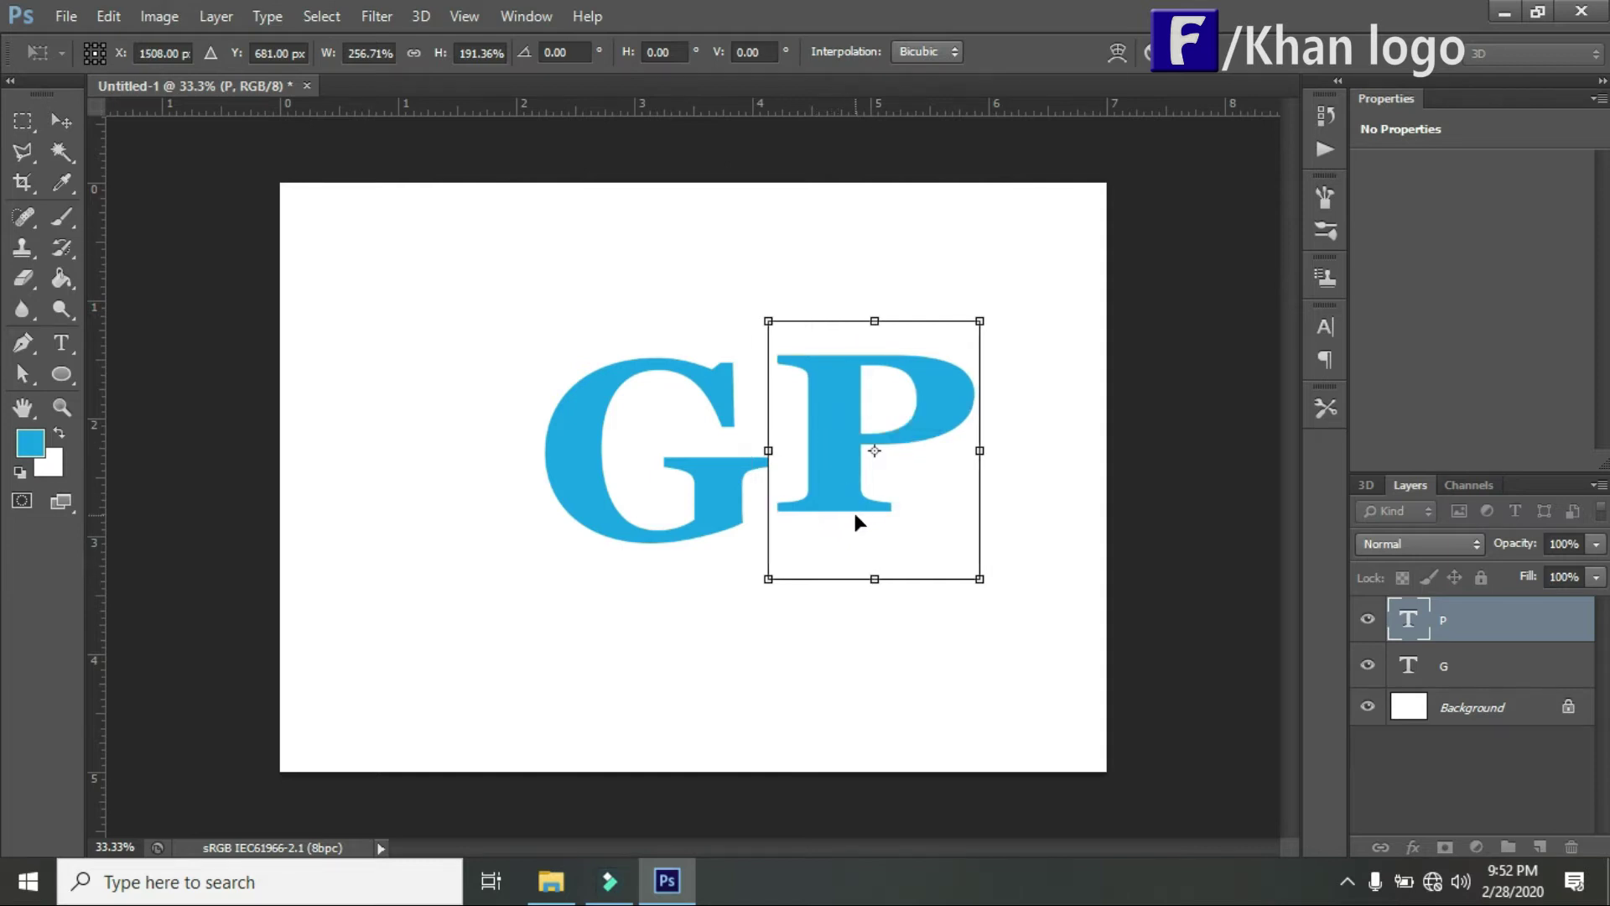
pyautogui.moveTo(875, 580); pyautogui.dragTo(872, 597)
pyautogui.moveTo(878, 322); pyautogui.dragTo(868, 317)
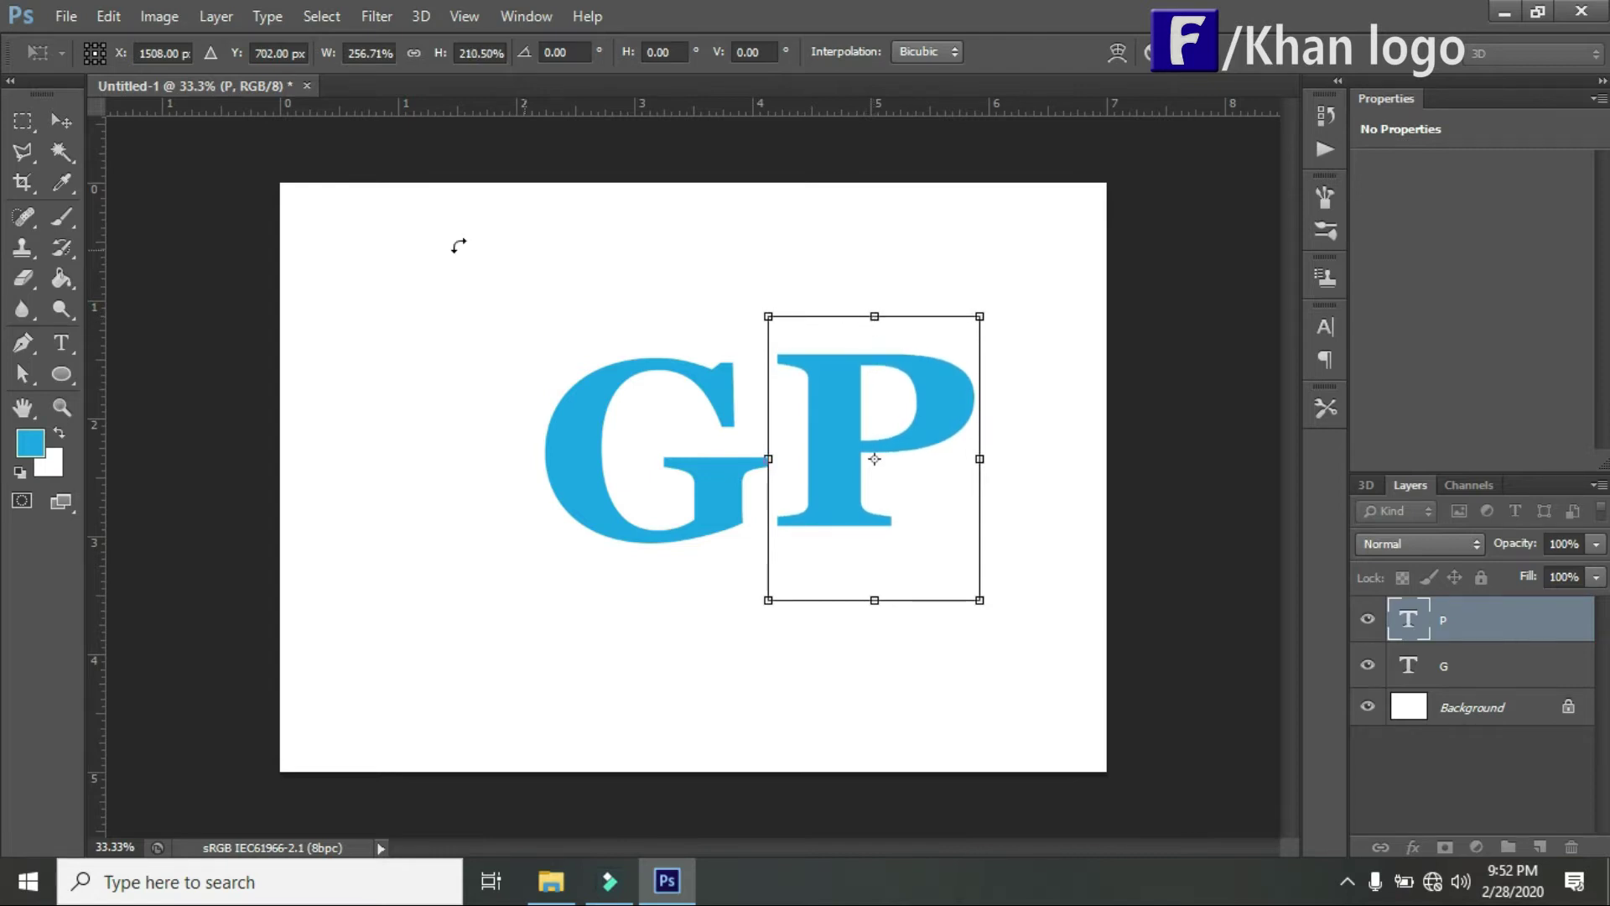
pyautogui.click(66, 134)
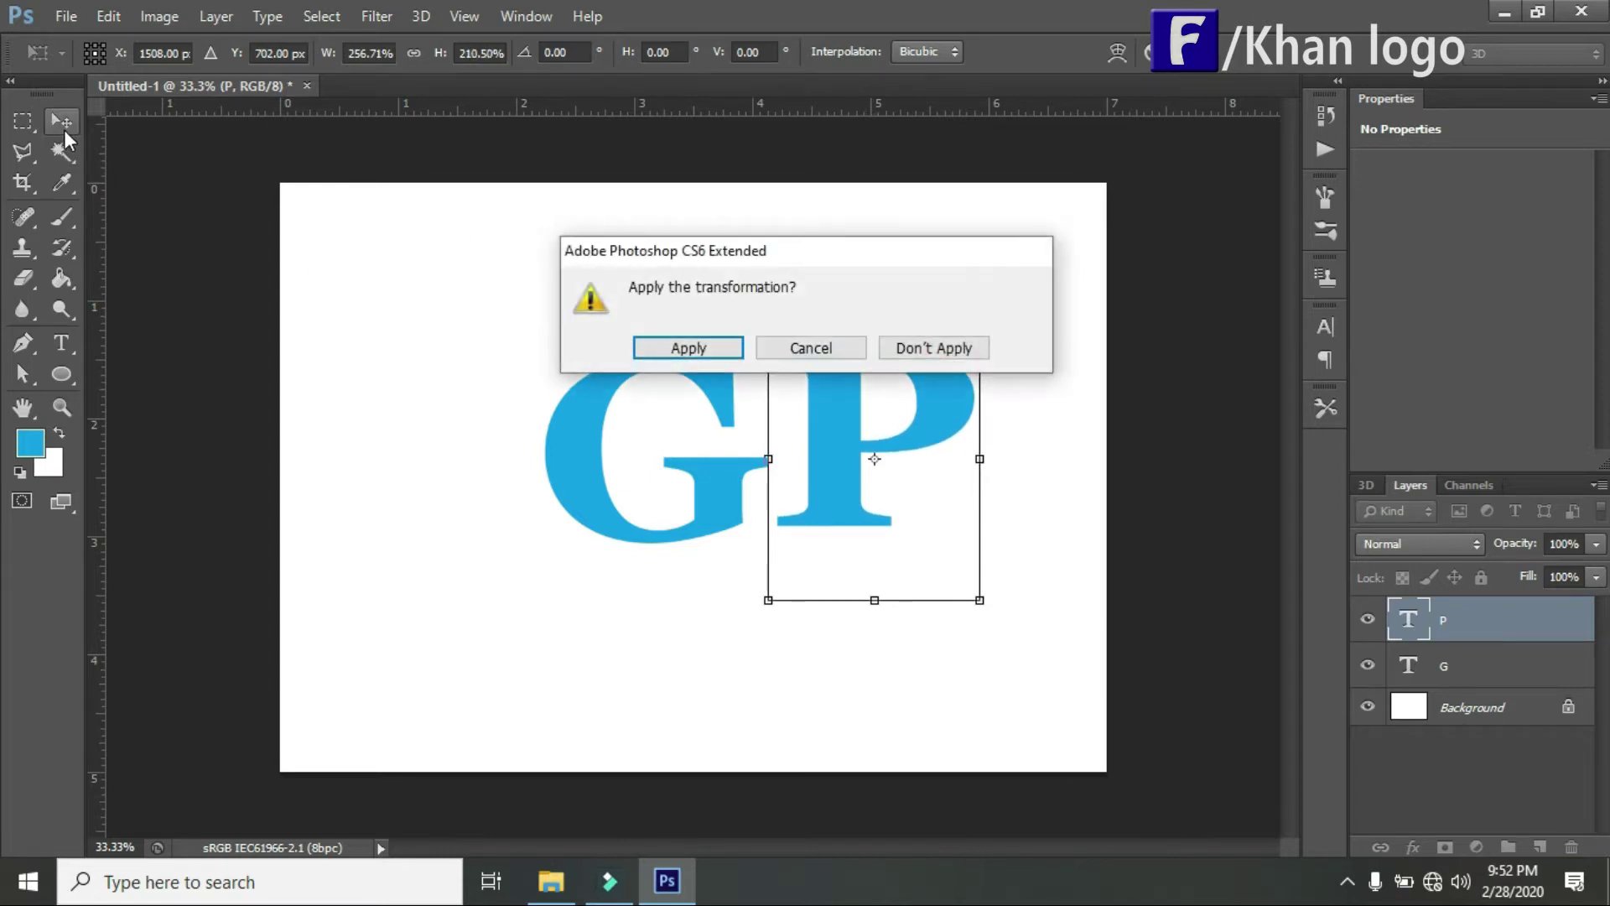
pyautogui.click(688, 348)
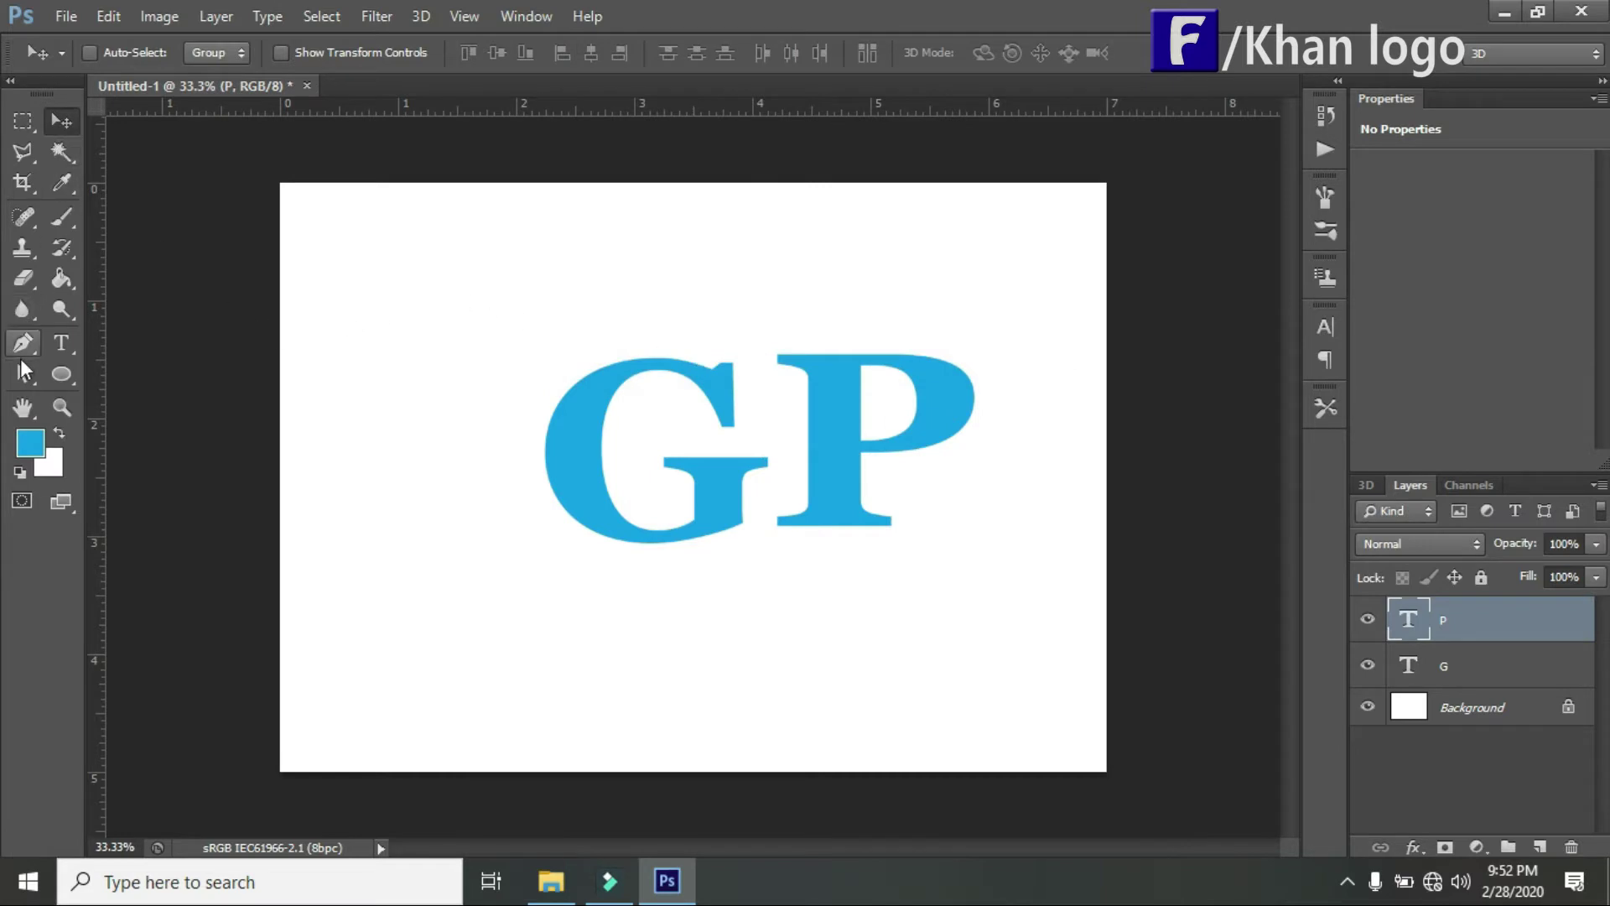
pyautogui.click(61, 407)
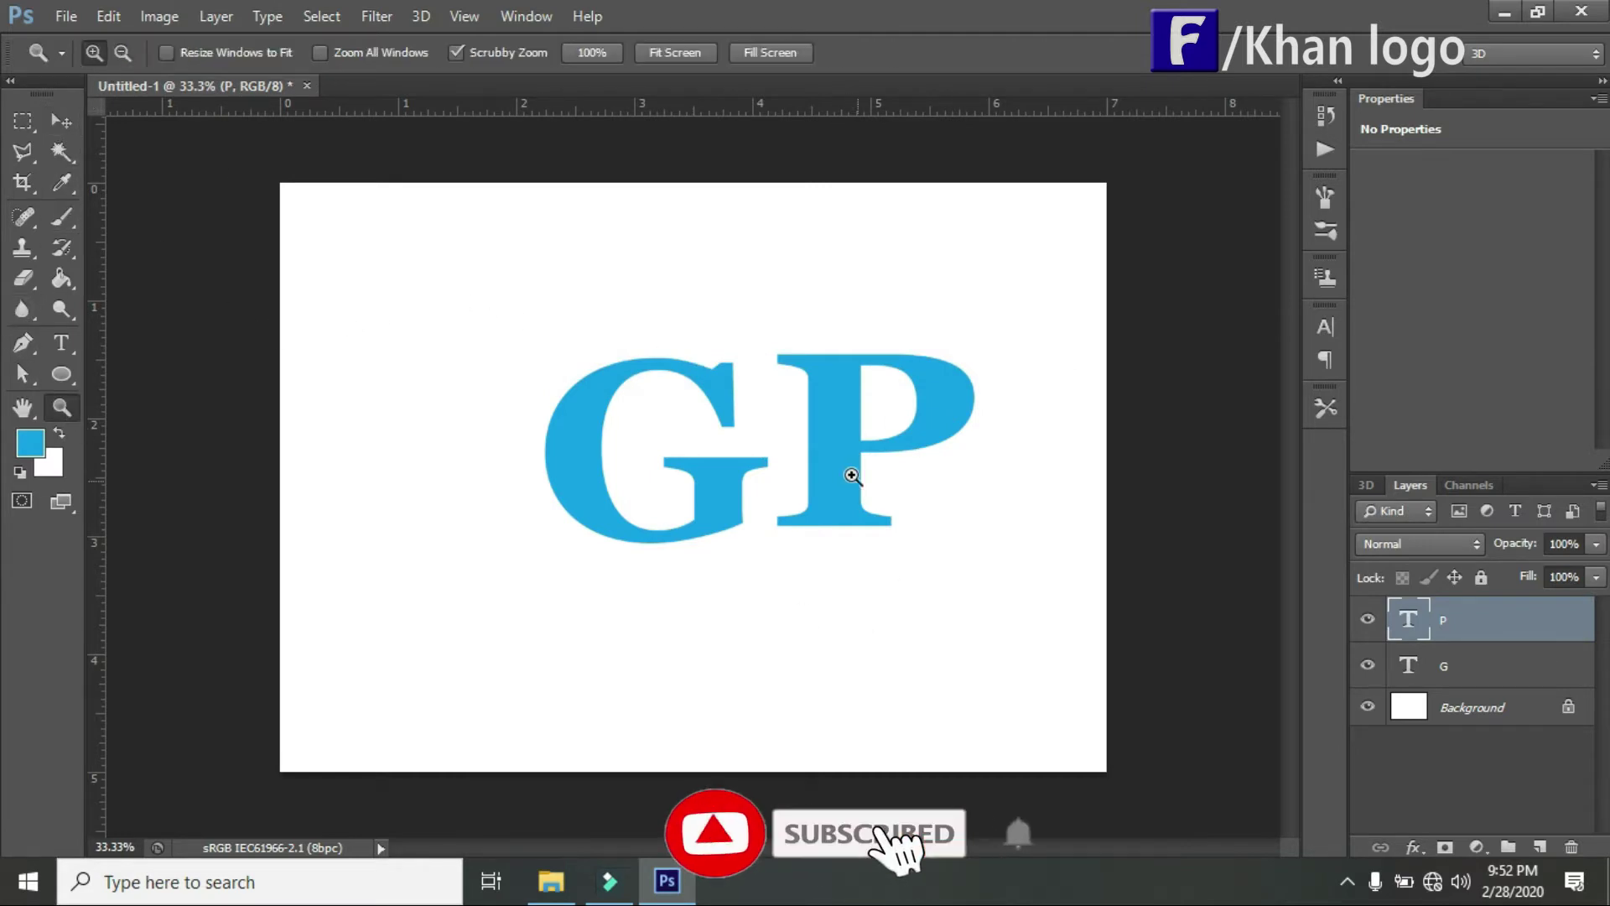
# Zoom in to 100% and marquee a thin horizontal band across the G and P.
pyautogui.click(839, 447)
pyautogui.click(835, 449)
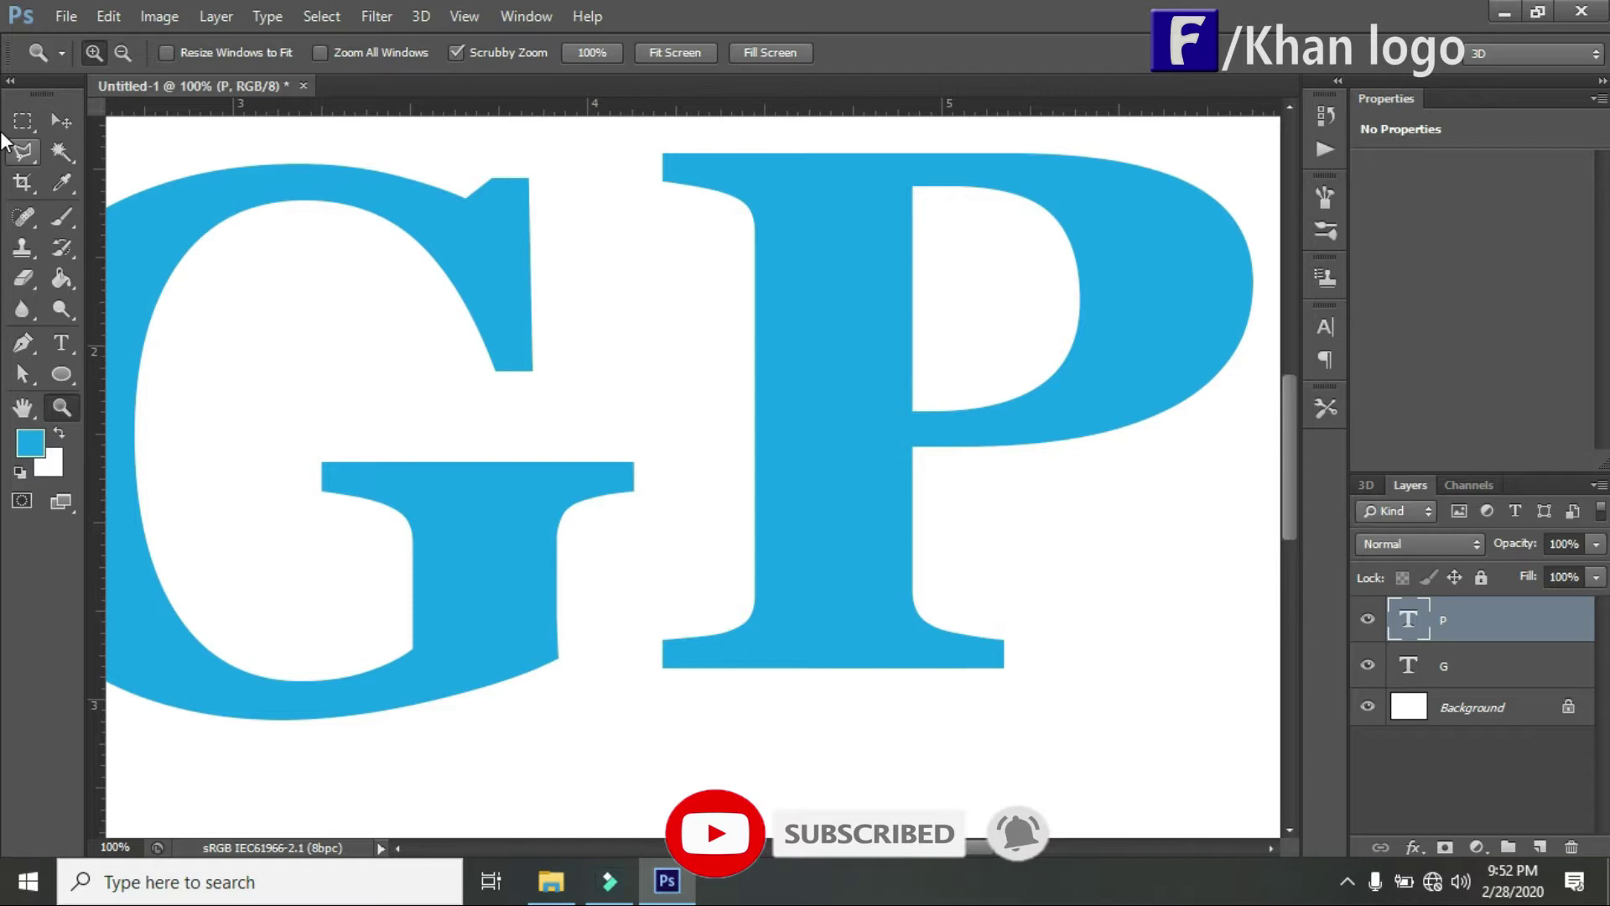
pyautogui.rightClick(23, 121)
pyautogui.click(101, 117)
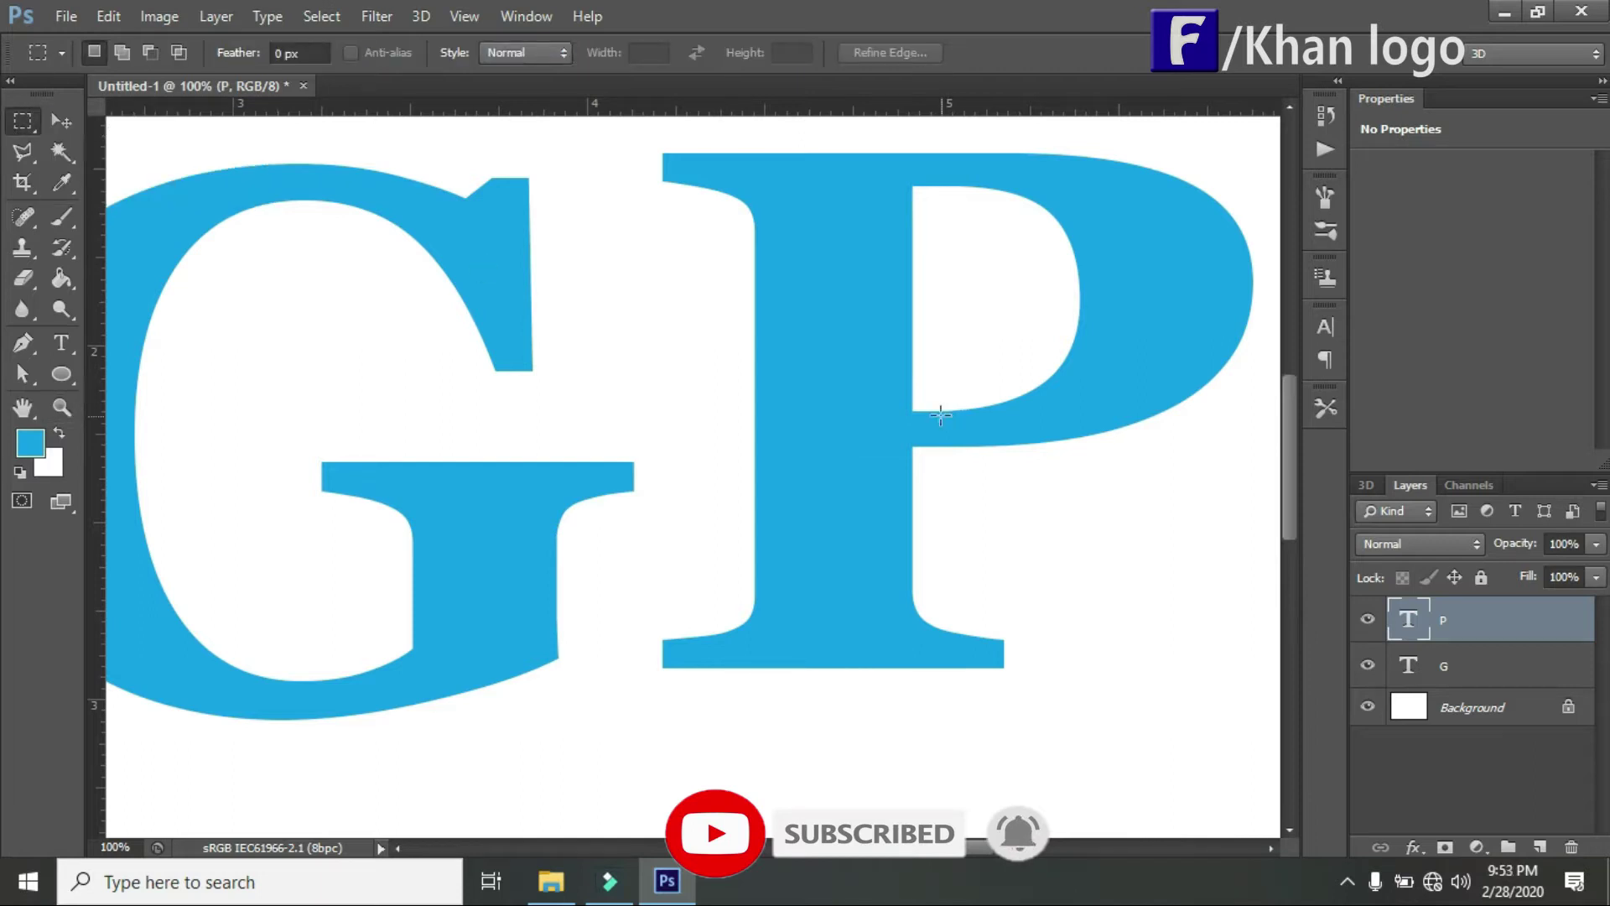
pyautogui.moveTo(928, 421)
pyautogui.mouseDown()
pyautogui.moveTo(909, 446)
pyautogui.moveTo(127, 445)
pyautogui.mouseUp()
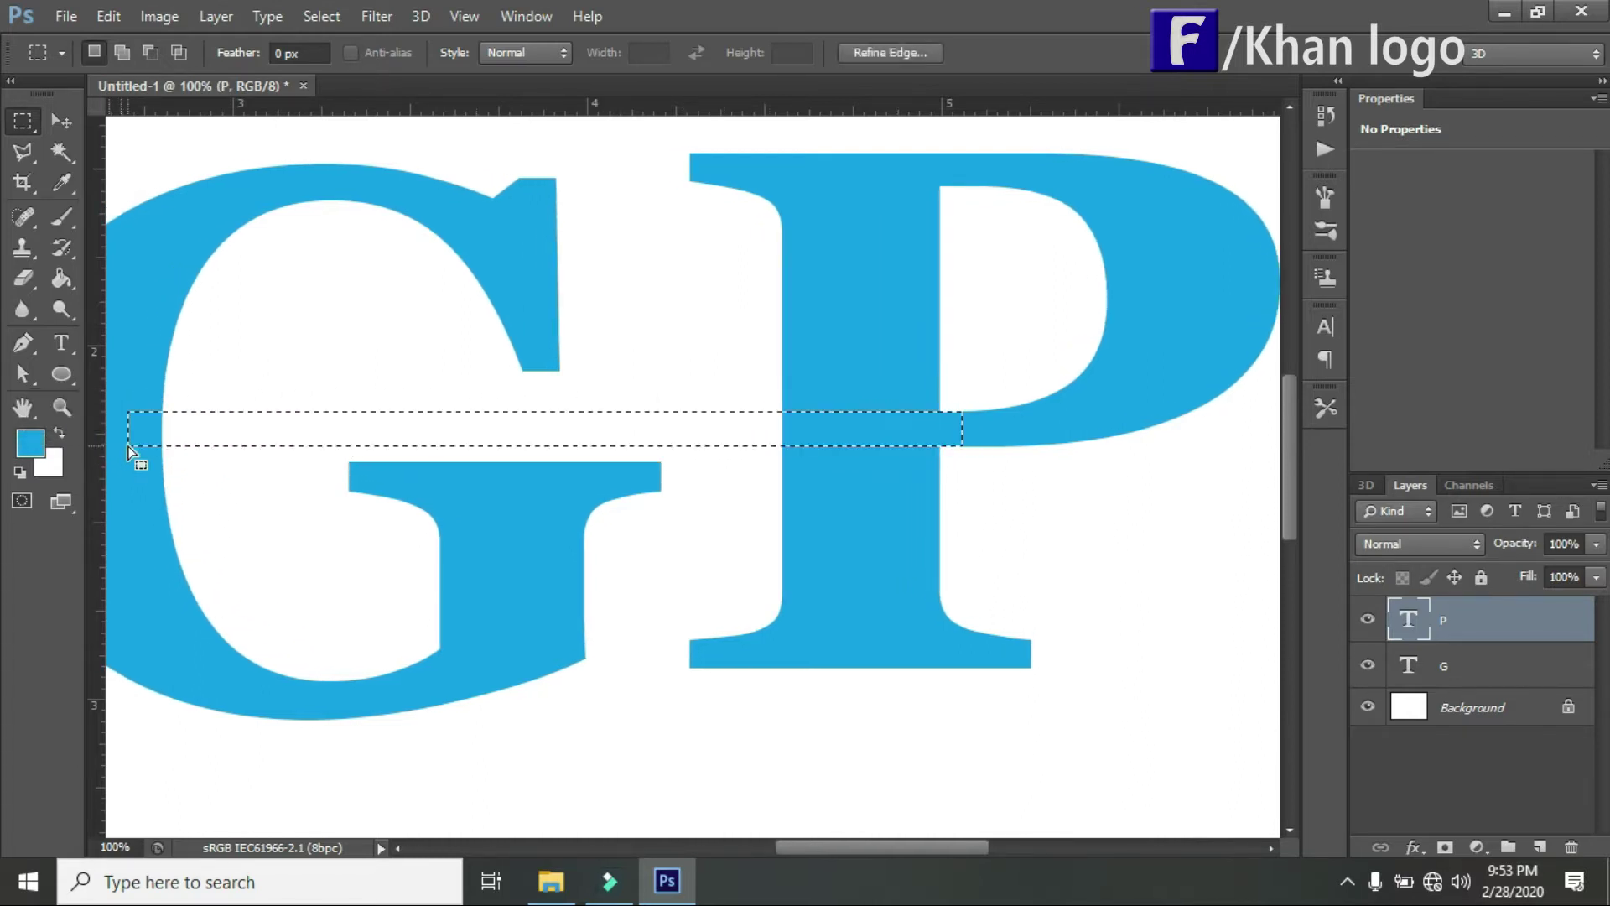
# Bucket-fill the band blue, rasterizing the P layer, then deselect.
pyautogui.click(61, 279)
pyautogui.click(501, 404)
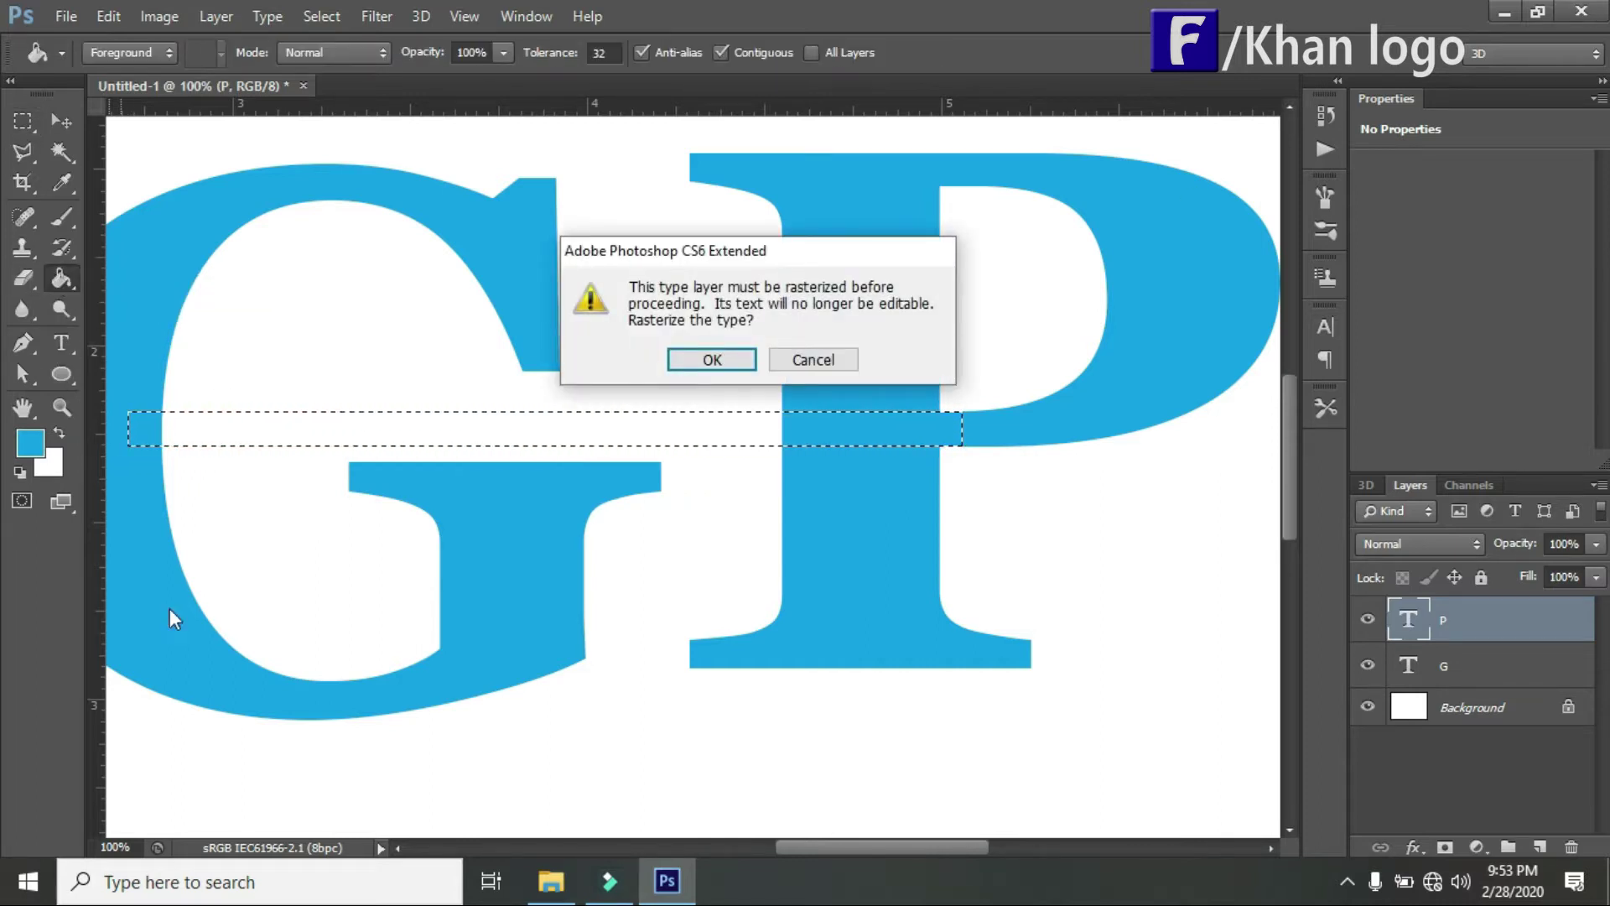
pyautogui.click(713, 361)
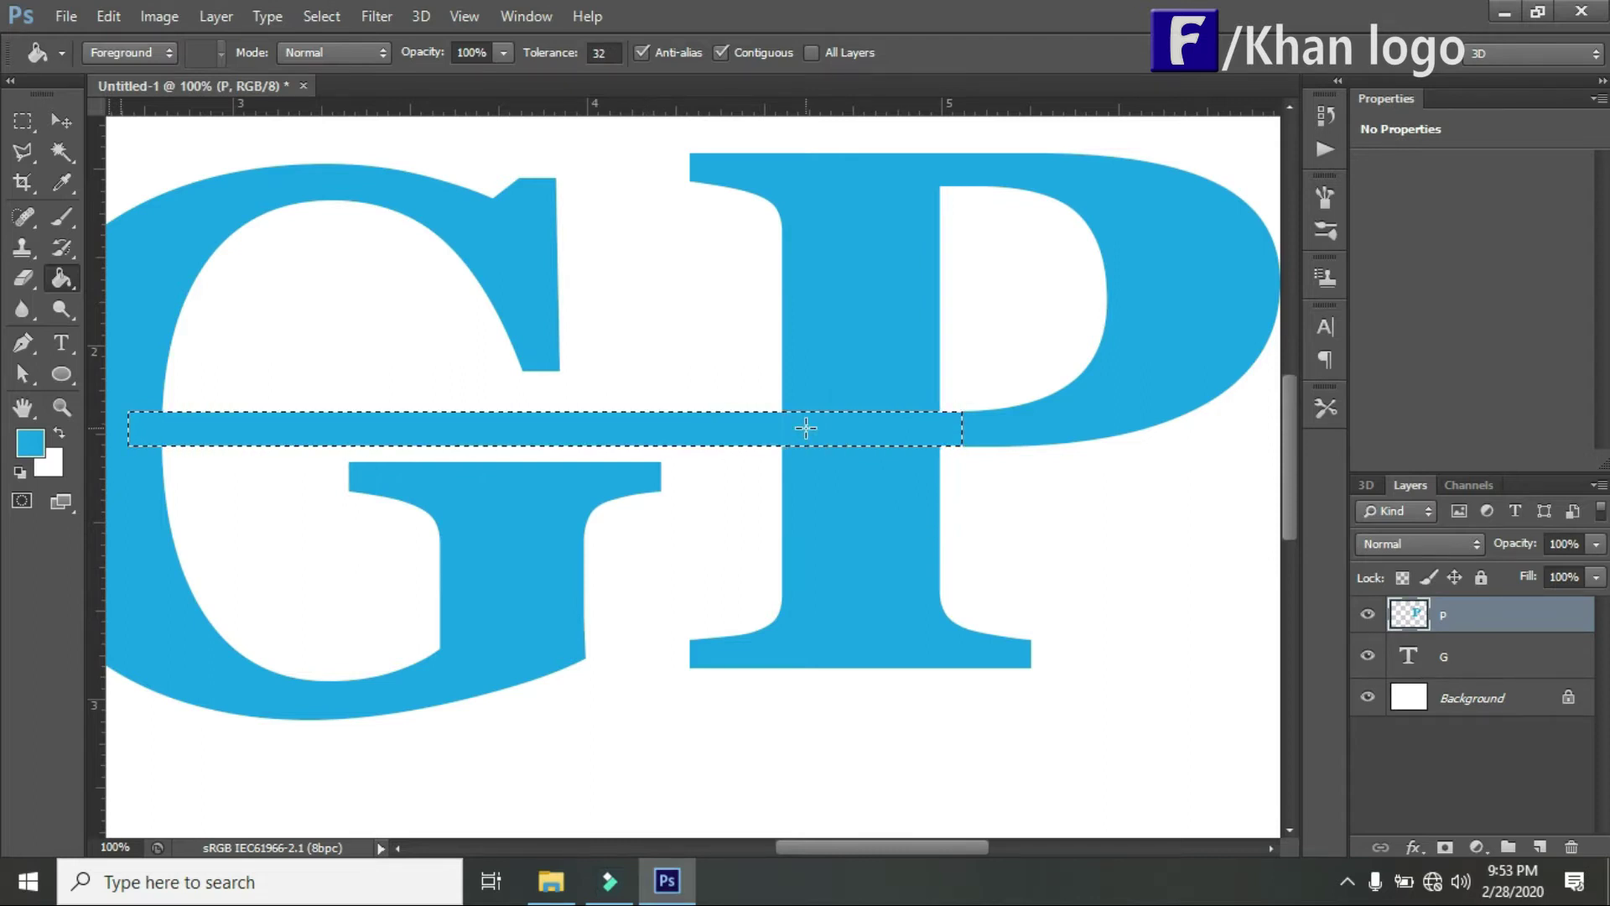
pyautogui.click(61, 121)
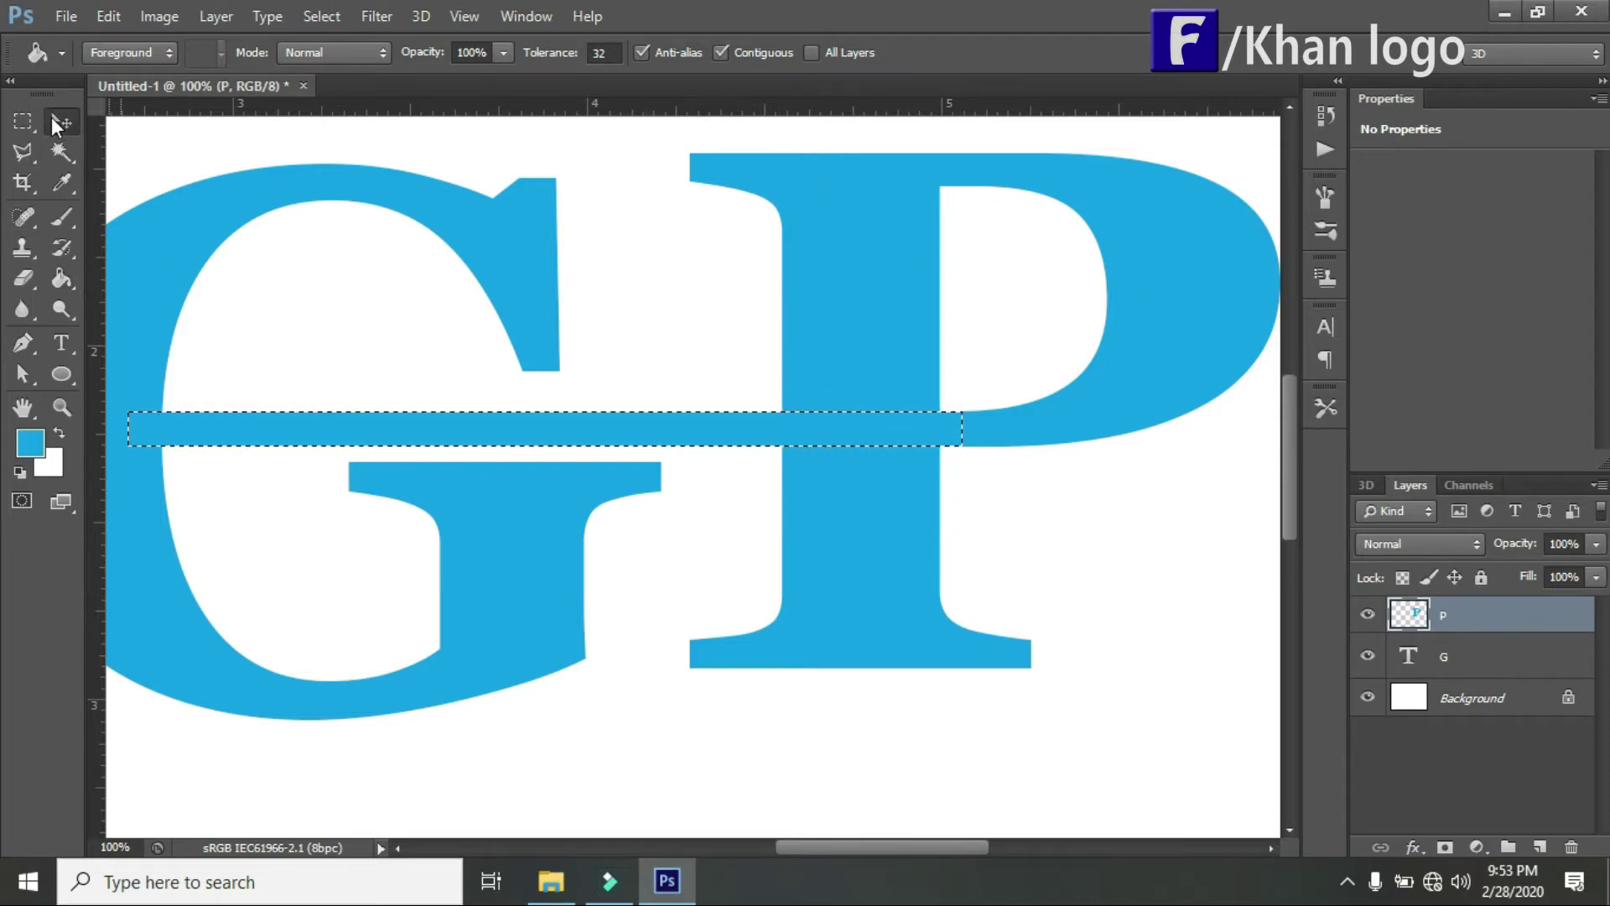
pyautogui.click(22, 121)
pyautogui.click(134, 114)
pyautogui.click(280, 314)
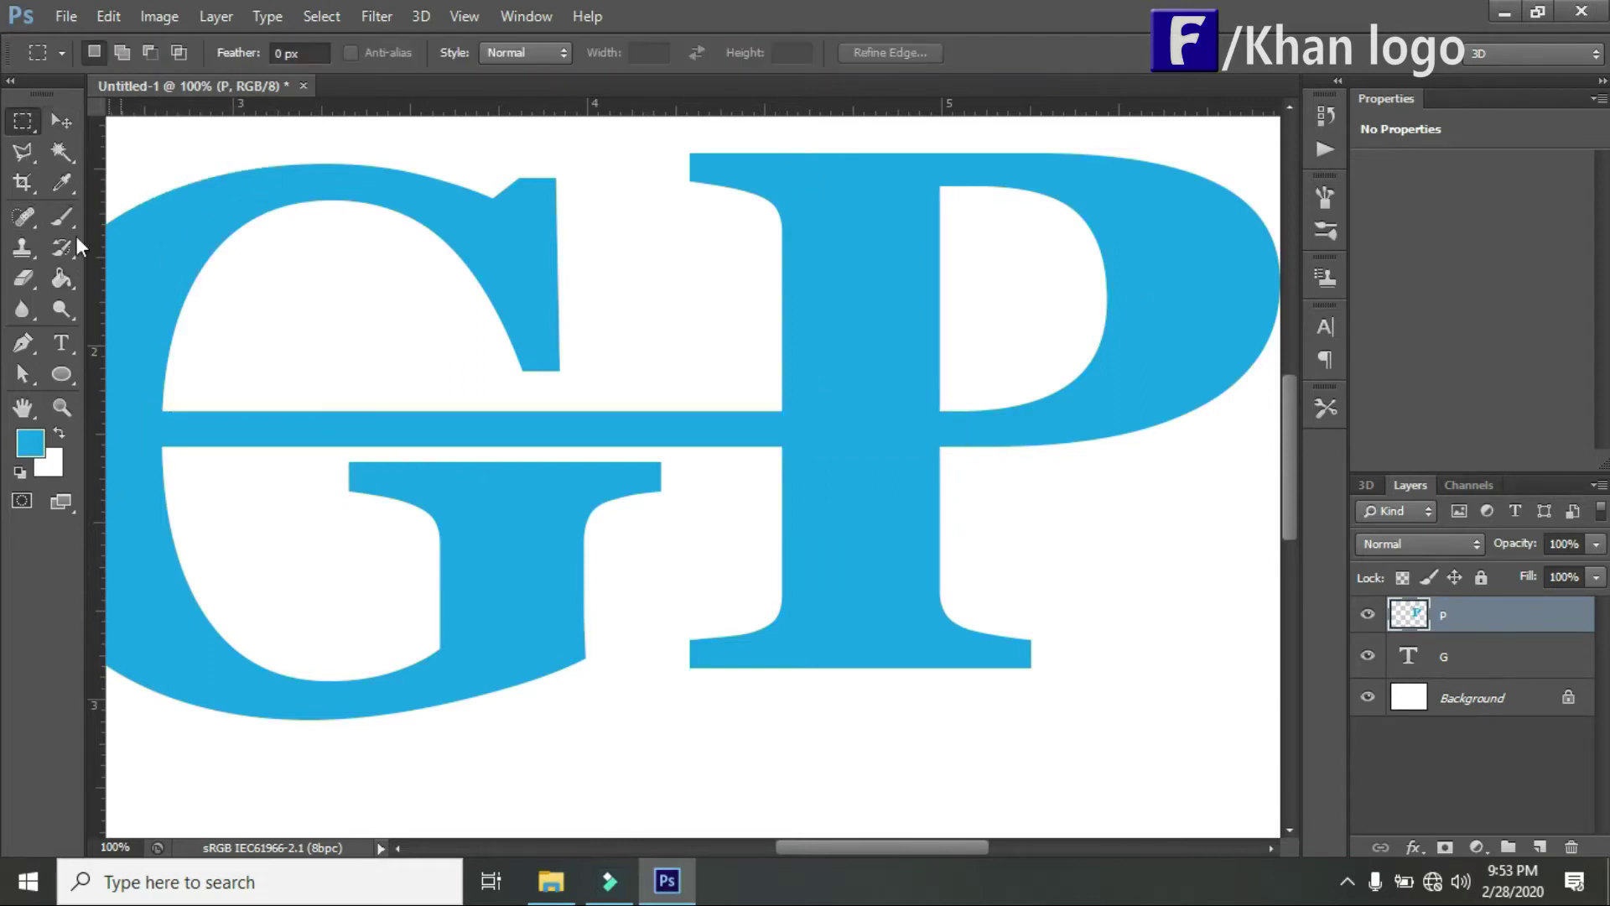
# Marquee a thin strip below the bar and erase it from the P.
pyautogui.click(23, 408)
pyautogui.moveTo(265, 357)
pyautogui.mouseDown()
pyautogui.moveTo(377, 363)
pyautogui.moveTo(366, 353)
pyautogui.mouseUp()
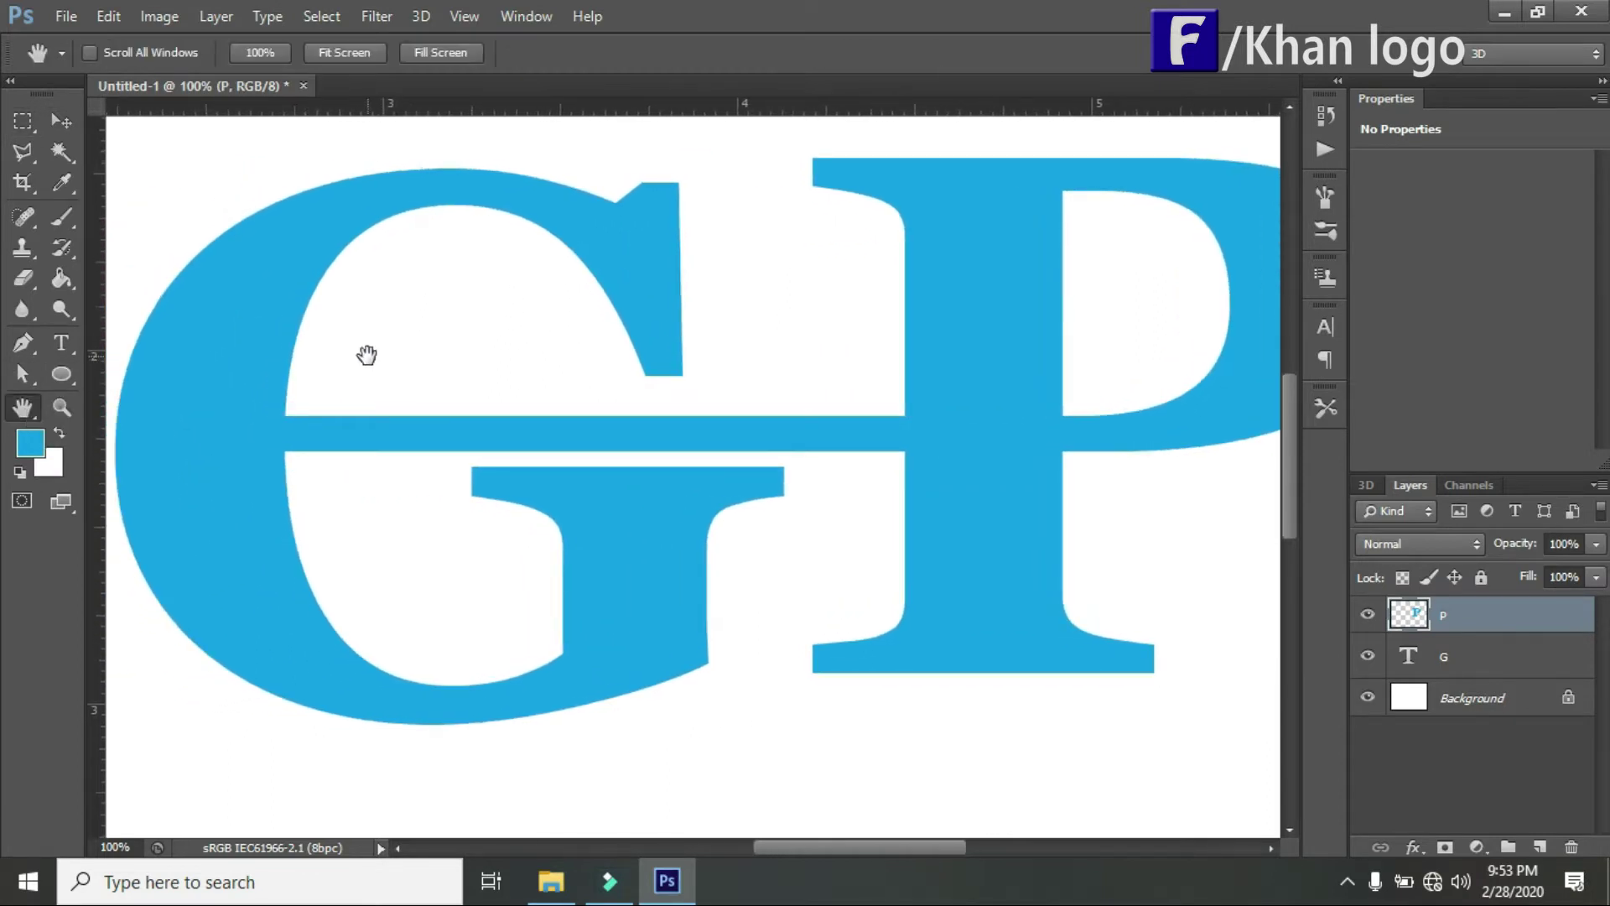
pyautogui.click(22, 121)
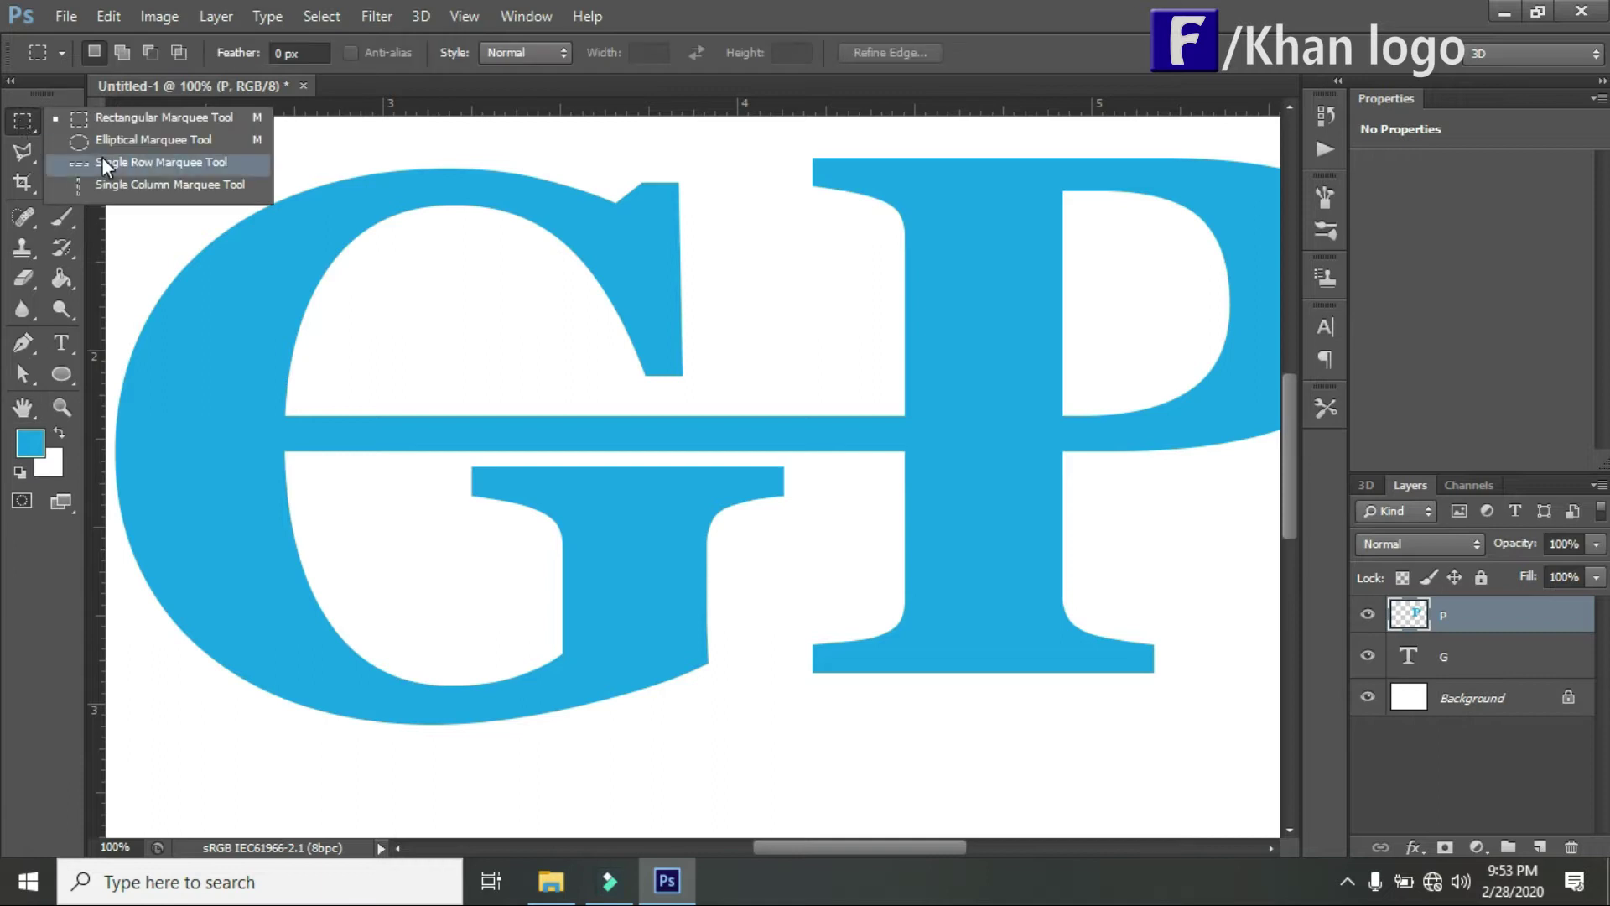
pyautogui.click(135, 118)
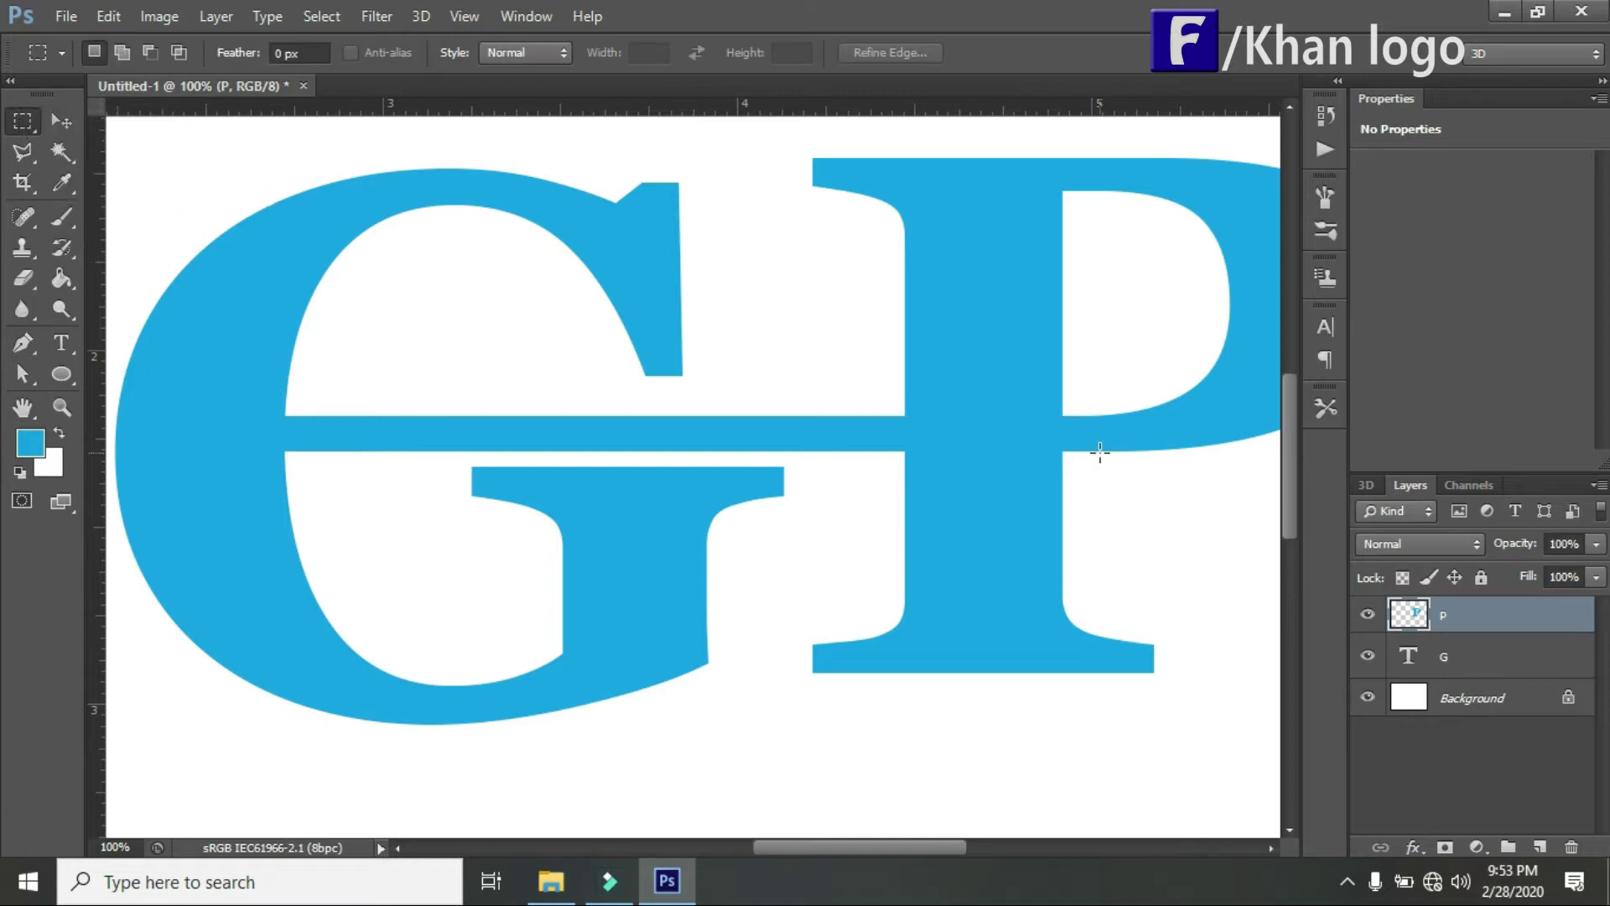
pyautogui.moveTo(1100, 452)
pyautogui.mouseDown()
pyautogui.moveTo(1048, 469)
pyautogui.moveTo(576, 480)
pyautogui.moveTo(29, 470)
pyautogui.moveTo(95, 501)
pyautogui.moveTo(146, 476)
pyautogui.mouseUp()
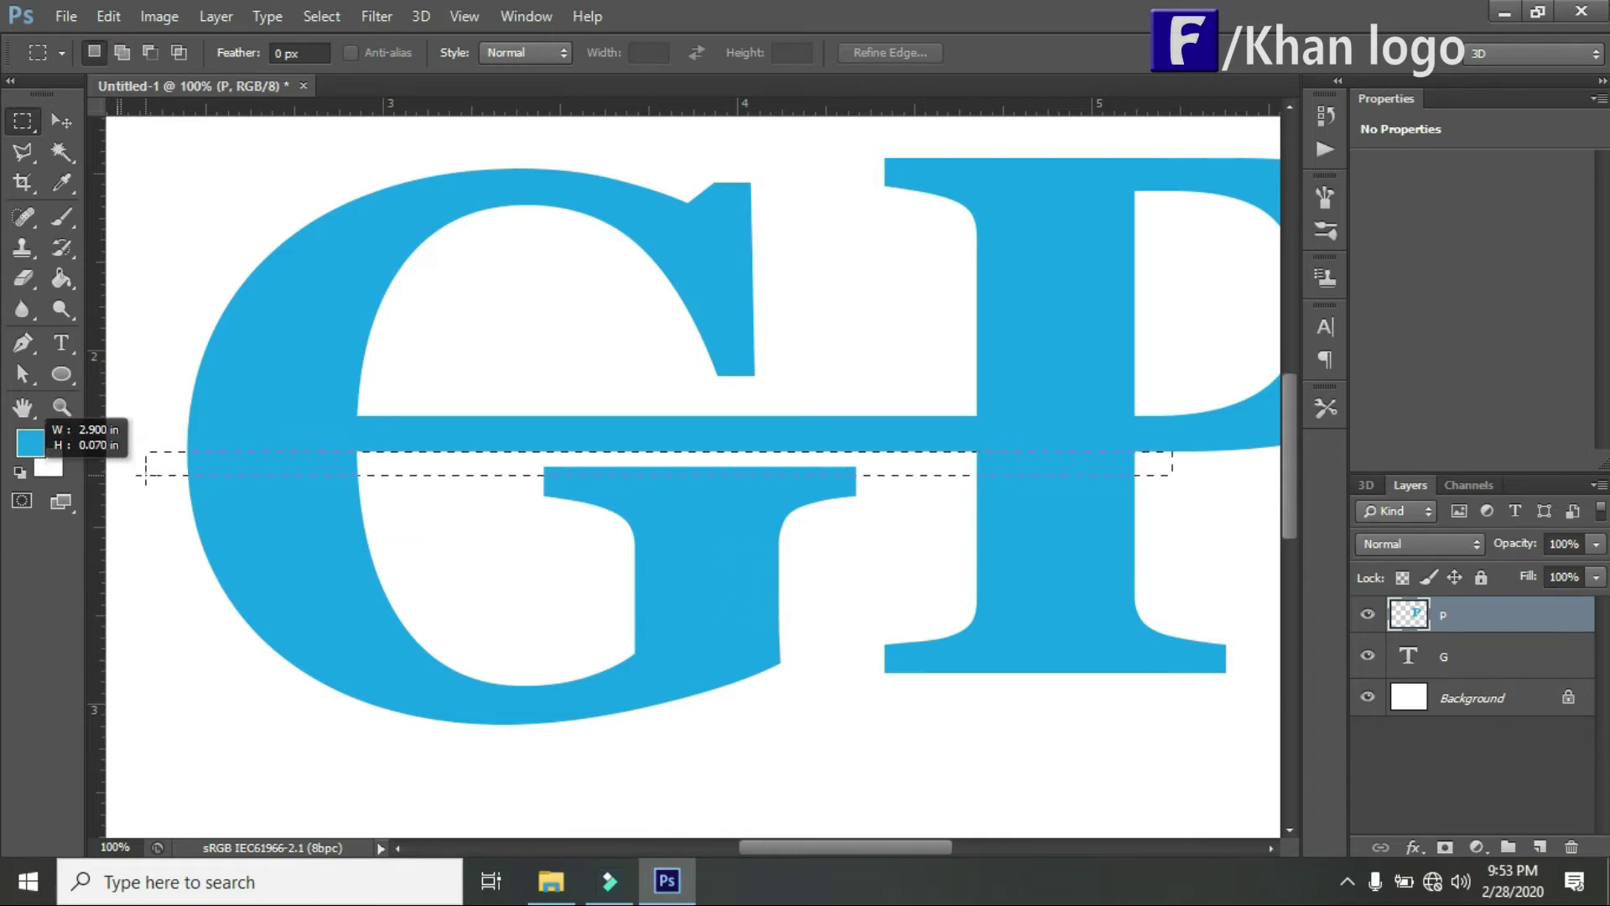
pyautogui.click(23, 278)
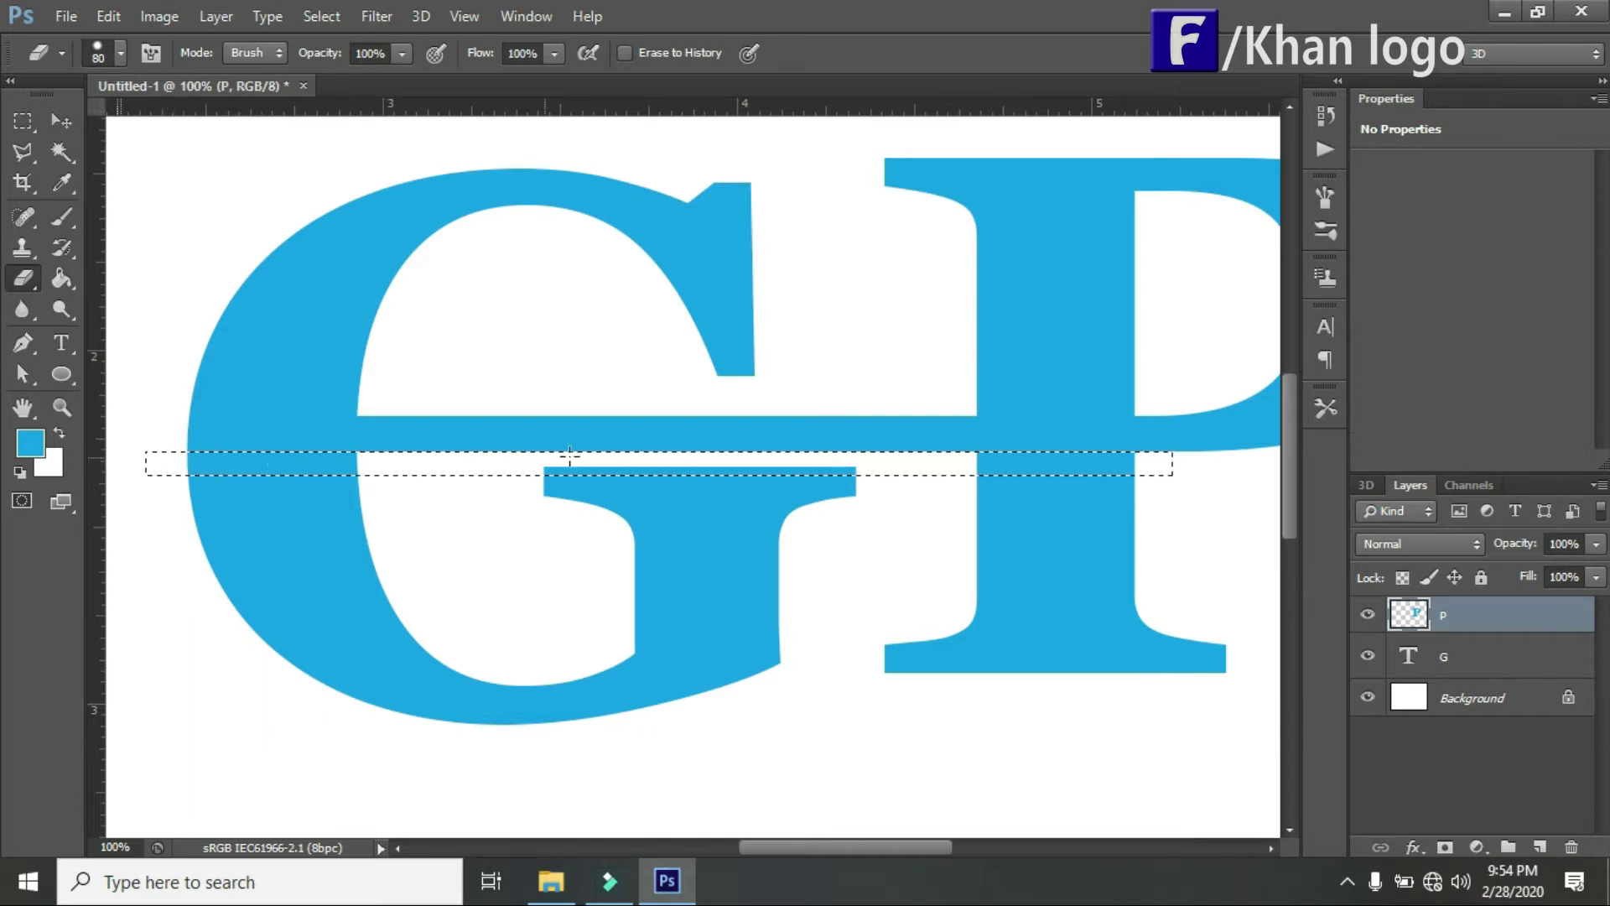
pyautogui.moveTo(1009, 458); pyautogui.dragTo(1176, 459)
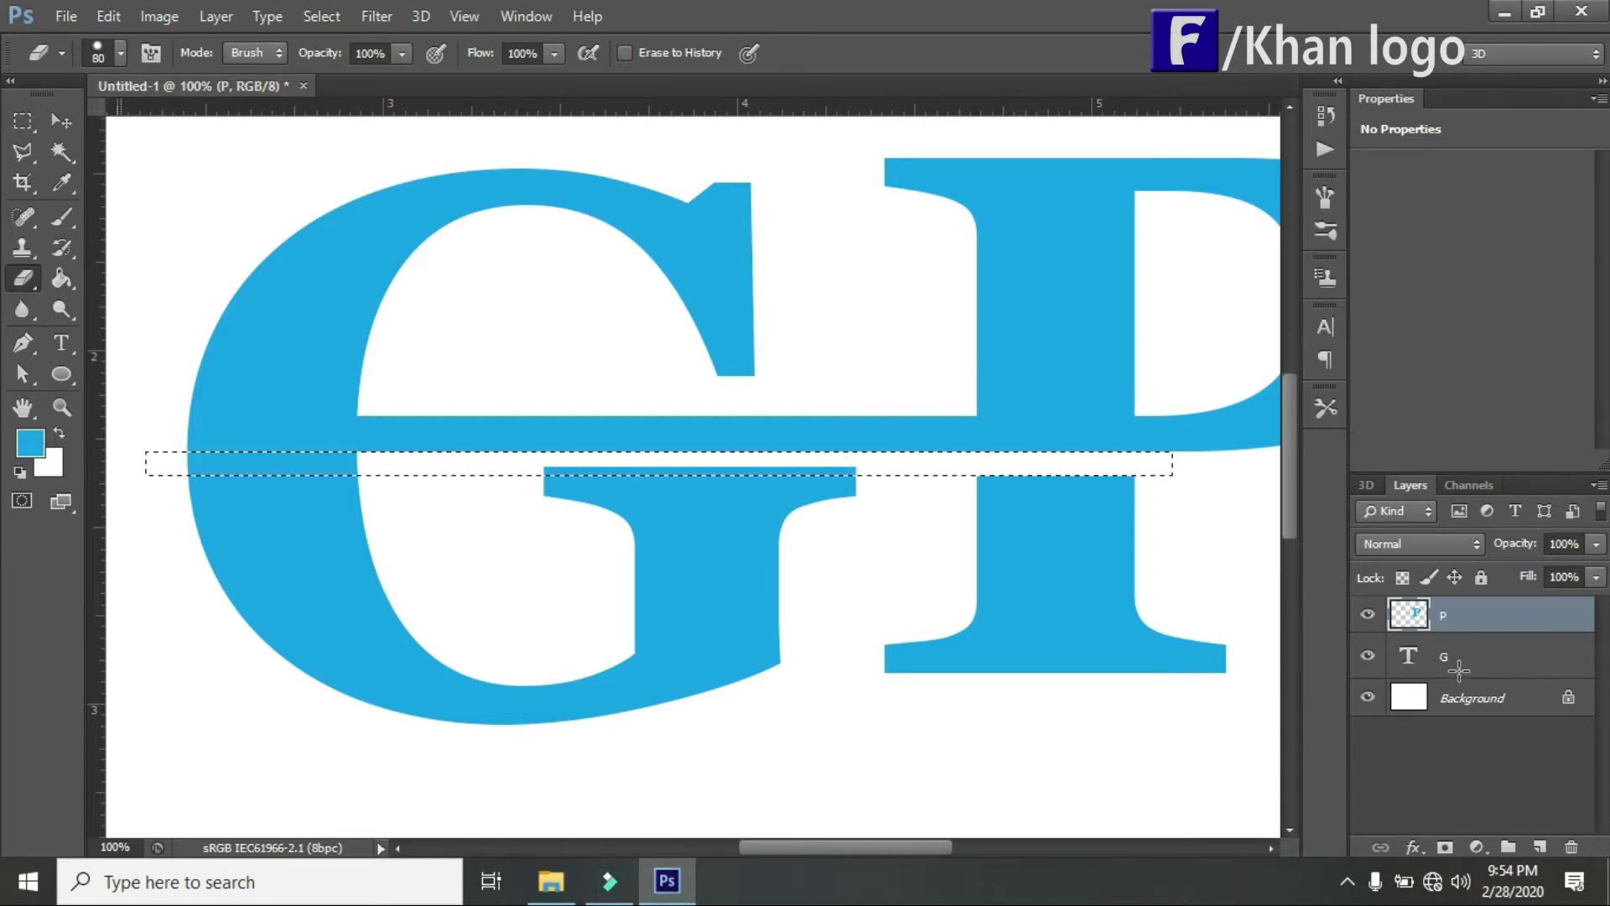
# Rasterize the G, erase the same strip from it, deselect, and zoom out to 66.7%.
pyautogui.click(1445, 660)
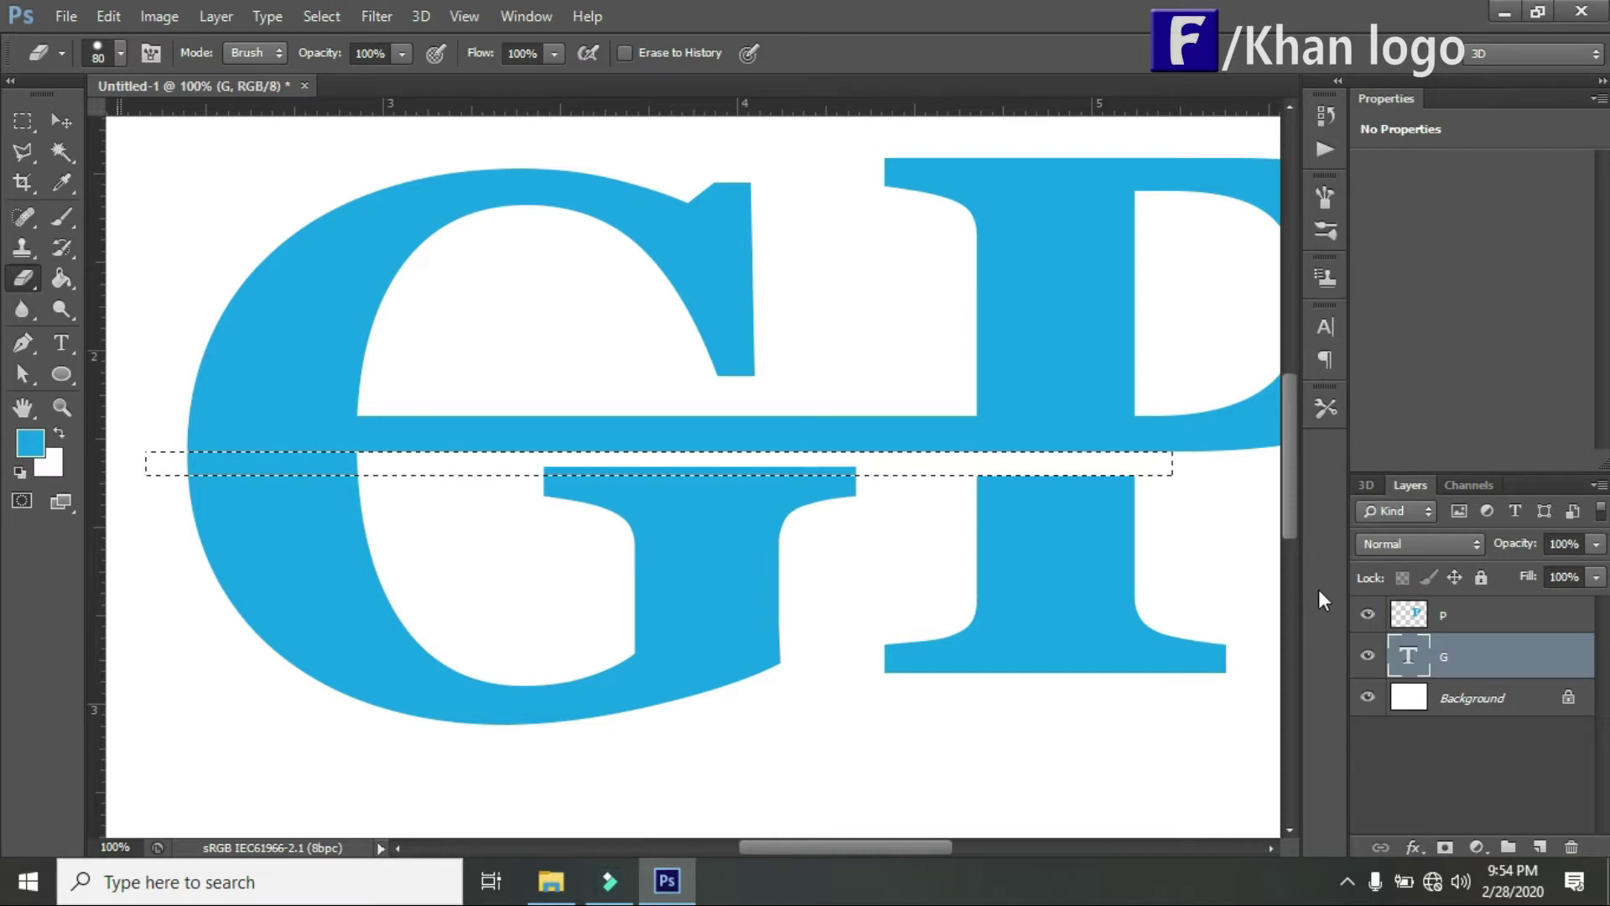
pyautogui.click(1019, 468)
pyautogui.click(719, 359)
pyautogui.moveTo(864, 468); pyautogui.dragTo(811, 474)
pyautogui.moveTo(453, 468); pyautogui.dragTo(141, 447)
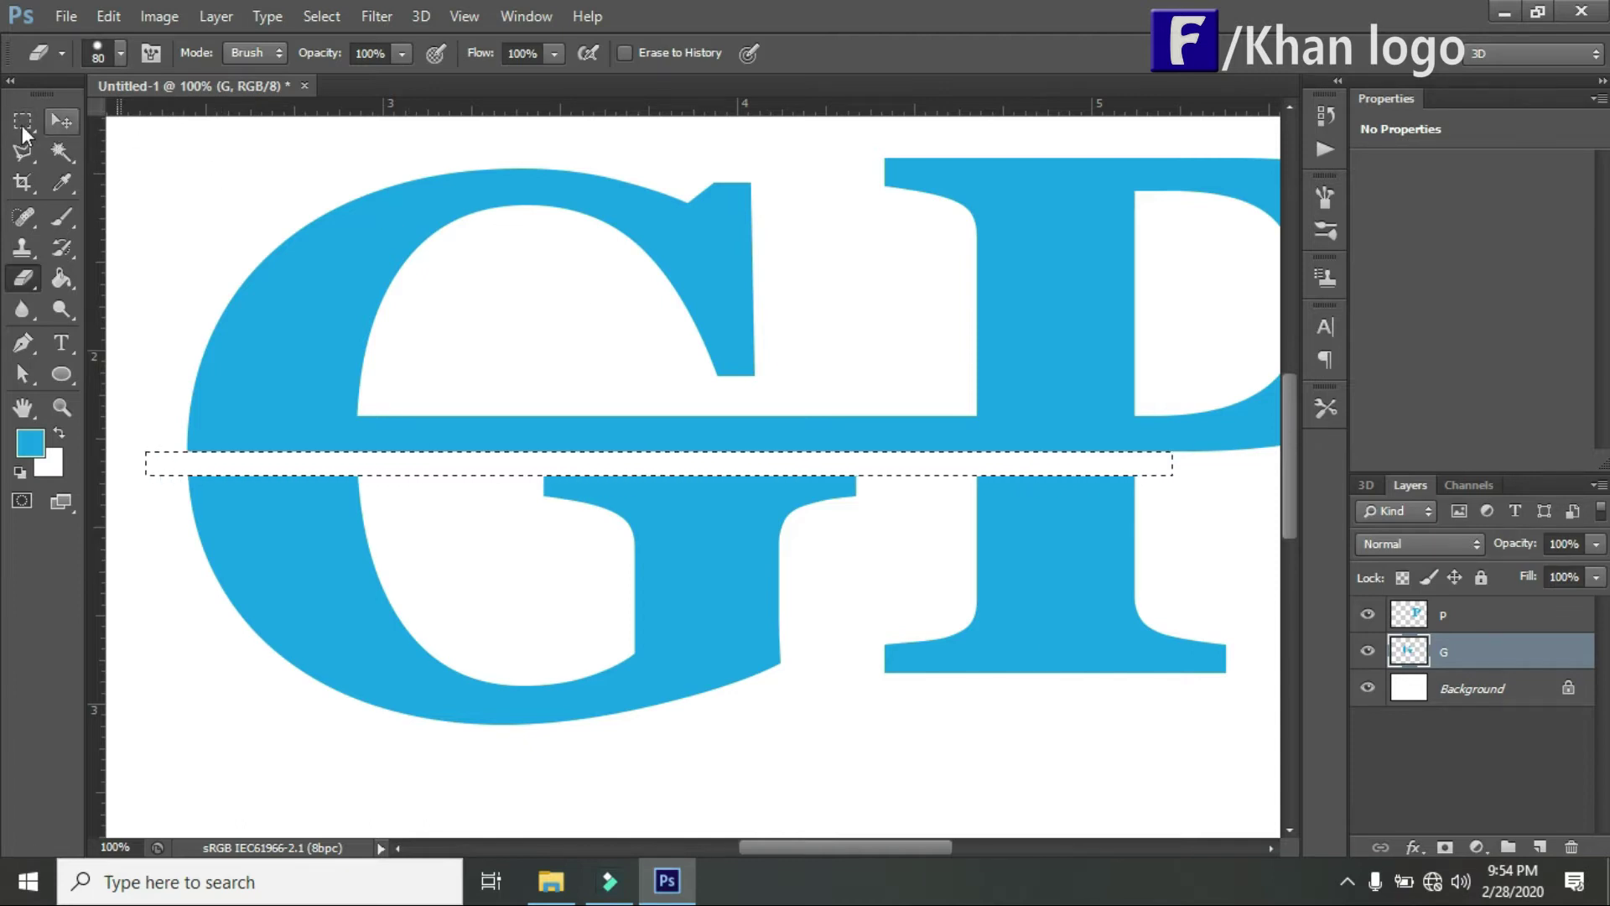
pyautogui.rightClick(24, 127)
pyautogui.click(190, 123)
pyautogui.click(323, 154)
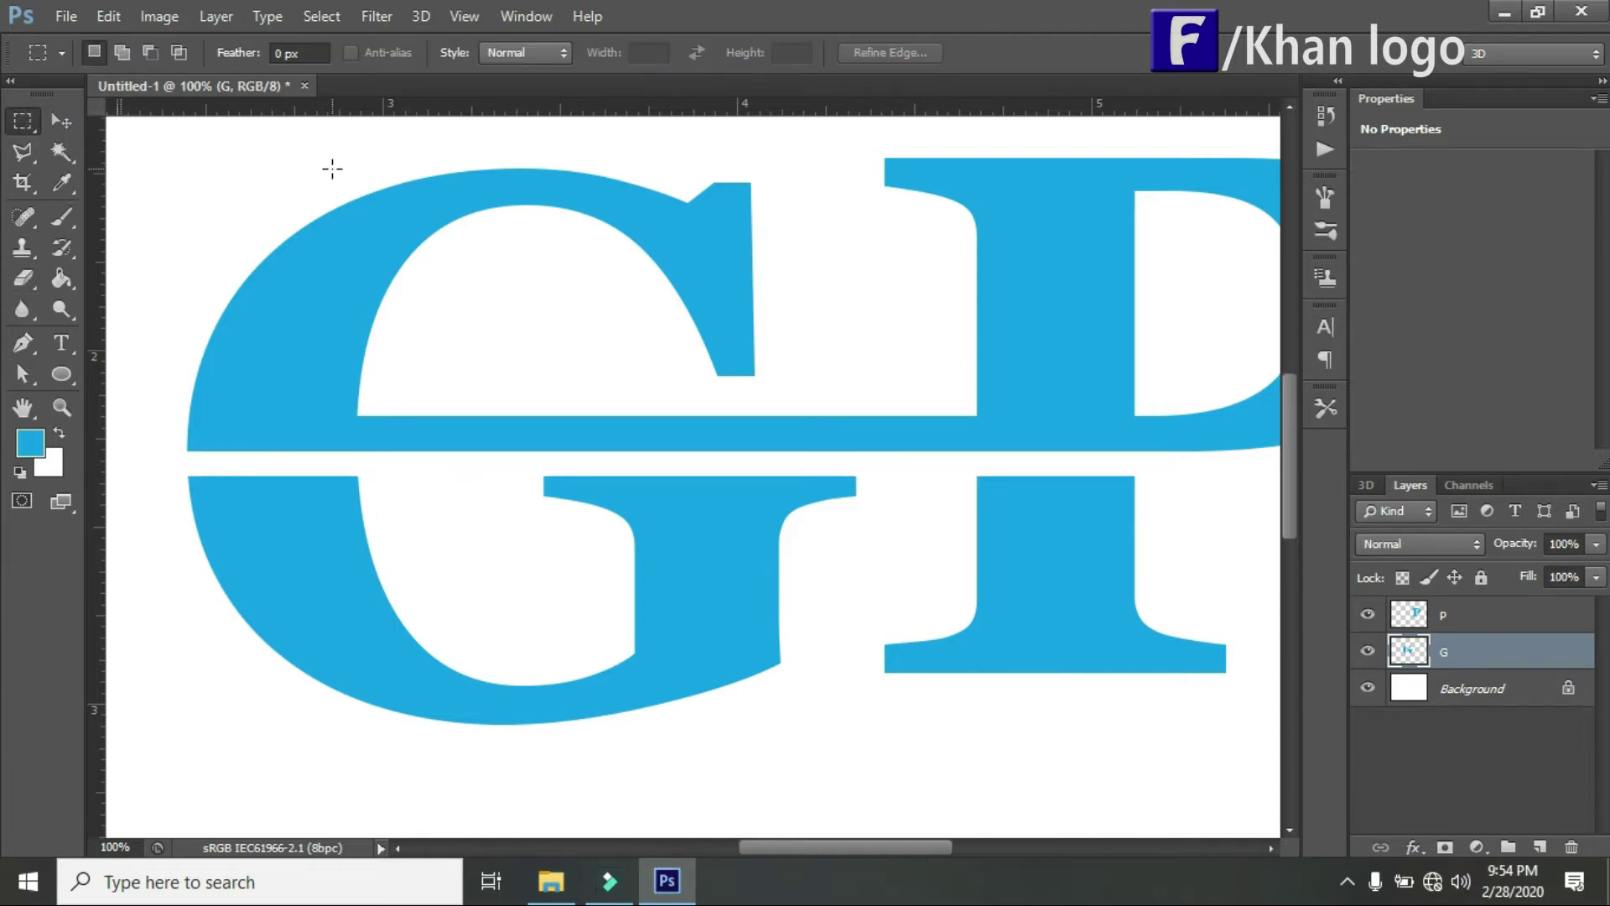
pyautogui.scroll(2, 344, 252)
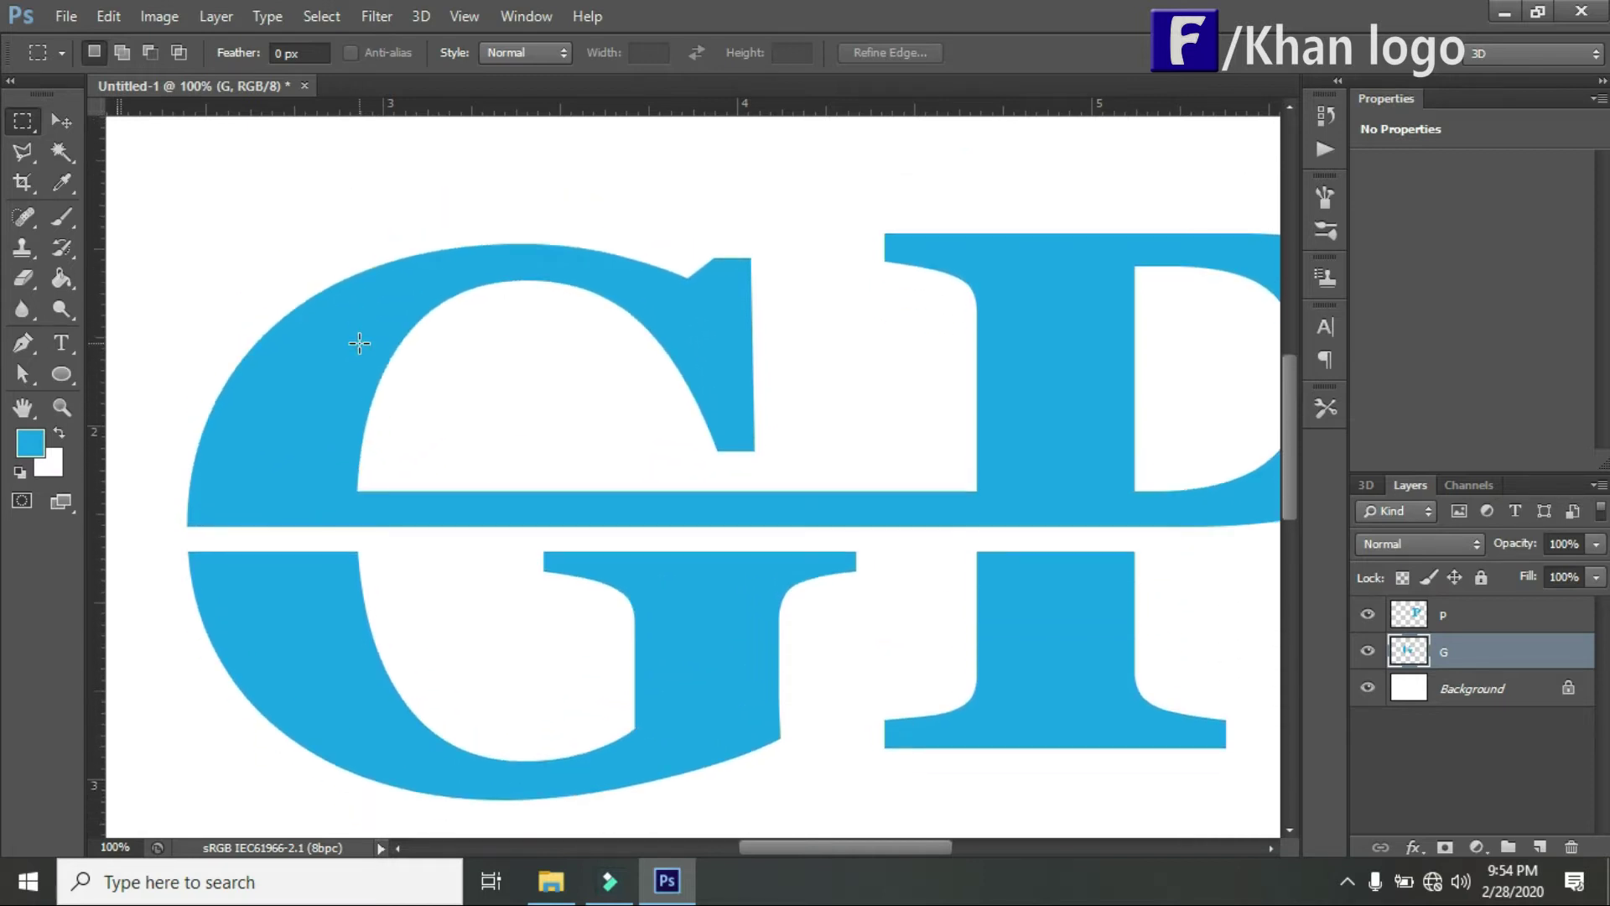
pyautogui.press('z')
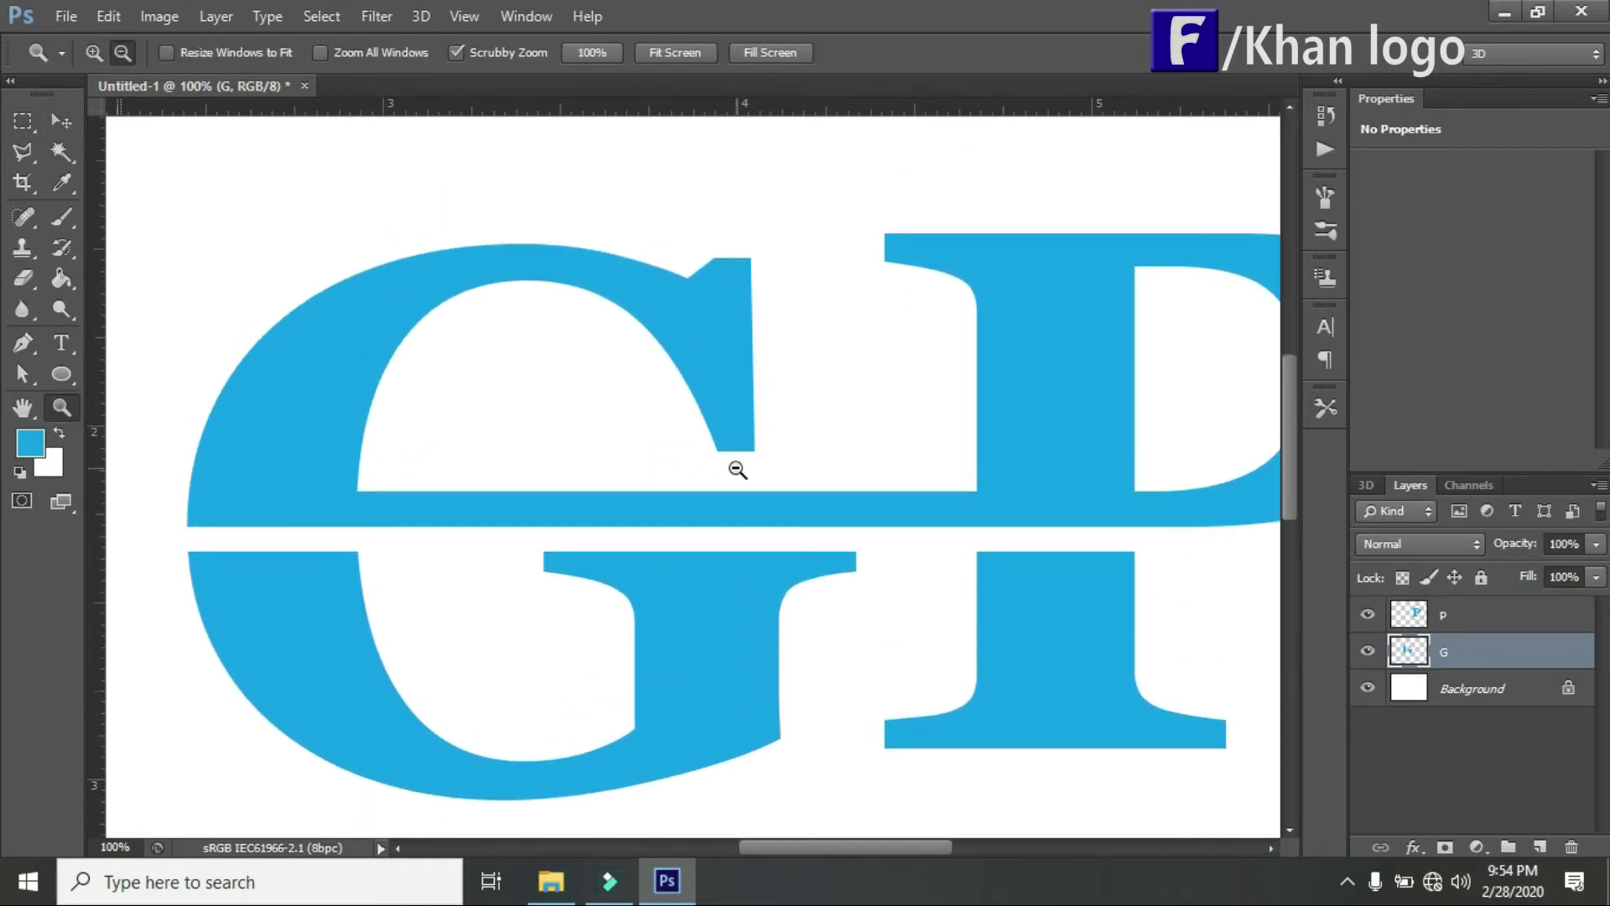
pyautogui.keyDown('alt'); pyautogui.click(737, 470); pyautogui.keyUp('alt')
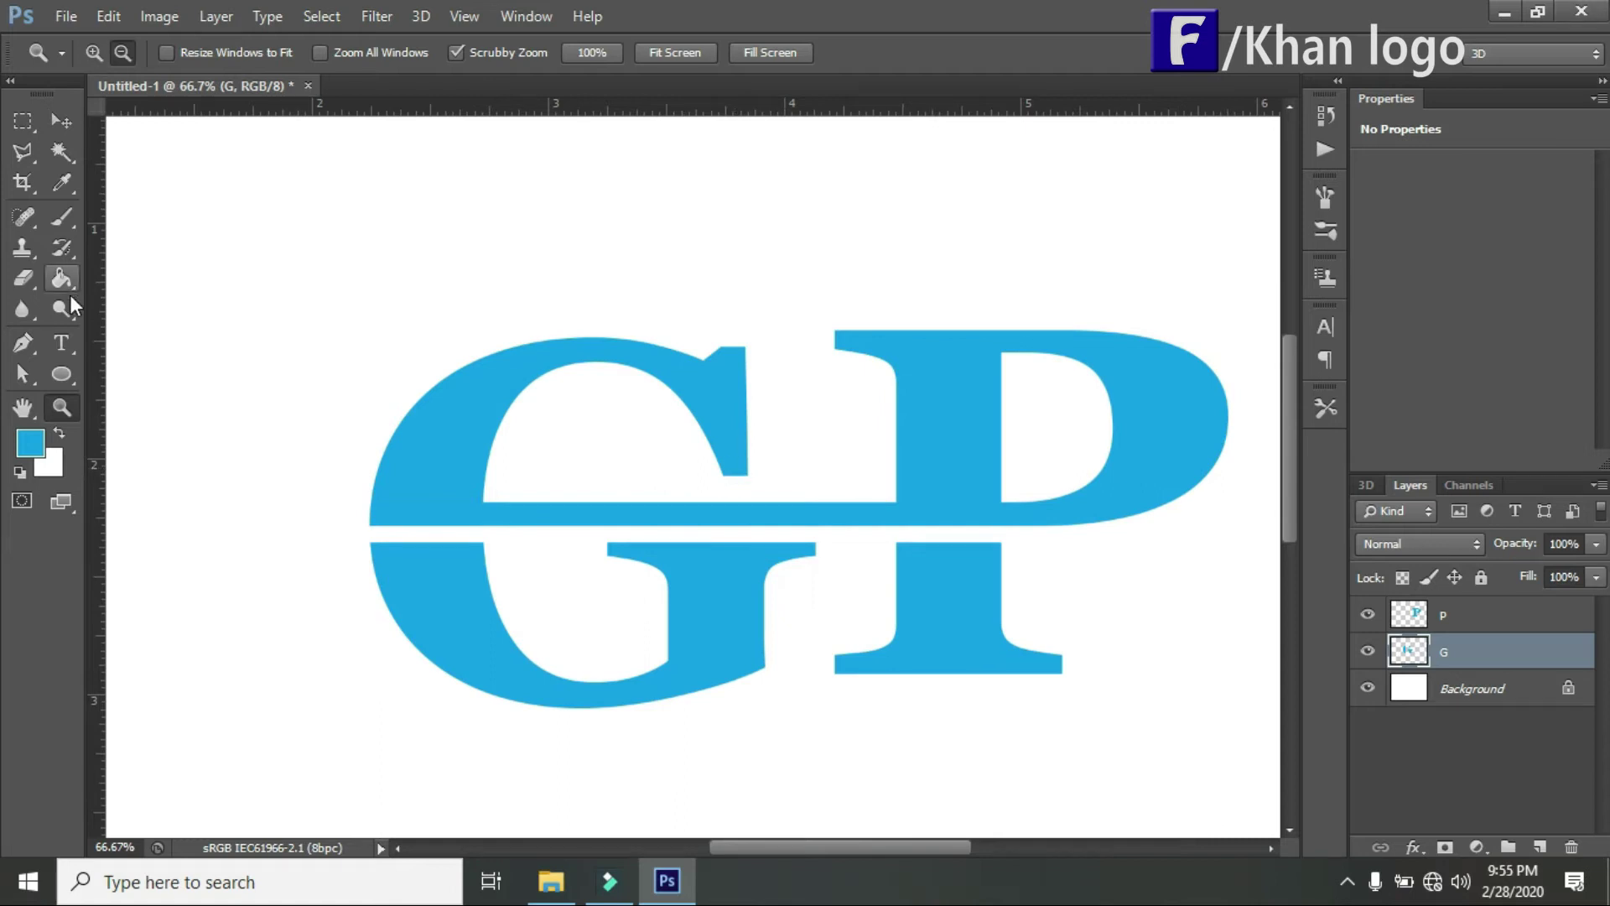
# Set the foreground to yellow and bucket-fill the lower half of the G.
pyautogui.click(32, 444)
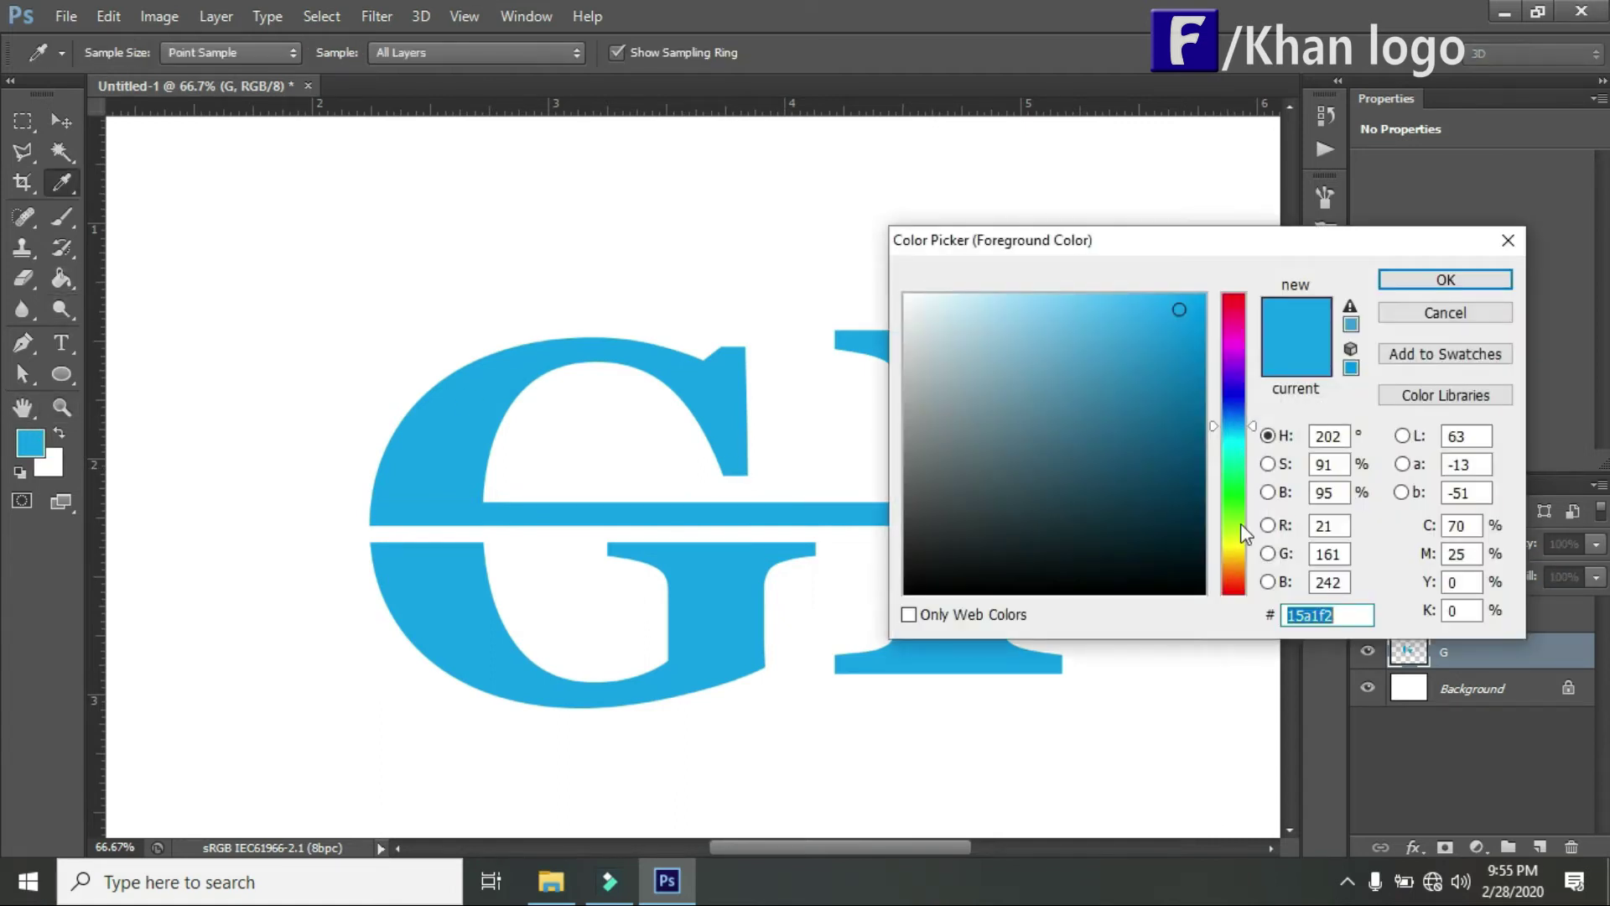
pyautogui.click(1235, 546)
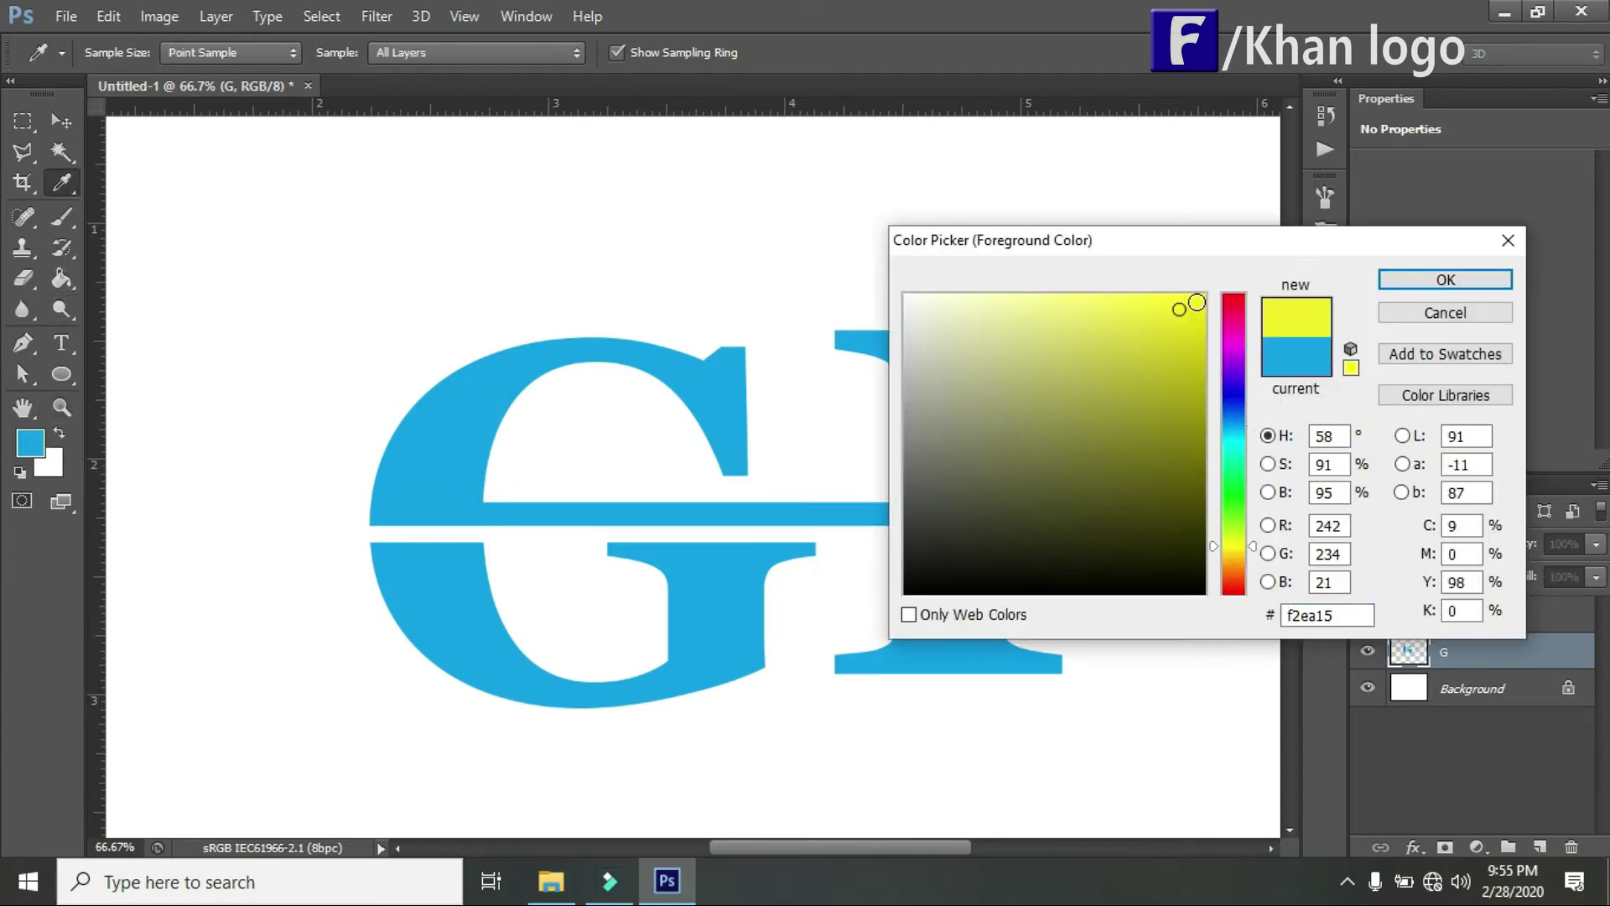
pyautogui.click(1173, 302)
pyautogui.click(1200, 328)
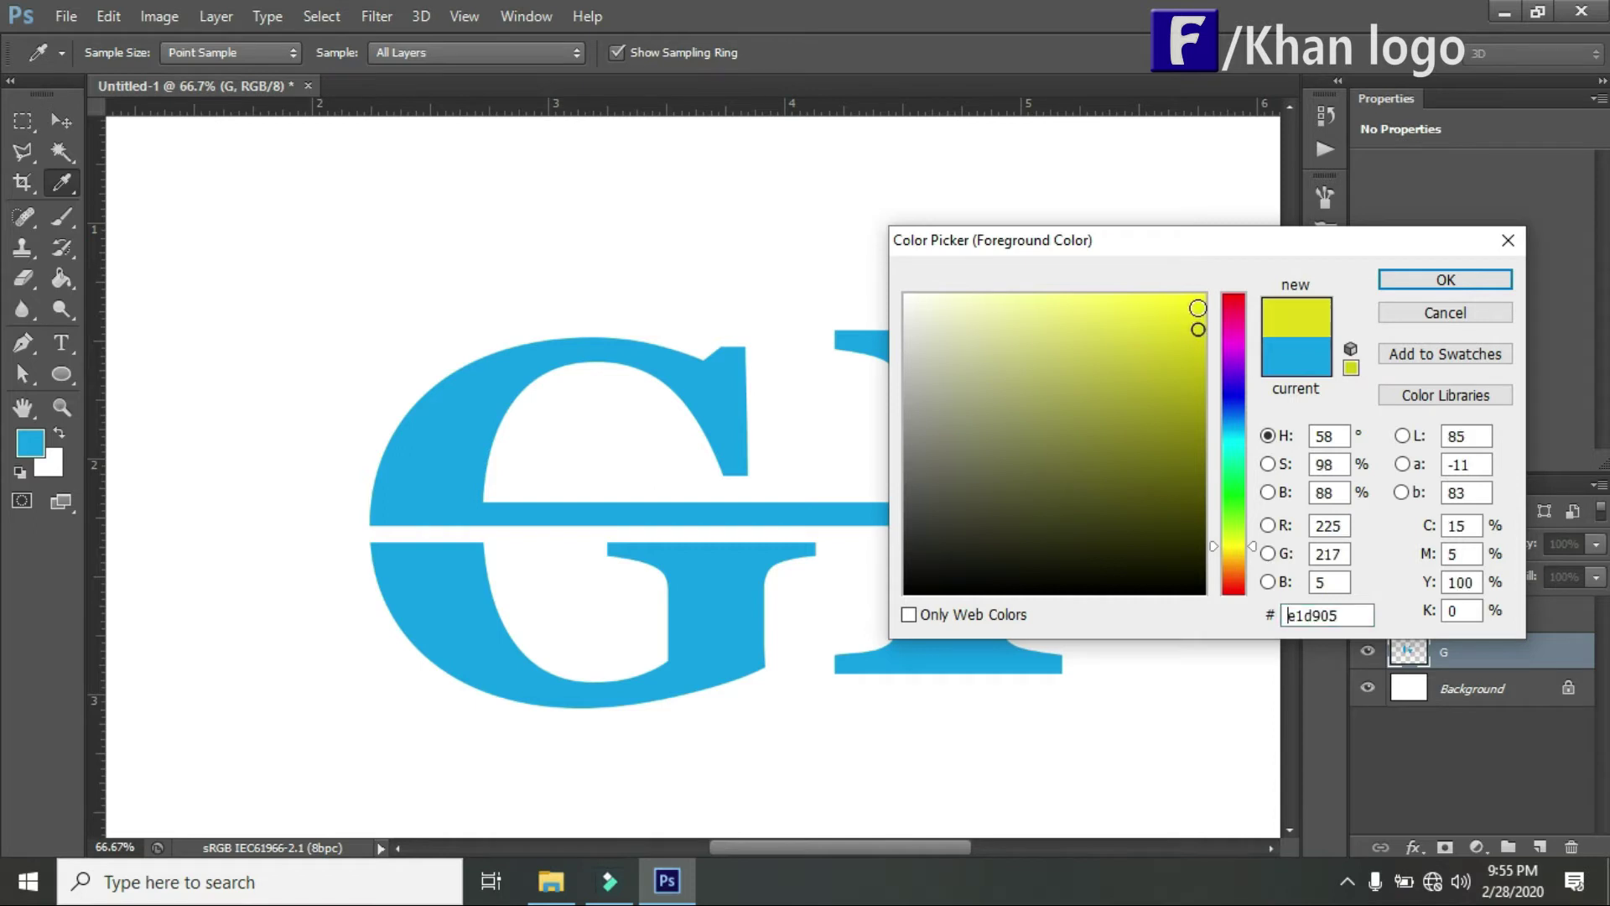
pyautogui.click(1445, 280)
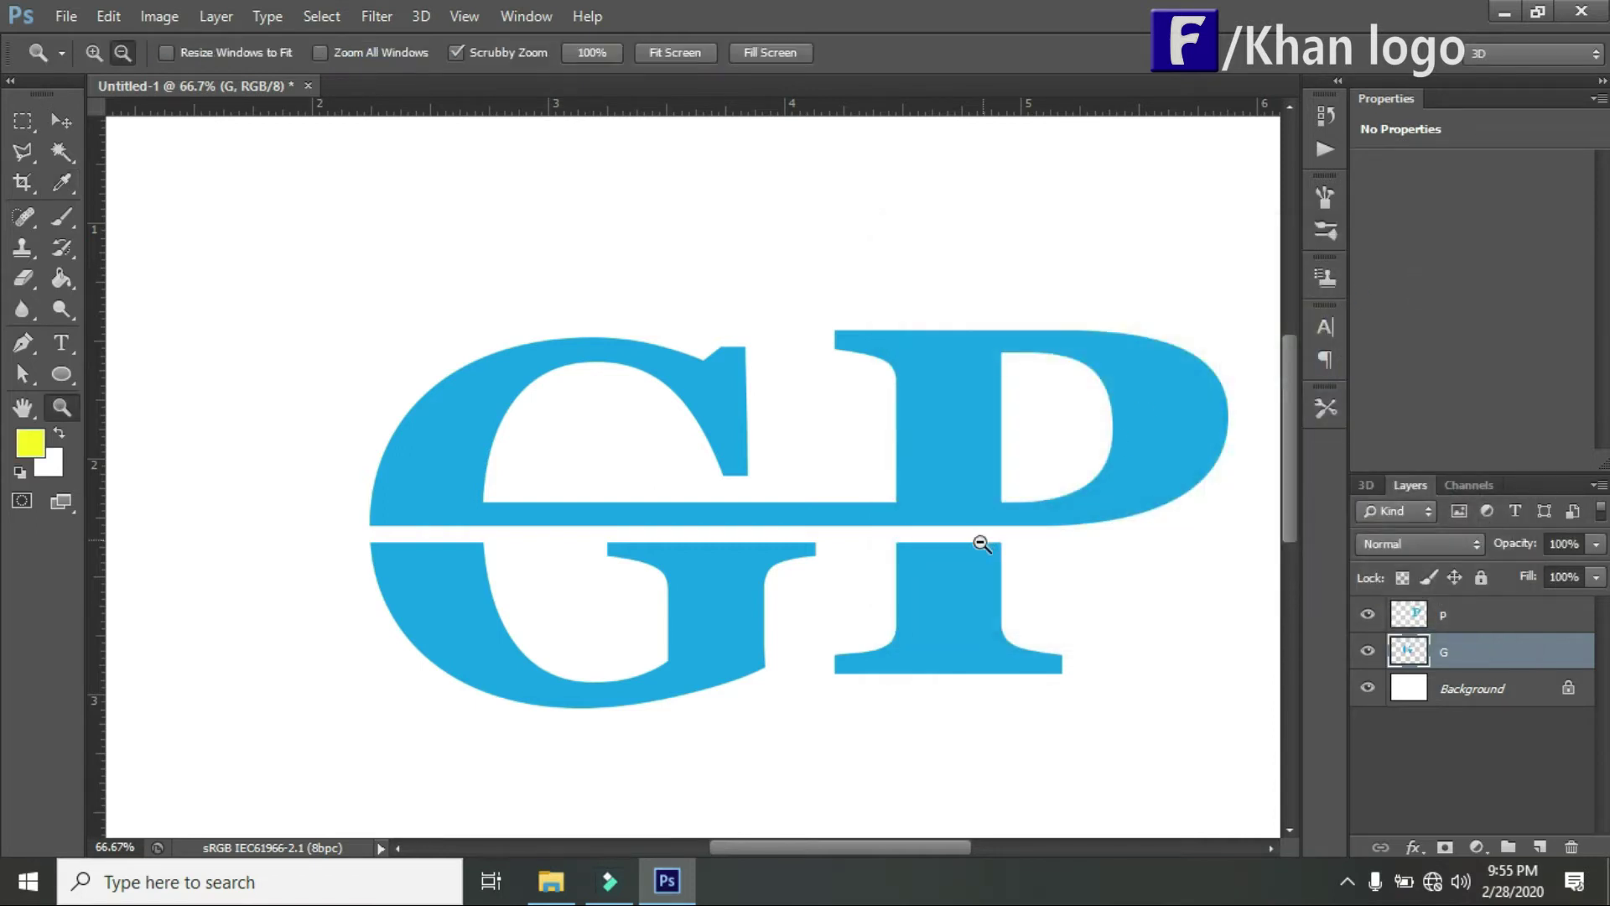
pyautogui.click(63, 277)
pyautogui.click(139, 288)
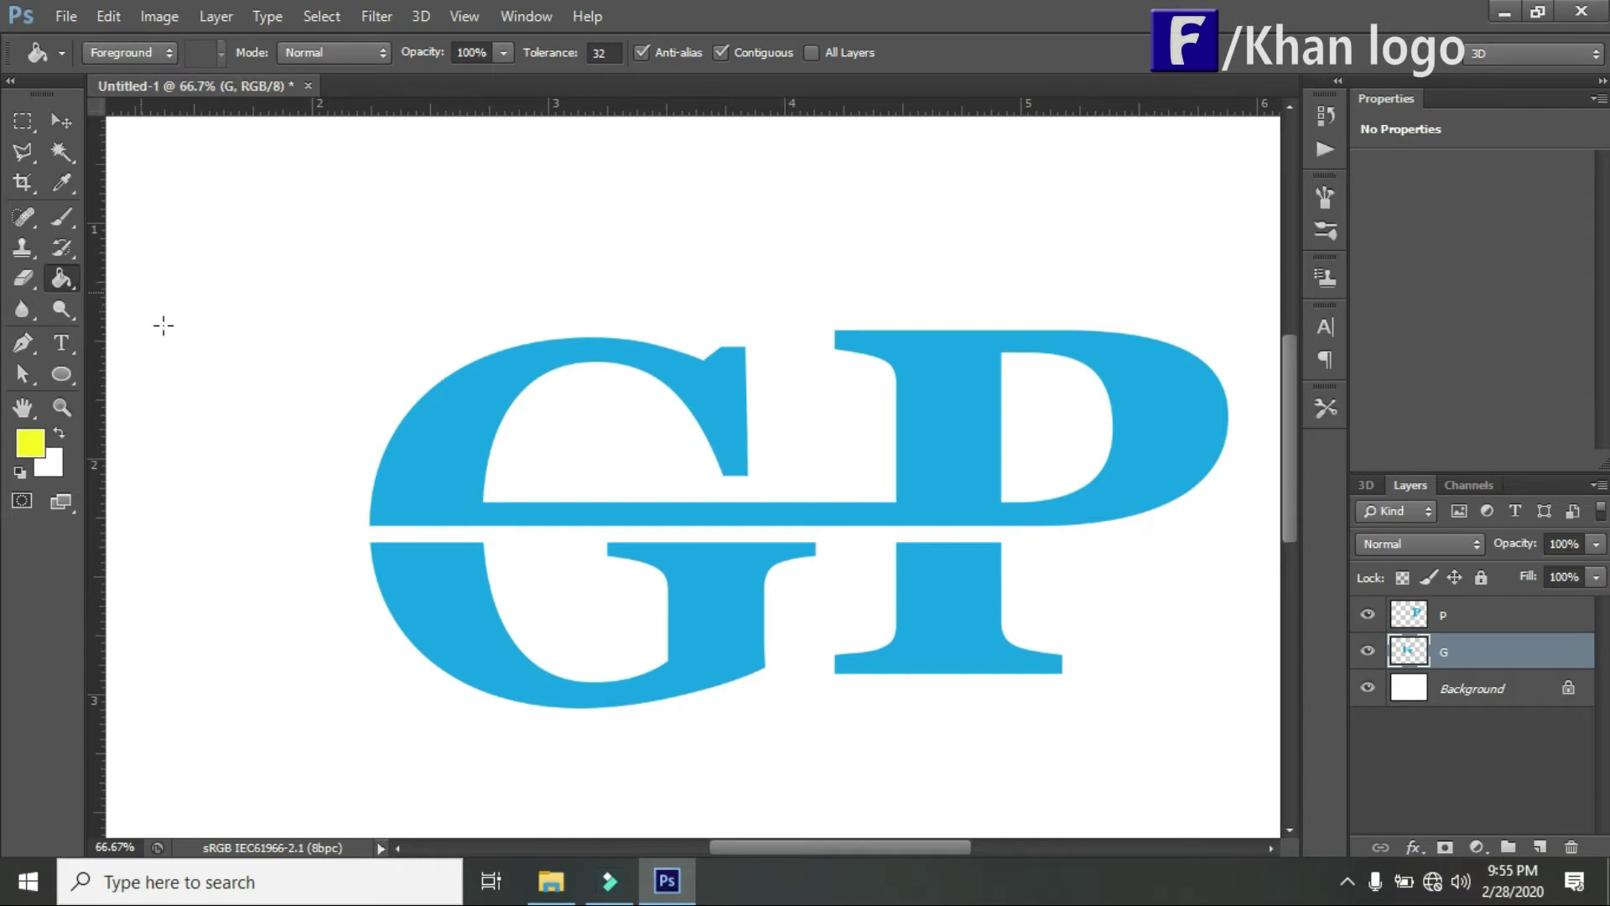
pyautogui.click(708, 630)
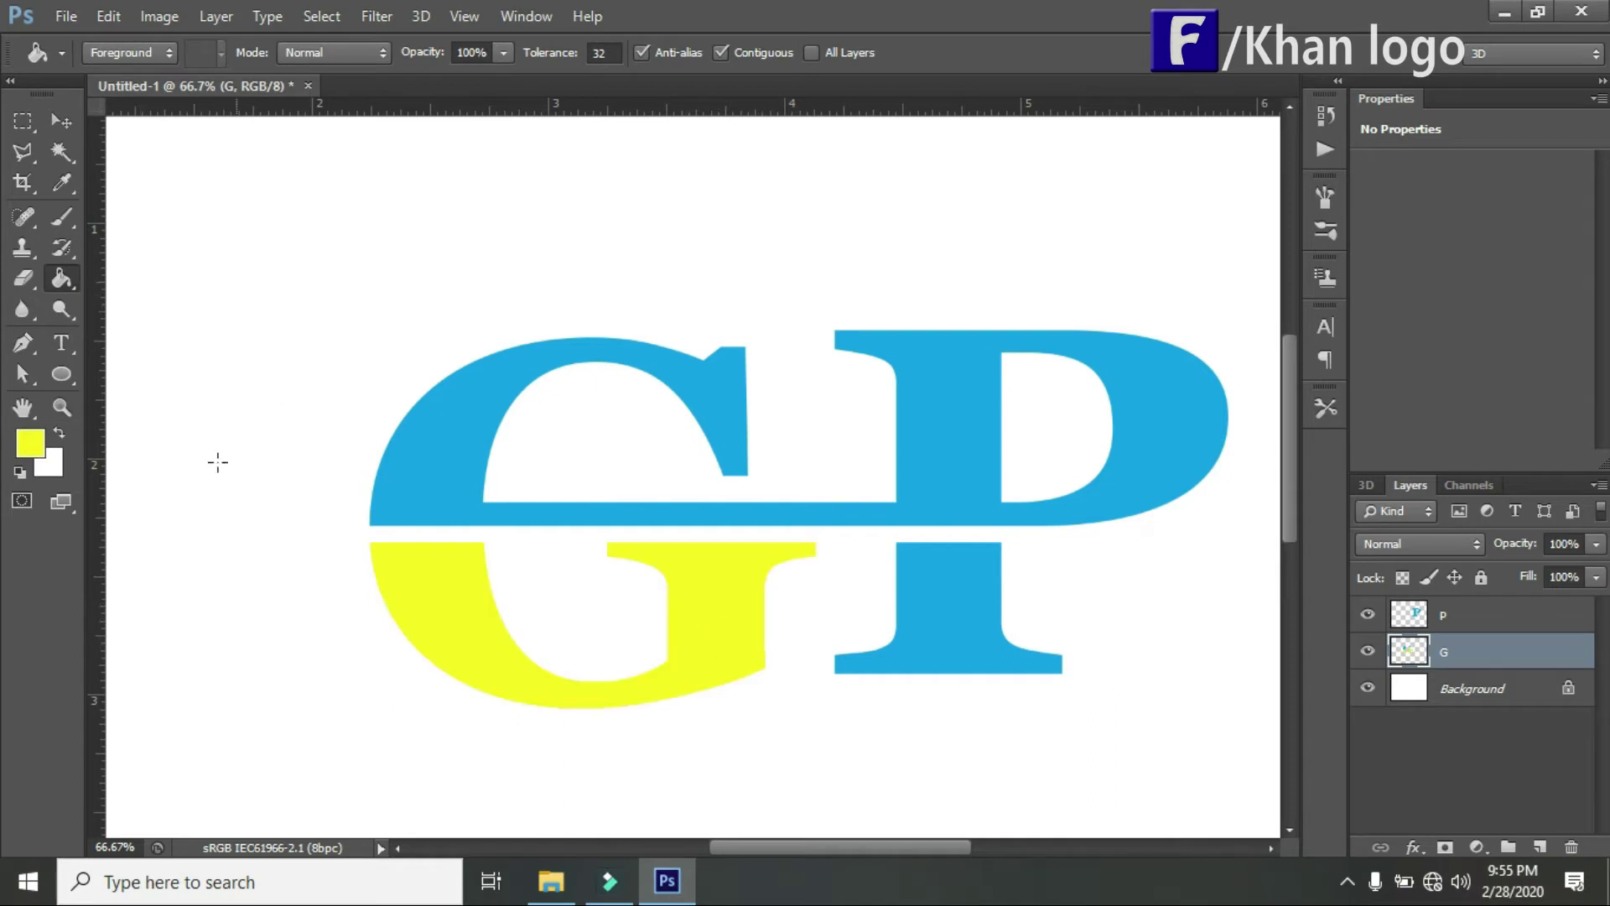
# Set the foreground colour to magenta and select the P layer.
pyautogui.click(29, 447)
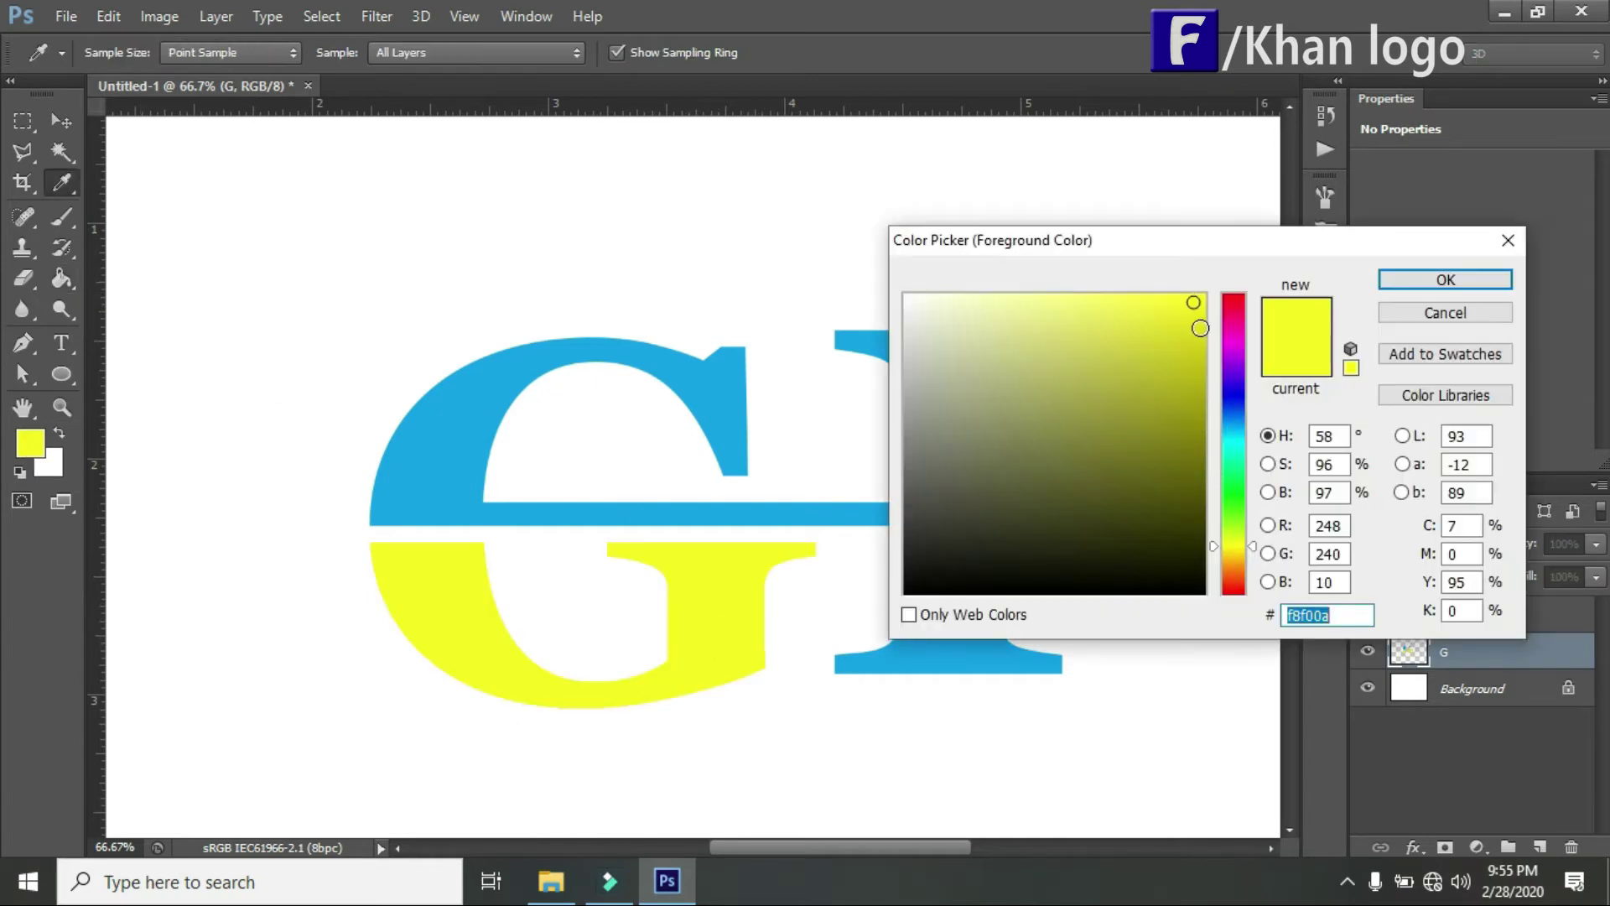
pyautogui.click(1236, 340)
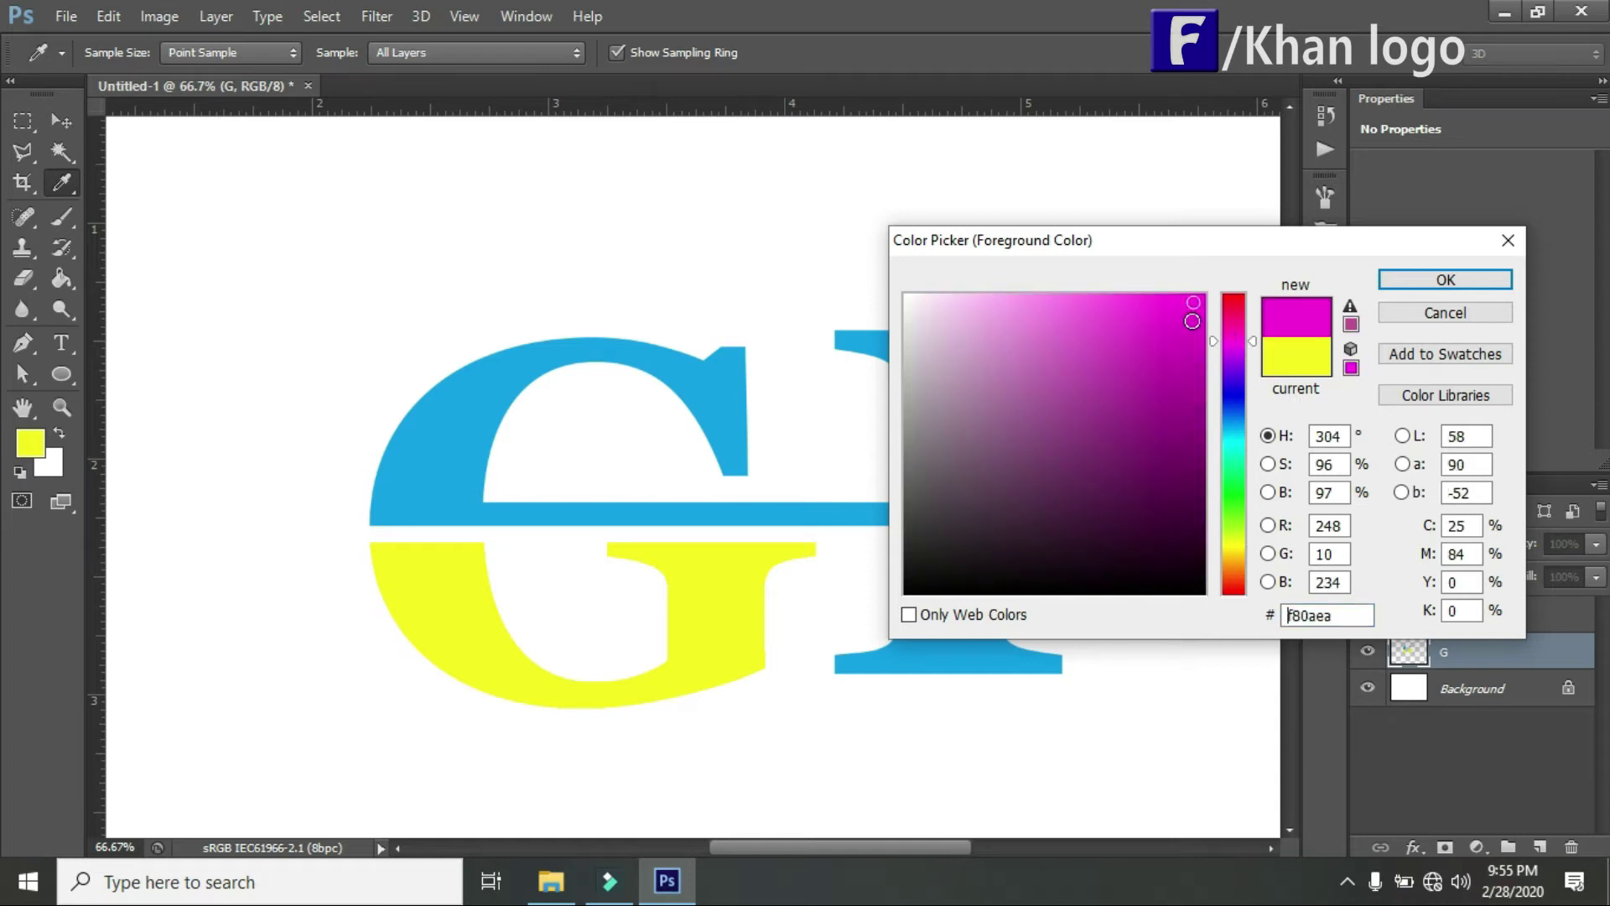
pyautogui.click(1391, 283)
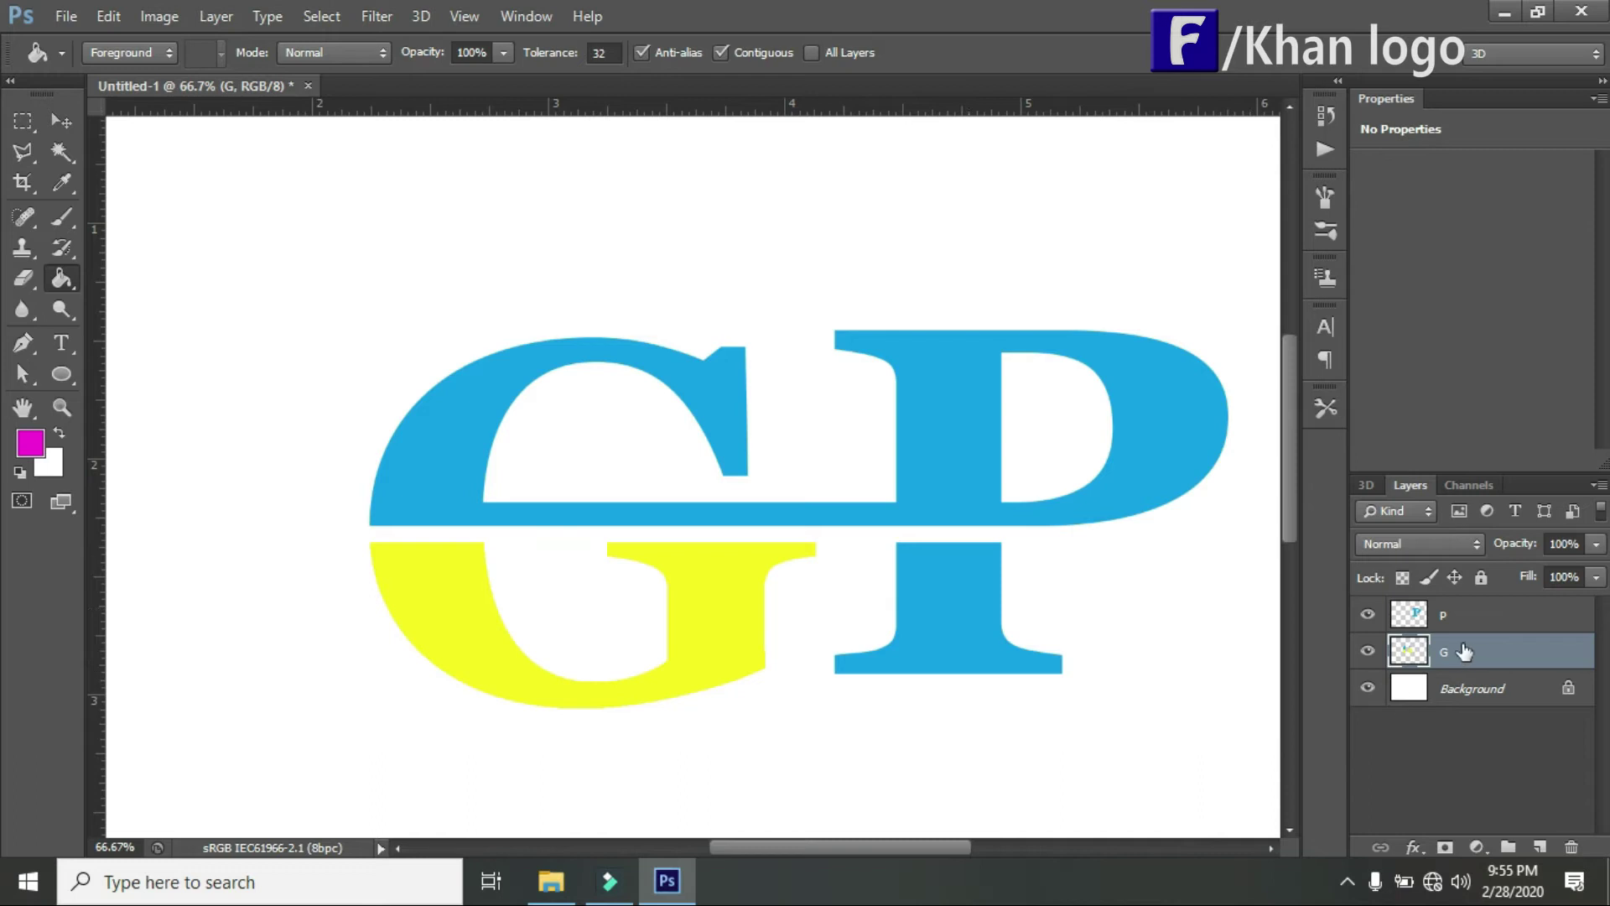
pyautogui.click(1389, 619)
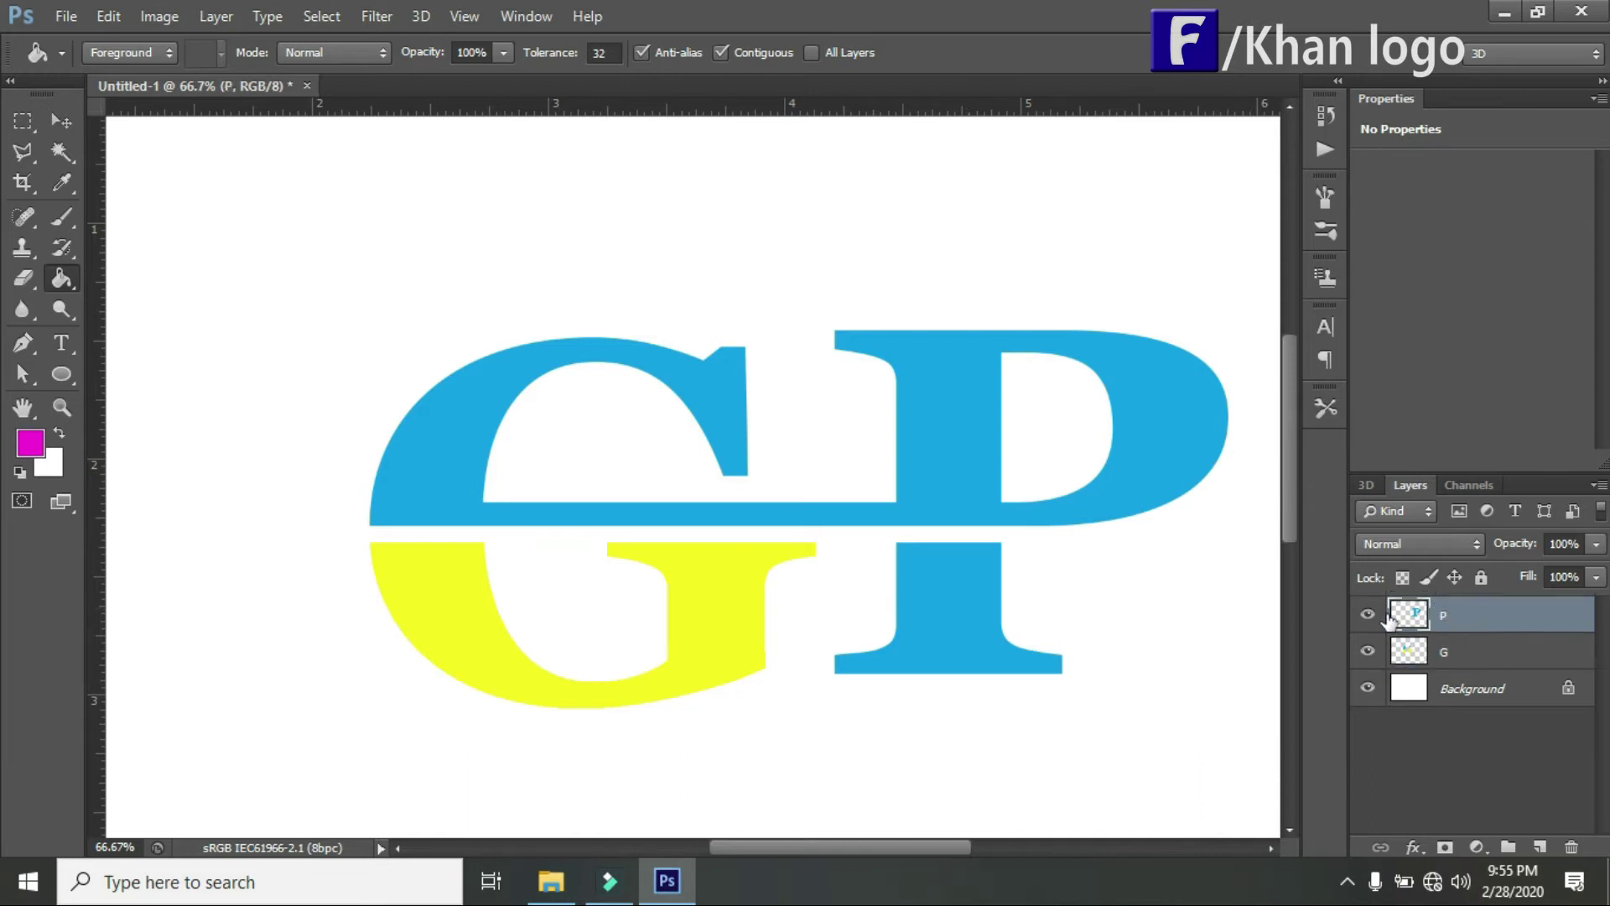
# Fill the P's lower stem magenta and choose red as the foreground colour.
pyautogui.click(954, 612)
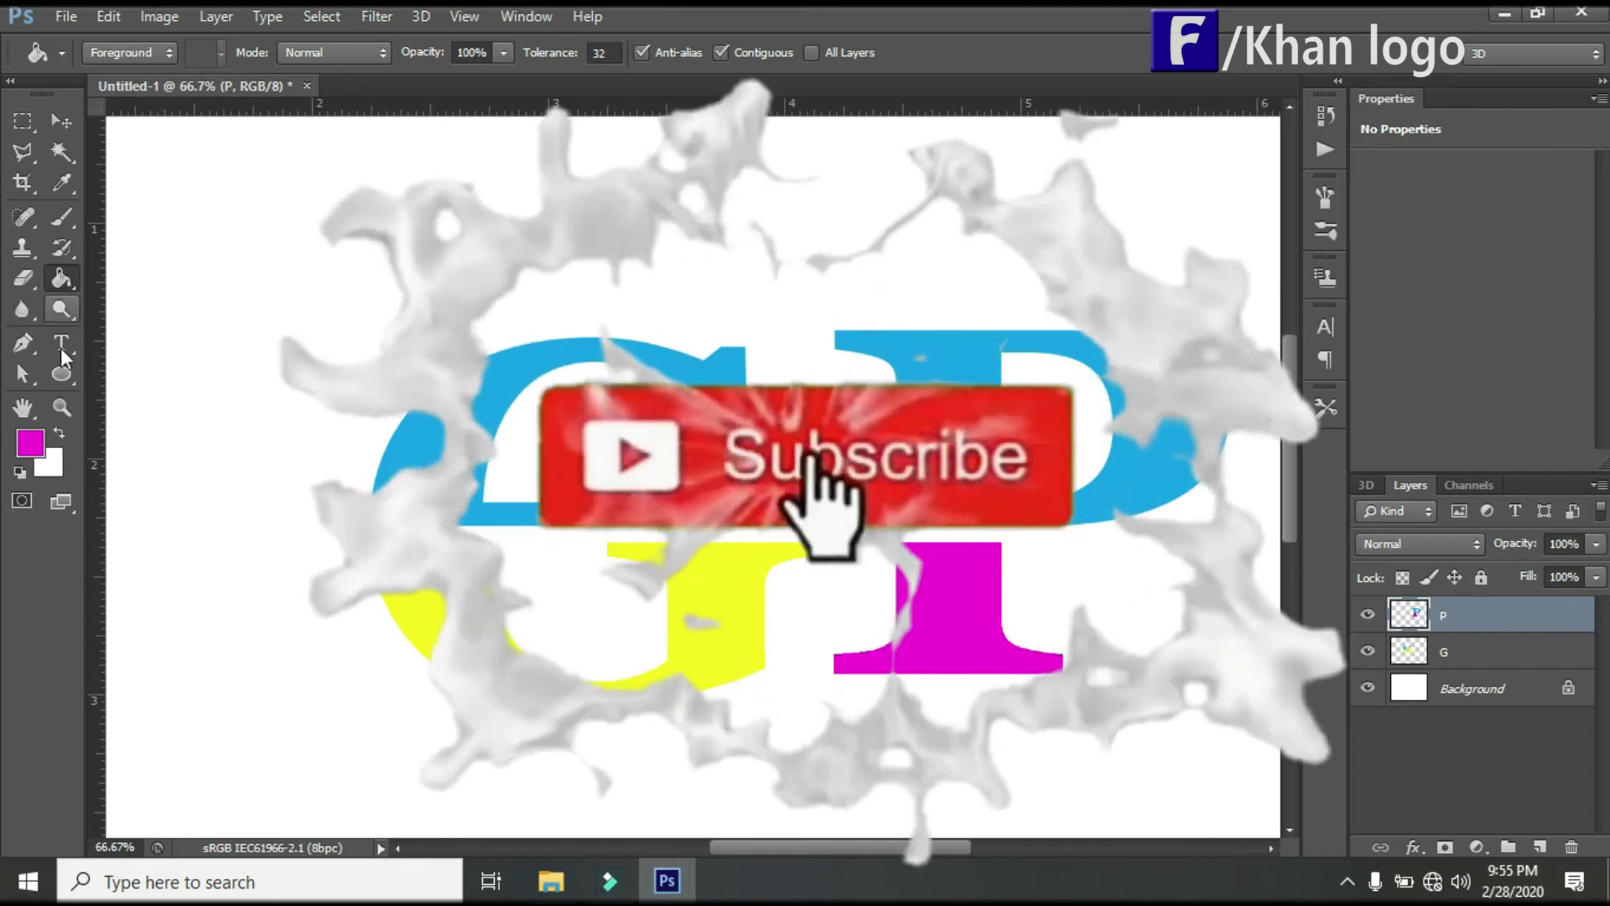
pyautogui.click(61, 182)
pyautogui.click(31, 442)
pyautogui.click(1231, 356)
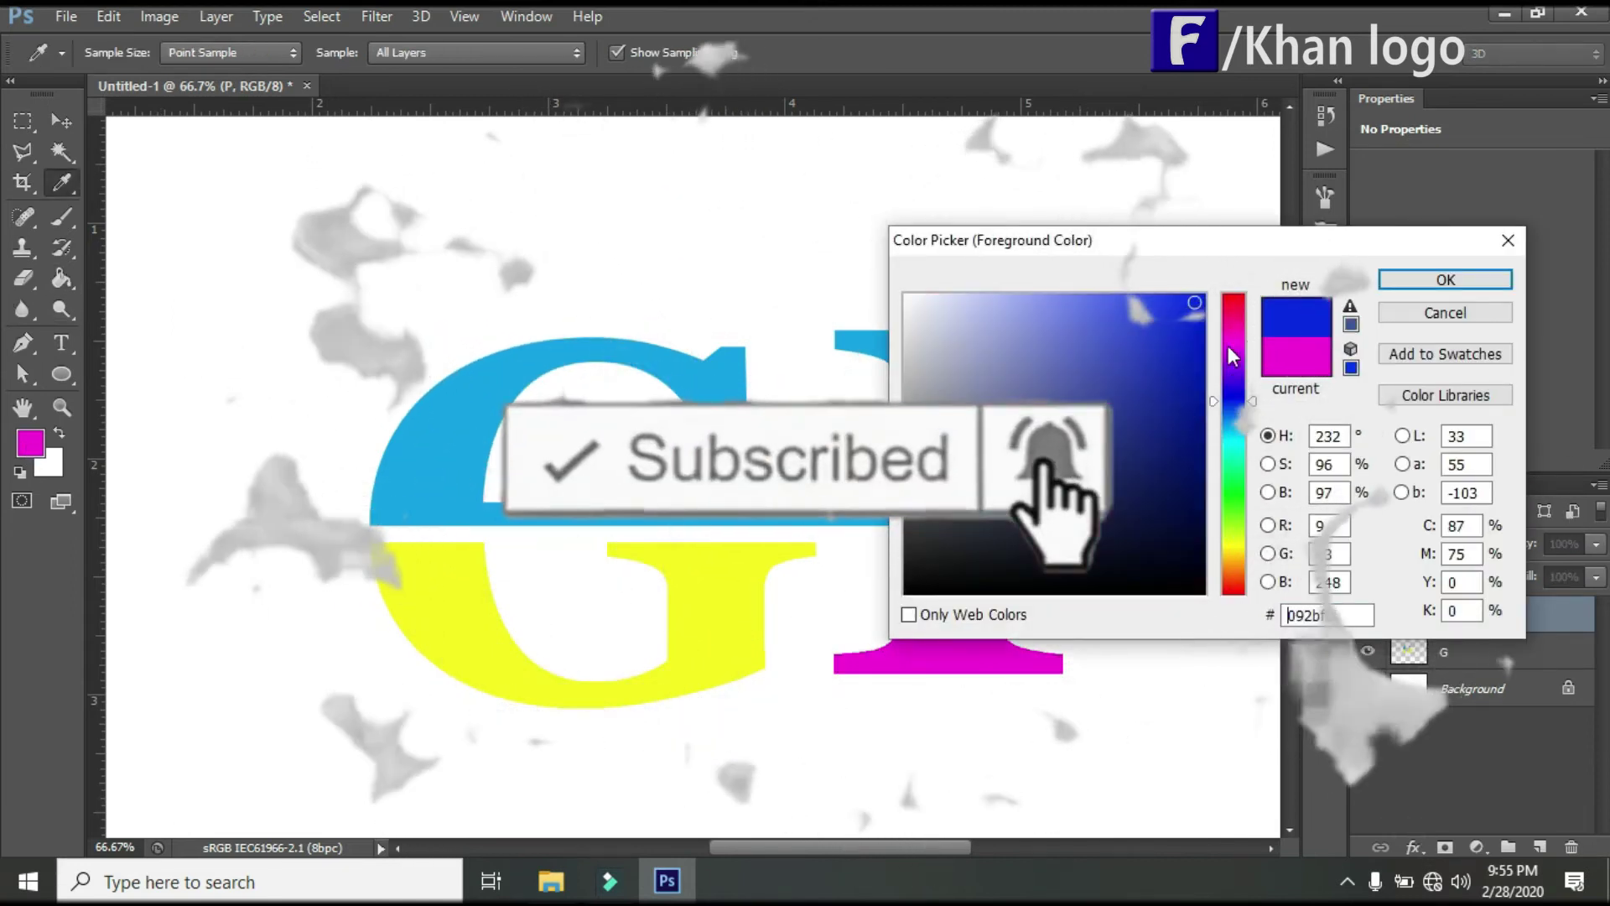
pyautogui.click(1195, 329)
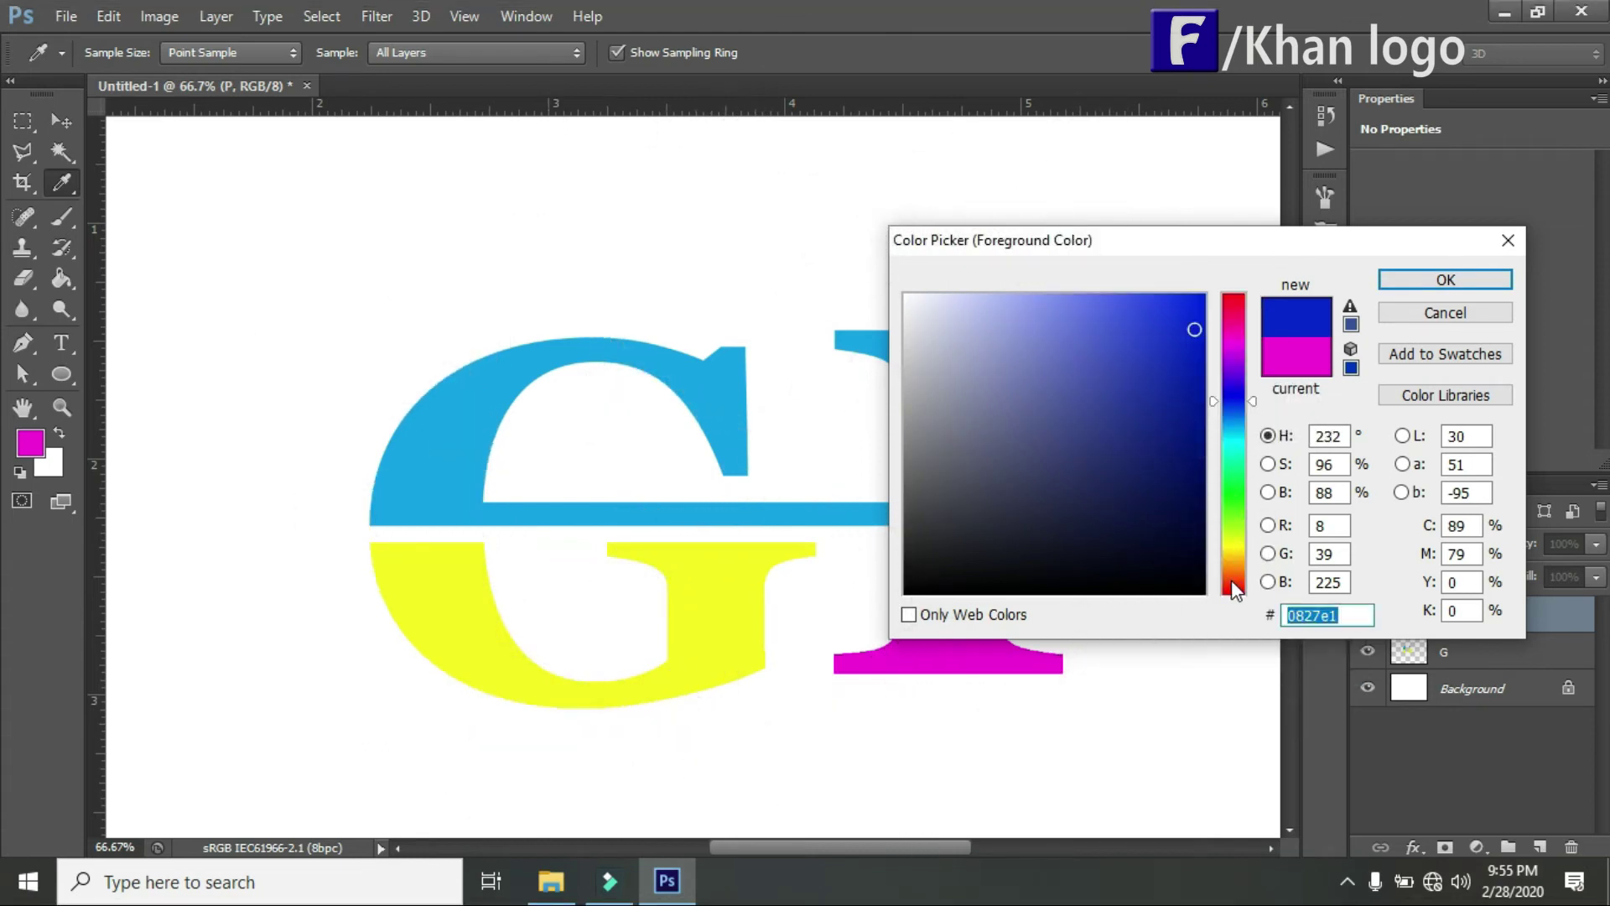
pyautogui.click(1231, 580)
pyautogui.click(1235, 301)
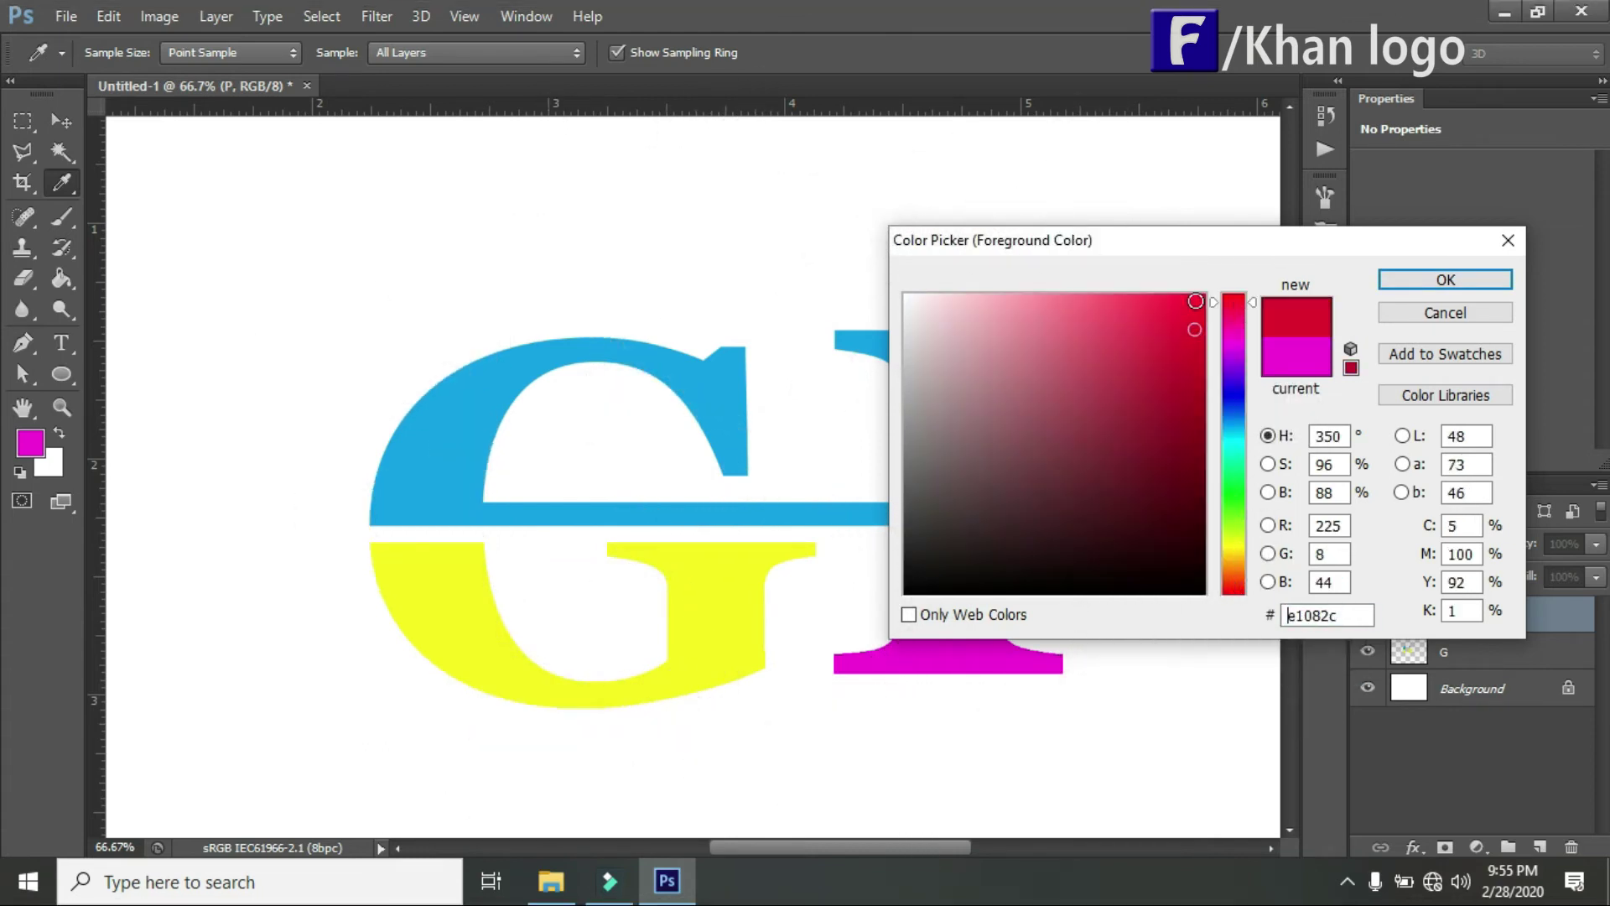
pyautogui.click(1408, 279)
# Bucket-fill the top halves of the P and the G red.
pyautogui.press('g')
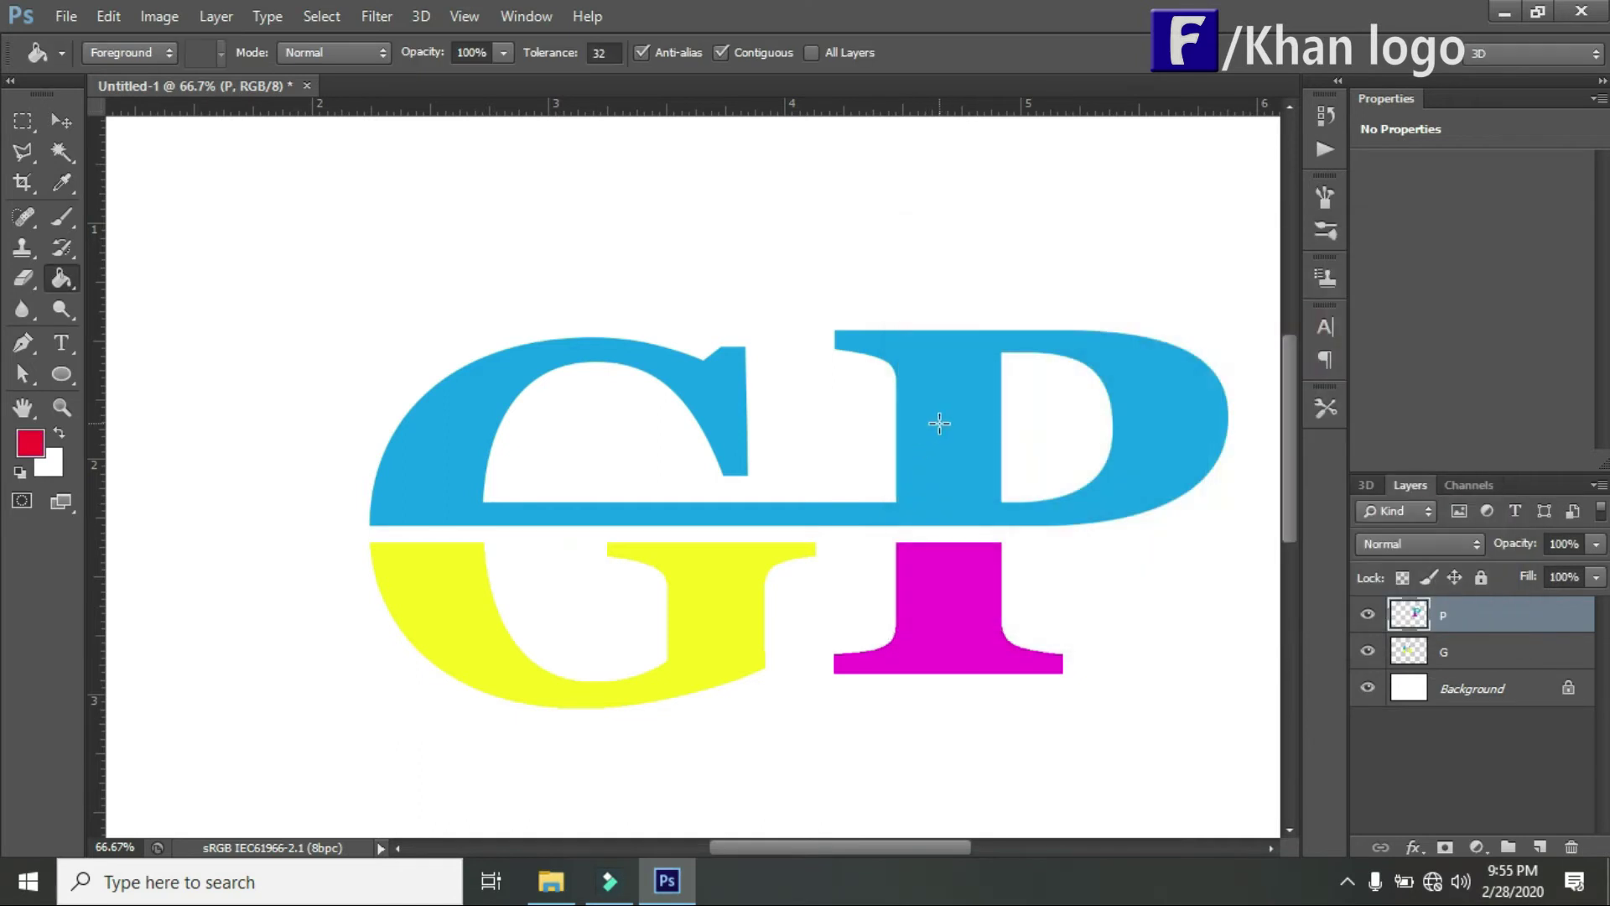
pyautogui.click(939, 424)
pyautogui.hotkey('alt', '[')
pyautogui.click(720, 394)
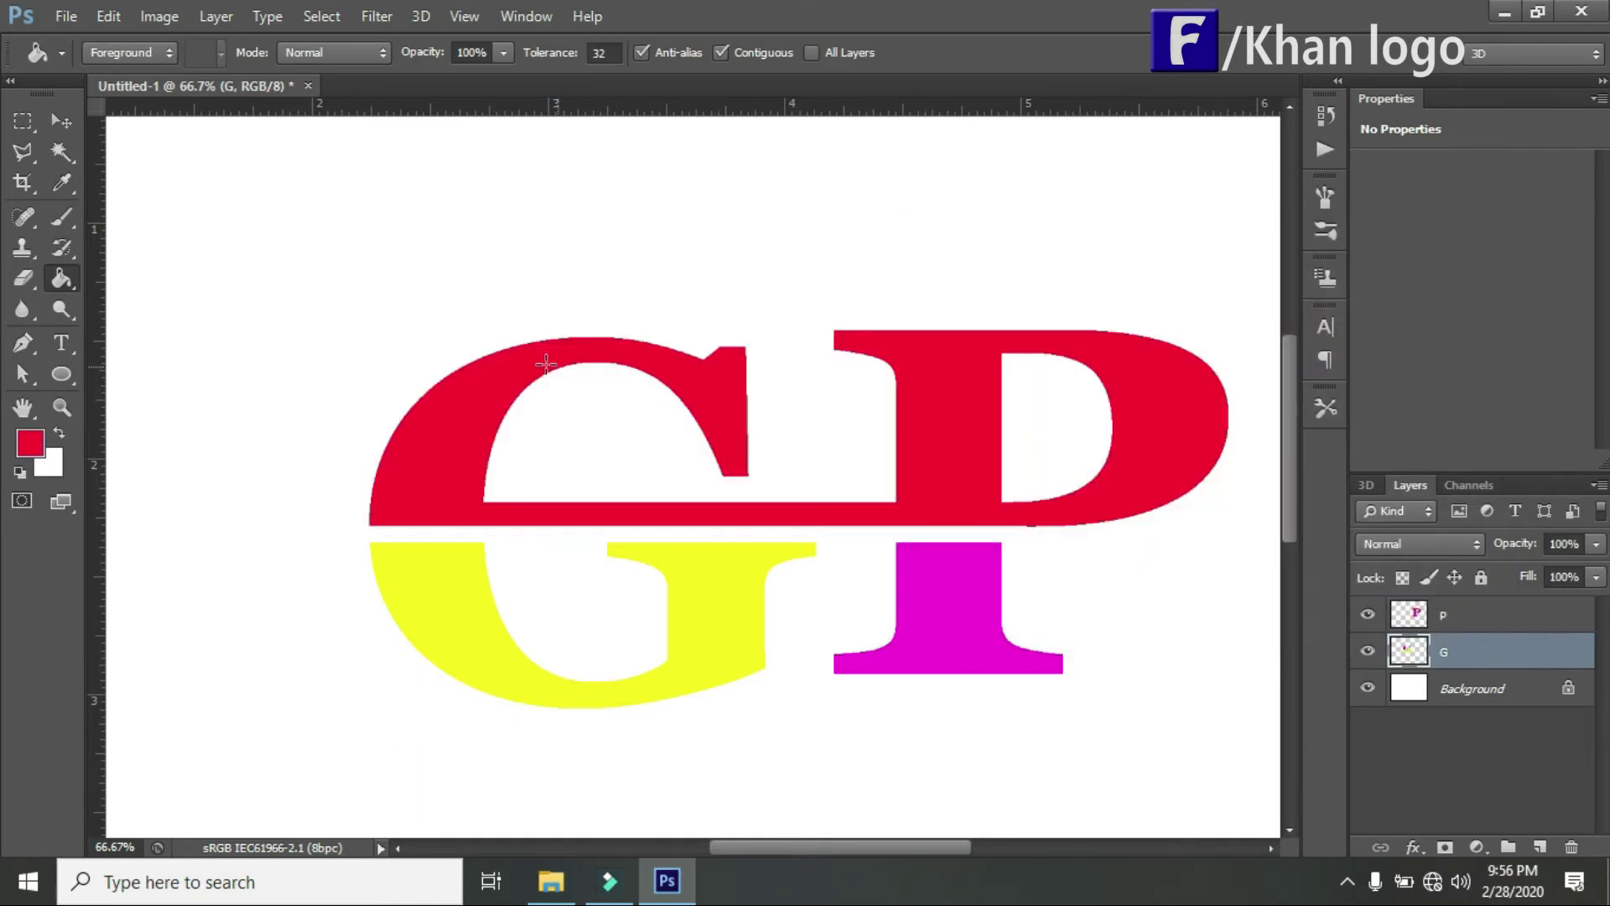
pyautogui.hotkey('alt', ']')
pyautogui.press('v')
pyautogui.click(61, 342)
# Place a text entry at the canvas's top-left and zoom out to 33.3%.
pyautogui.click(114, 337)
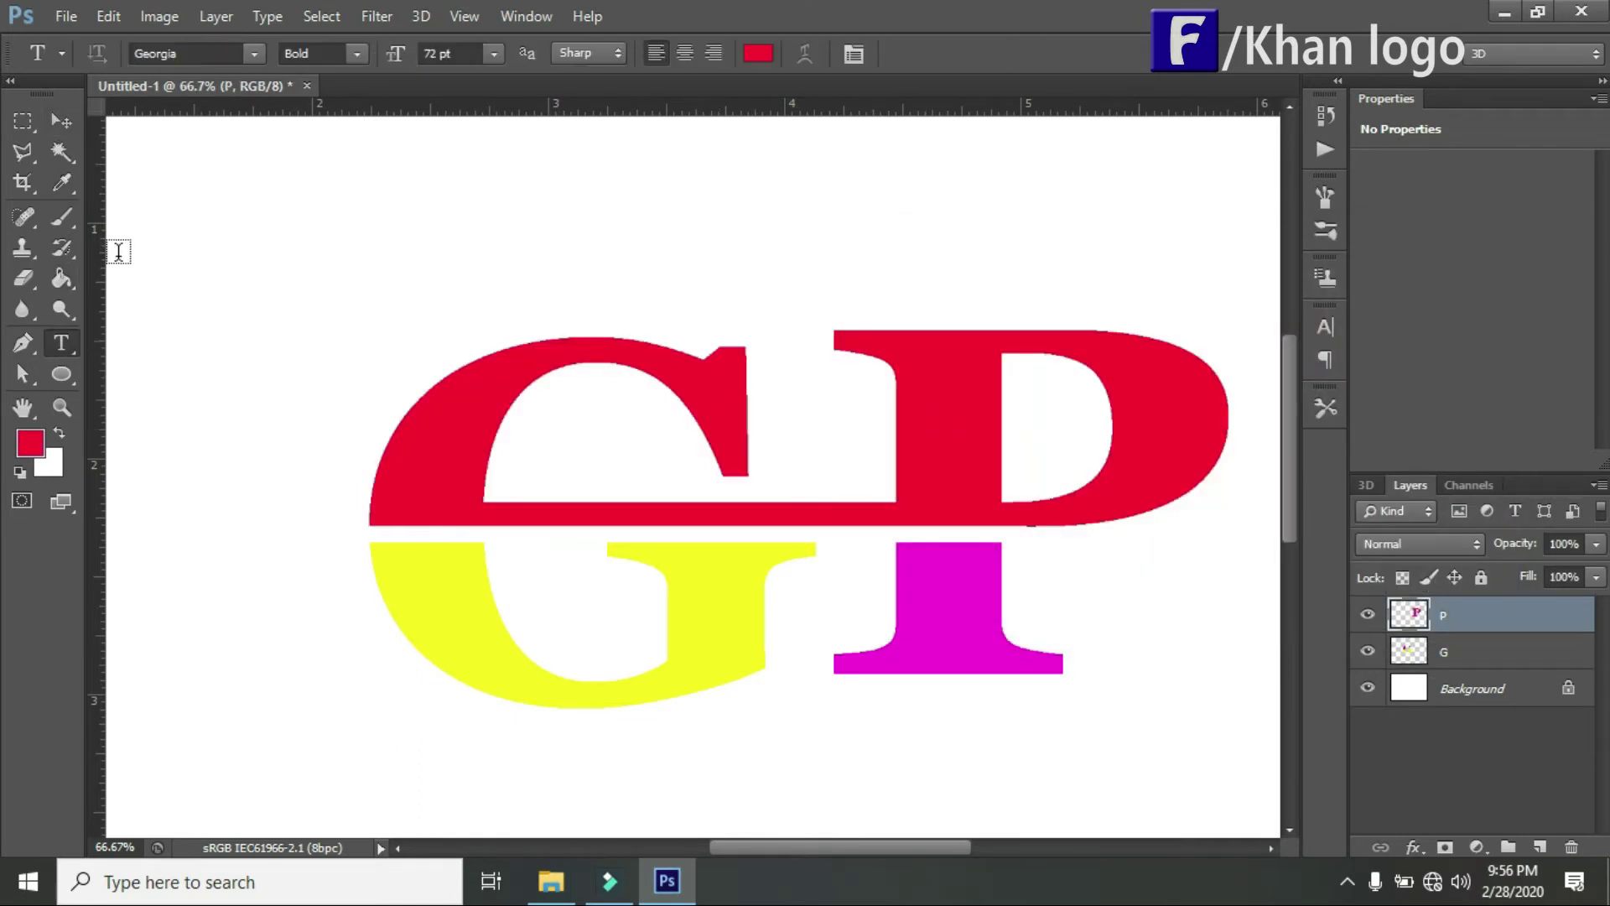
pyautogui.click(116, 255)
pyautogui.click(65, 410)
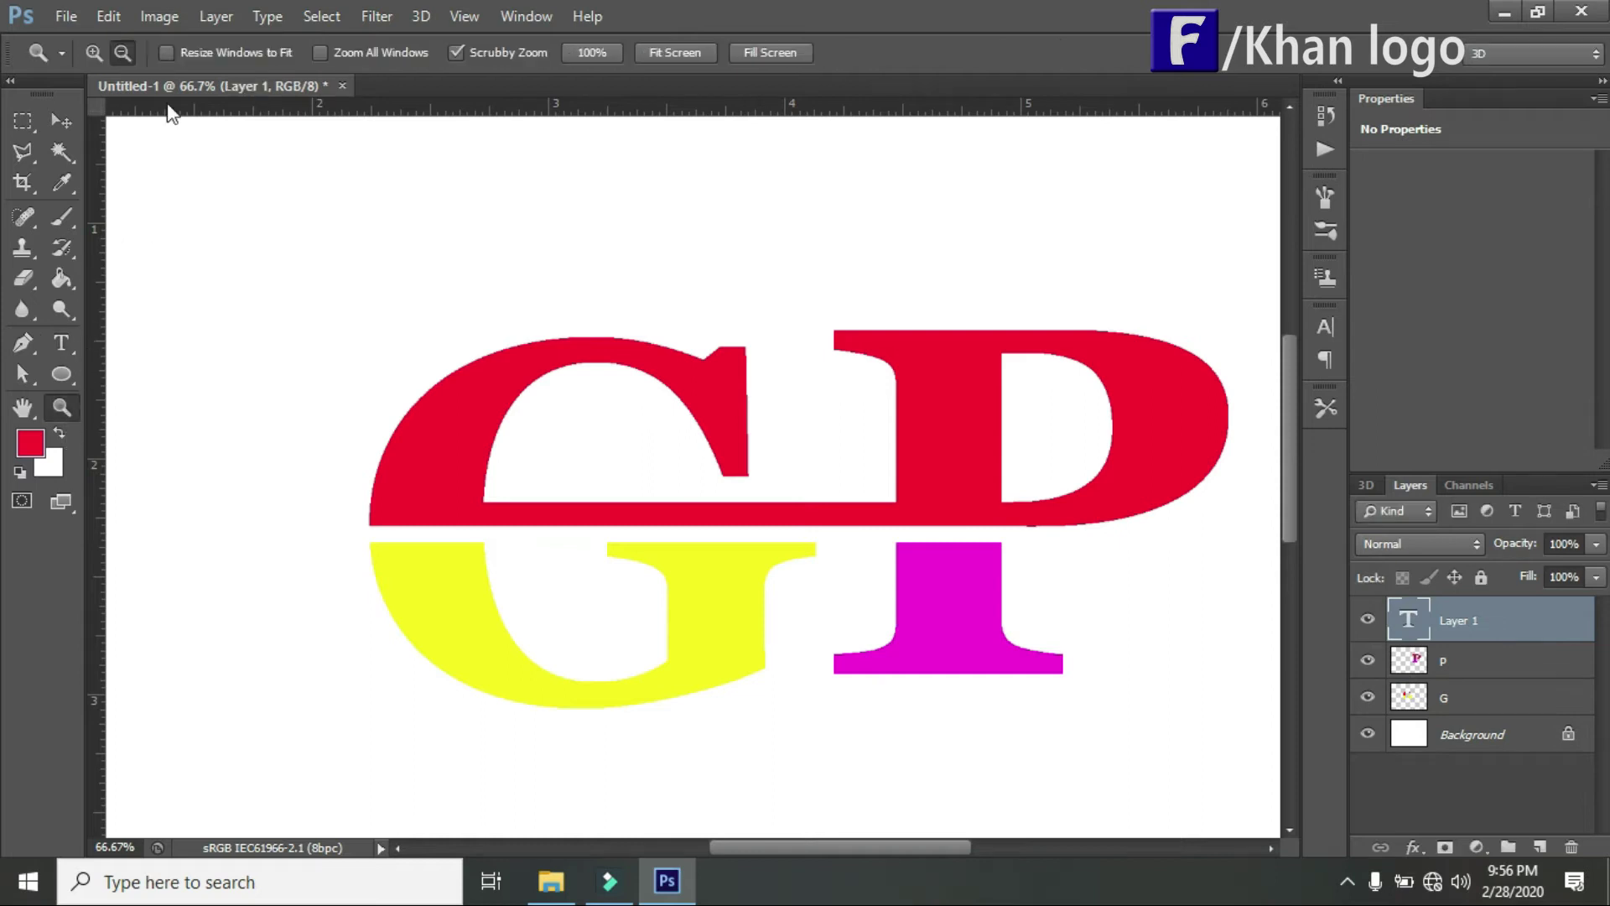
pyautogui.keyDown('alt'); pyautogui.click(606, 745); pyautogui.keyUp('alt')
pyautogui.keyDown('alt'); pyautogui.click(644, 705); pyautogui.keyUp('alt')
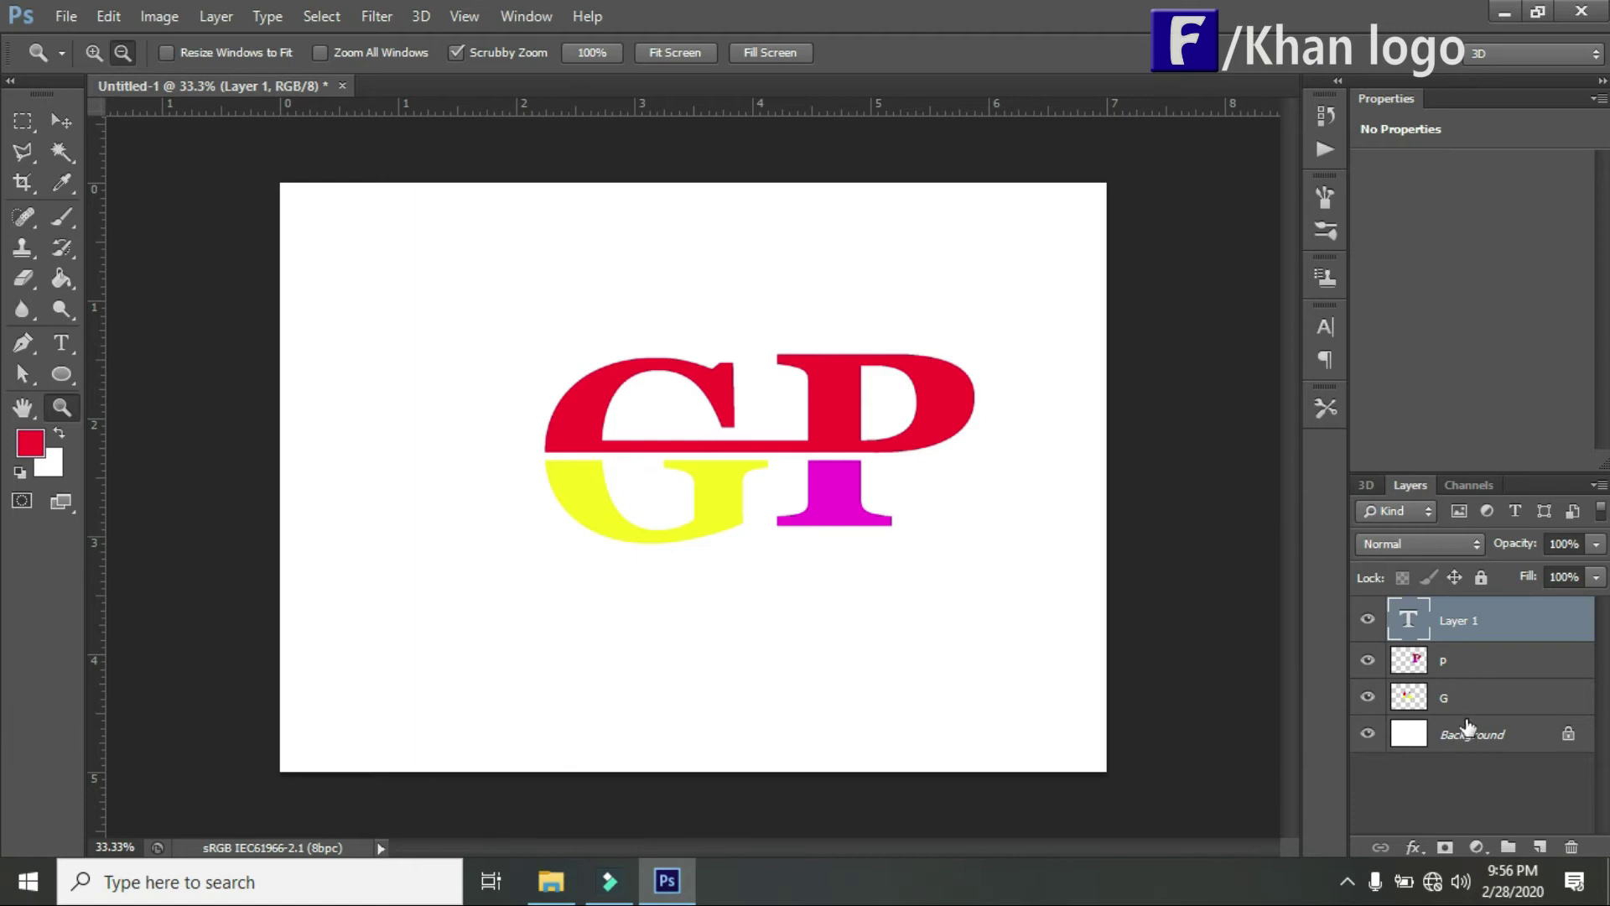
# Hide Layer 1, group the P and G layers into Group 1, and move it down-left.
pyautogui.click(1368, 621)
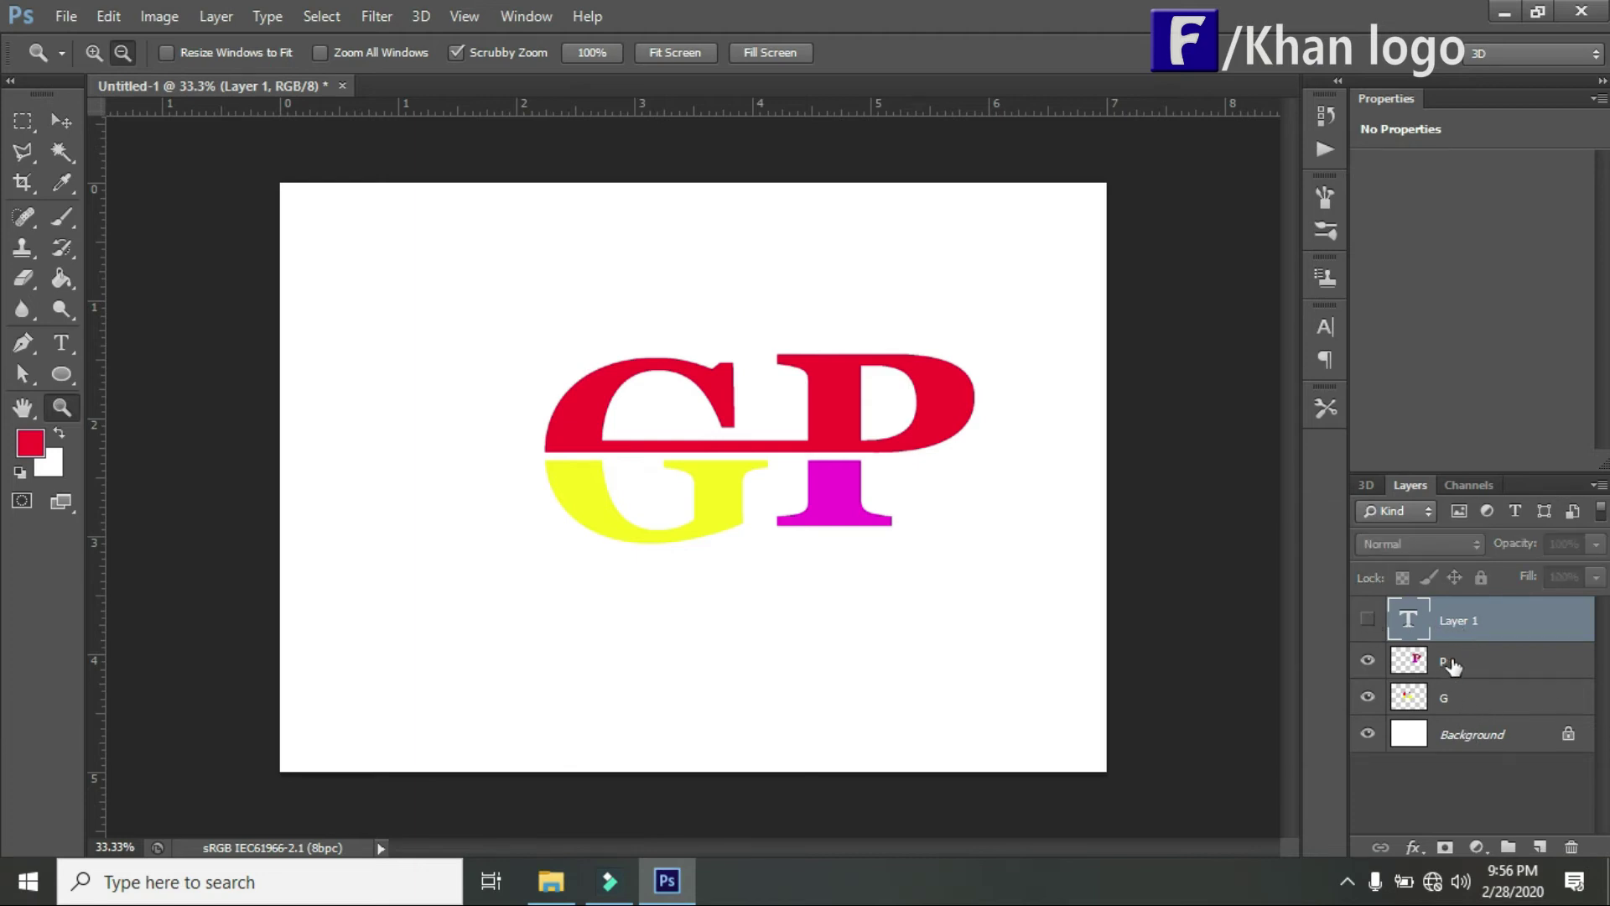
pyautogui.click(1508, 847)
pyautogui.moveTo(1464, 684); pyautogui.dragTo(1459, 617)
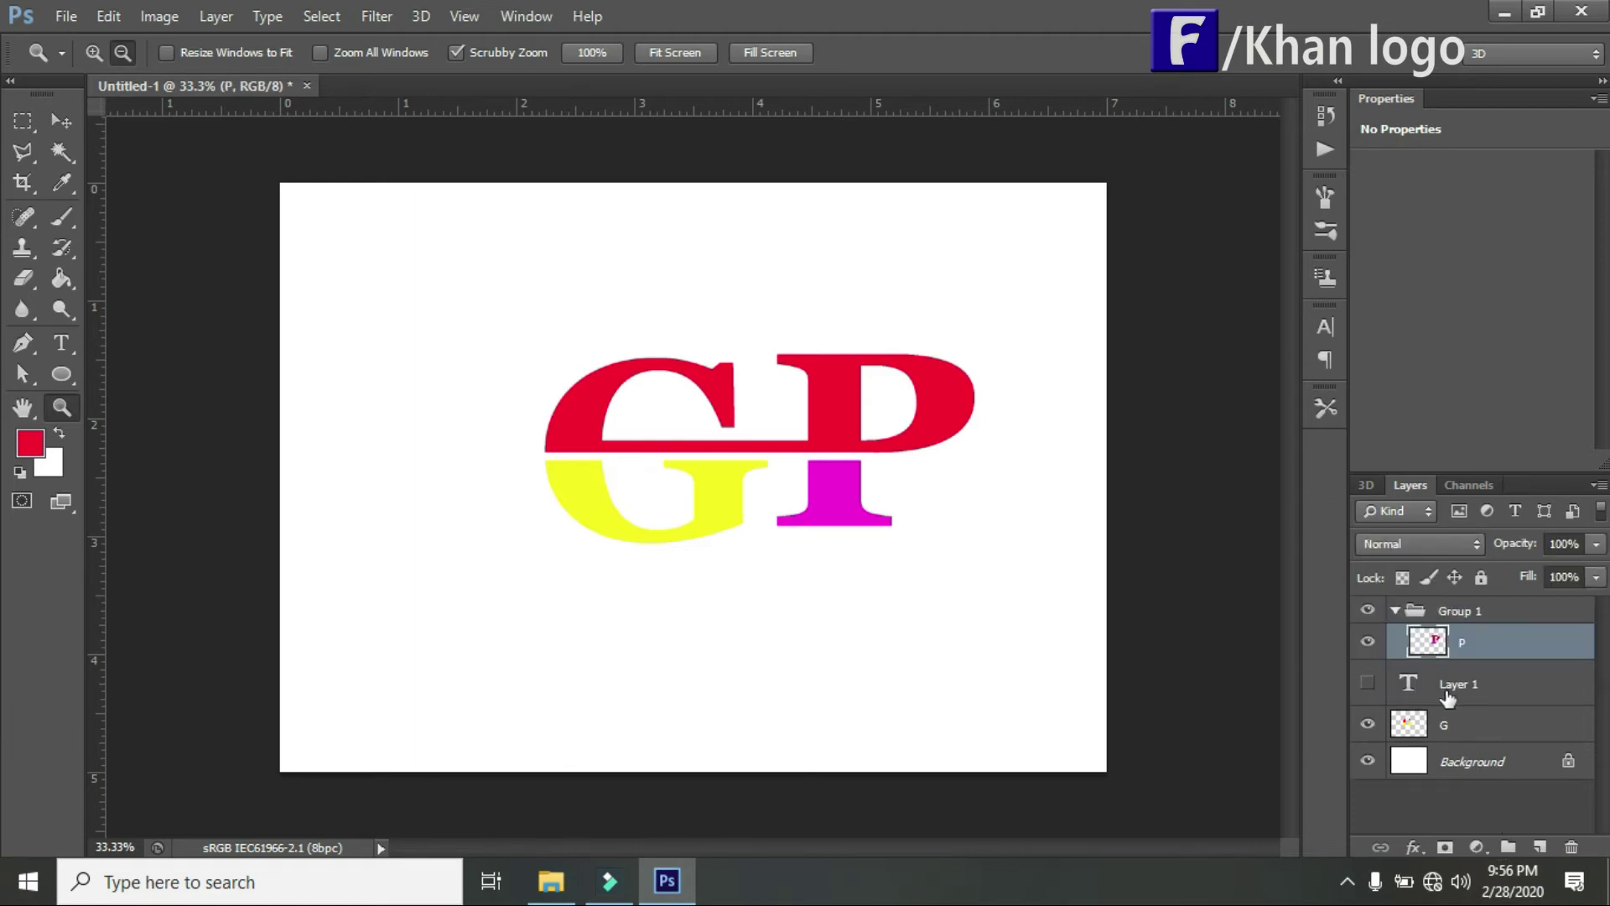
pyautogui.moveTo(1449, 693); pyautogui.dragTo(1436, 635)
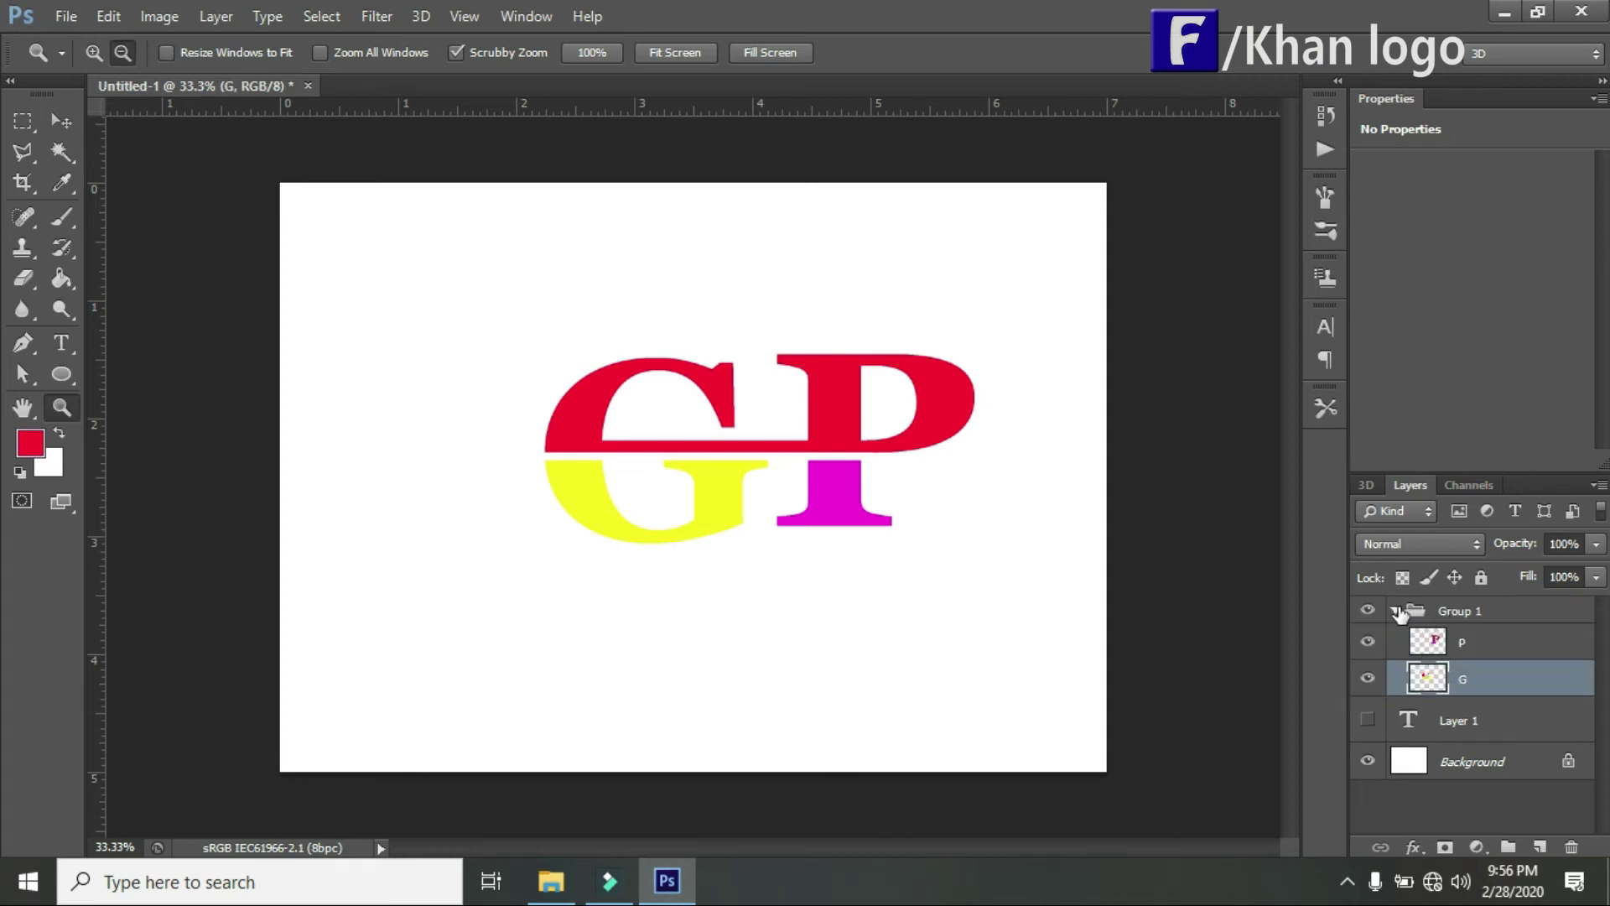
pyautogui.click(1396, 611)
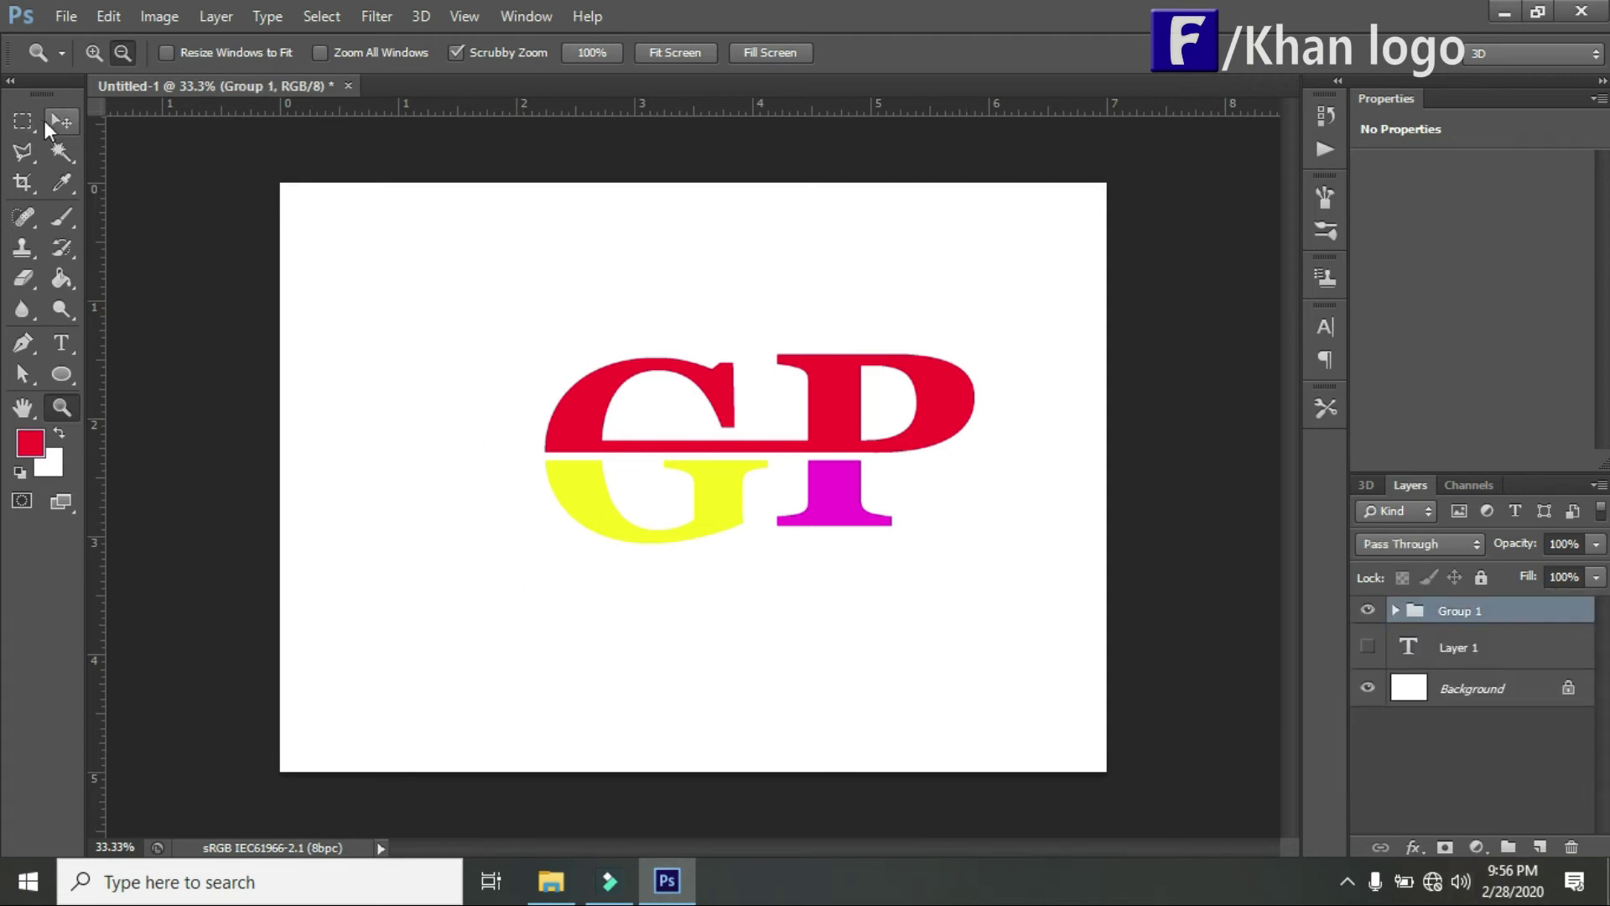
pyautogui.click(50, 124)
pyautogui.moveTo(847, 437); pyautogui.dragTo(794, 467)
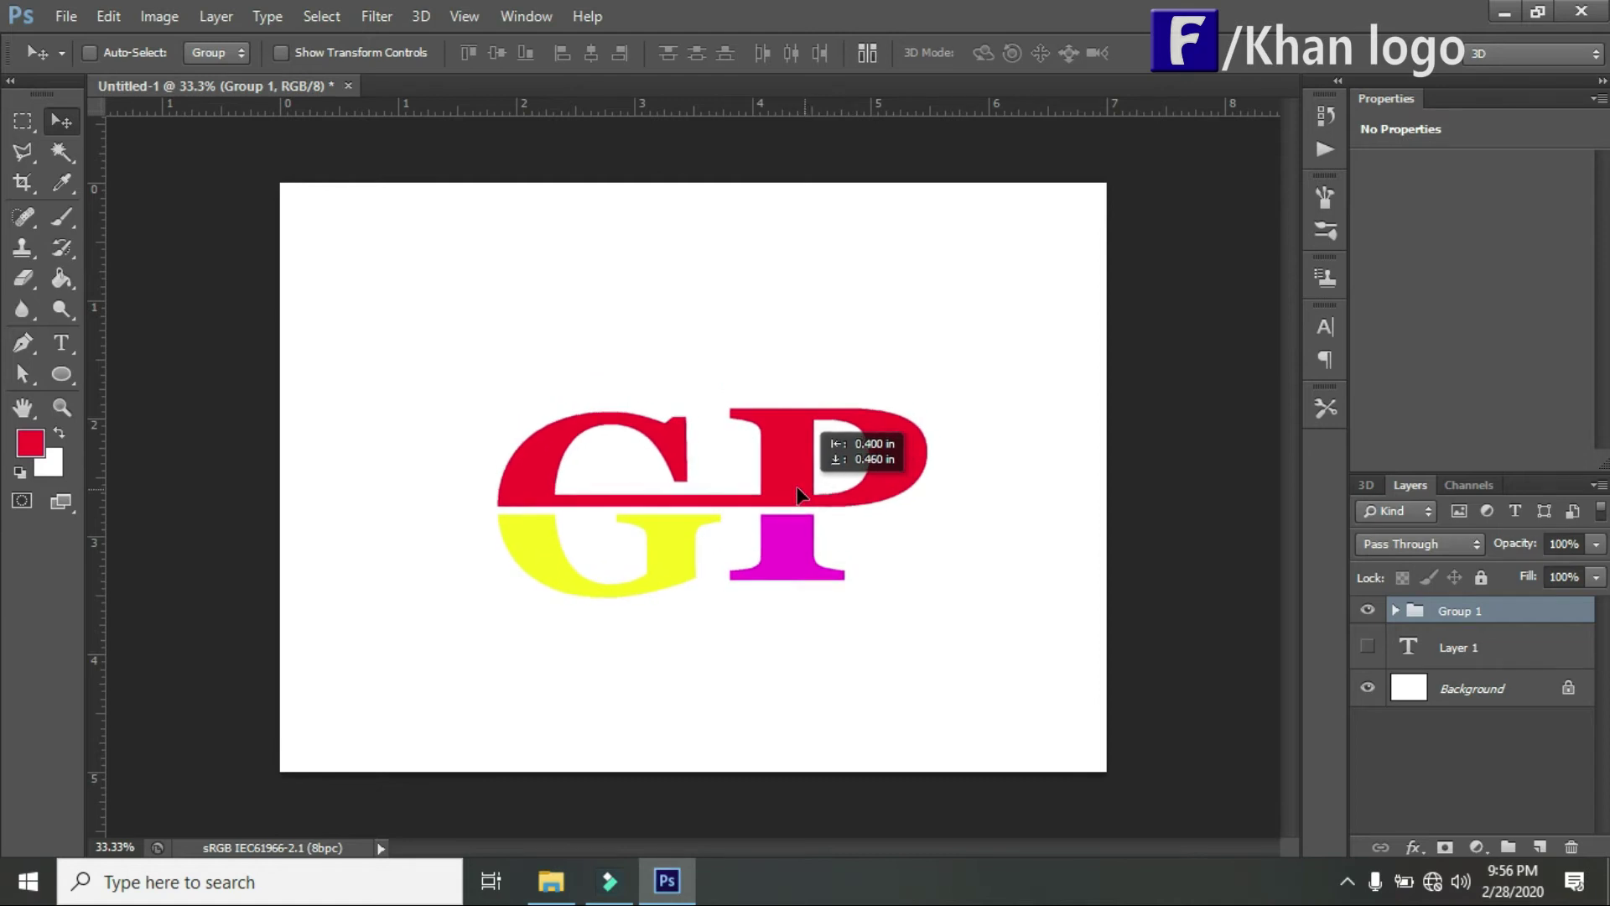
# Type the name line in 30 pt bold below the GP monogram.
pyautogui.click(62, 354)
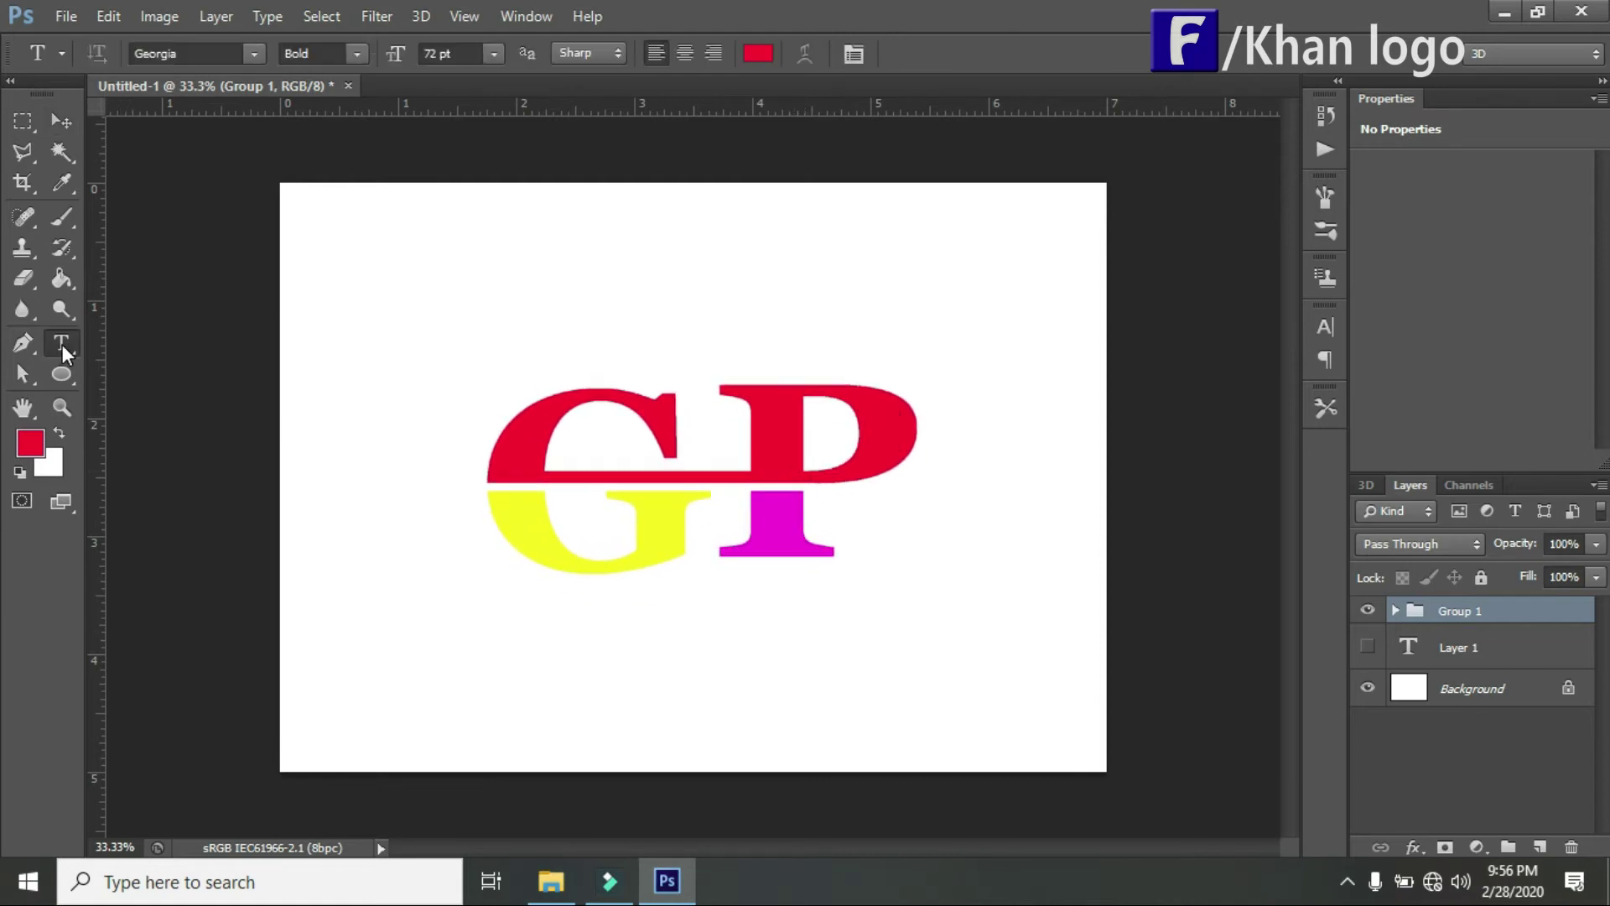
pyautogui.click(493, 52)
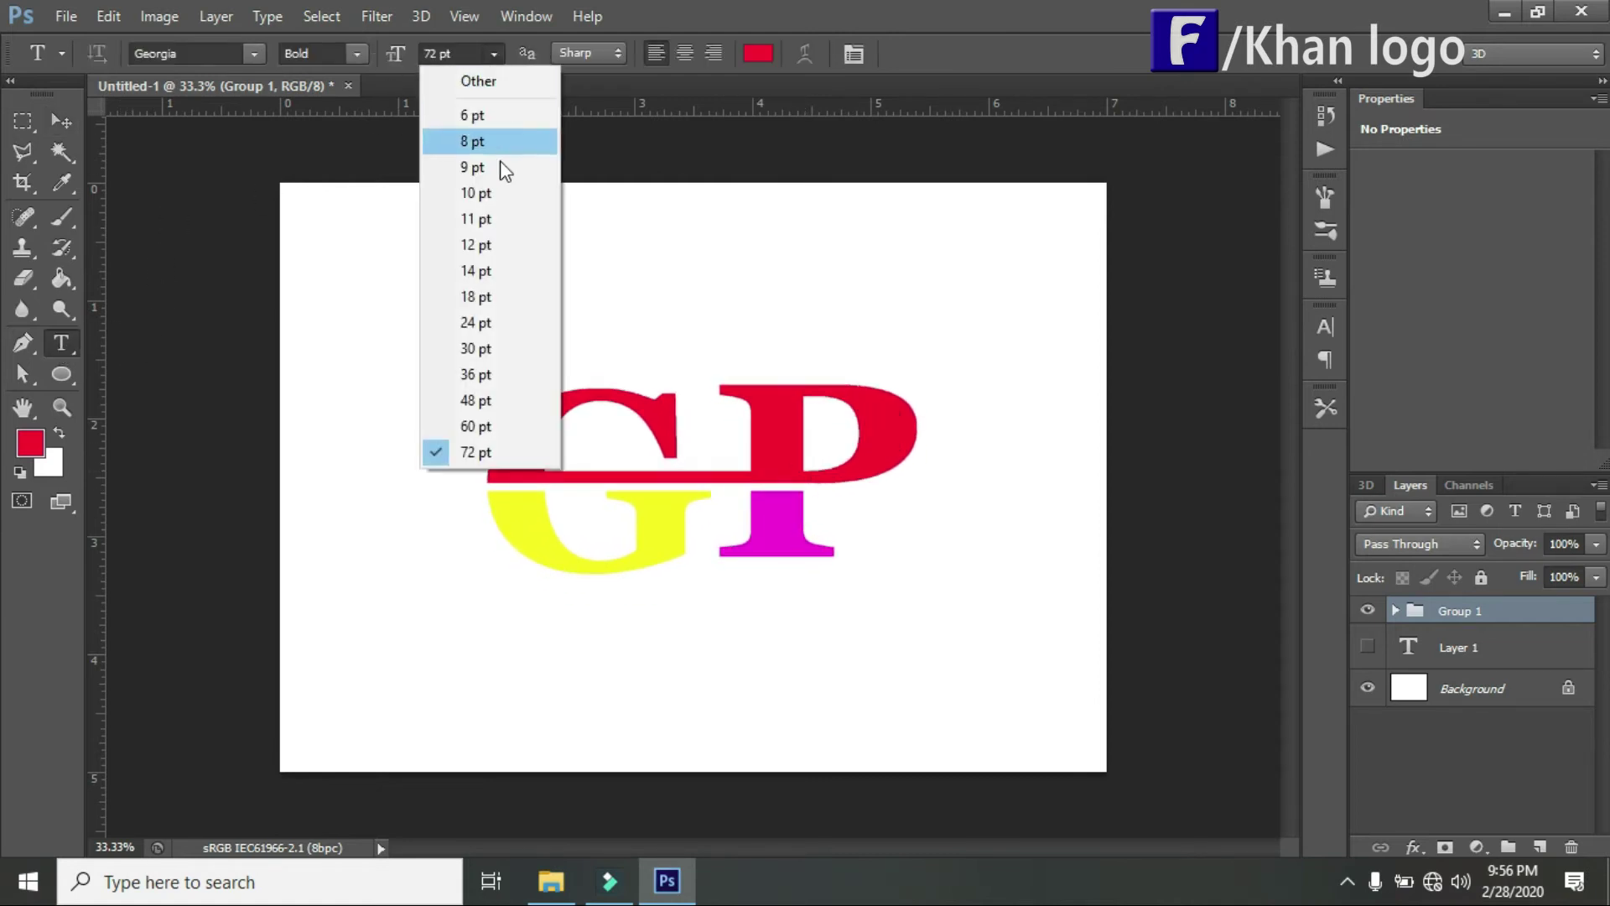
pyautogui.click(491, 298)
pyautogui.click(543, 609)
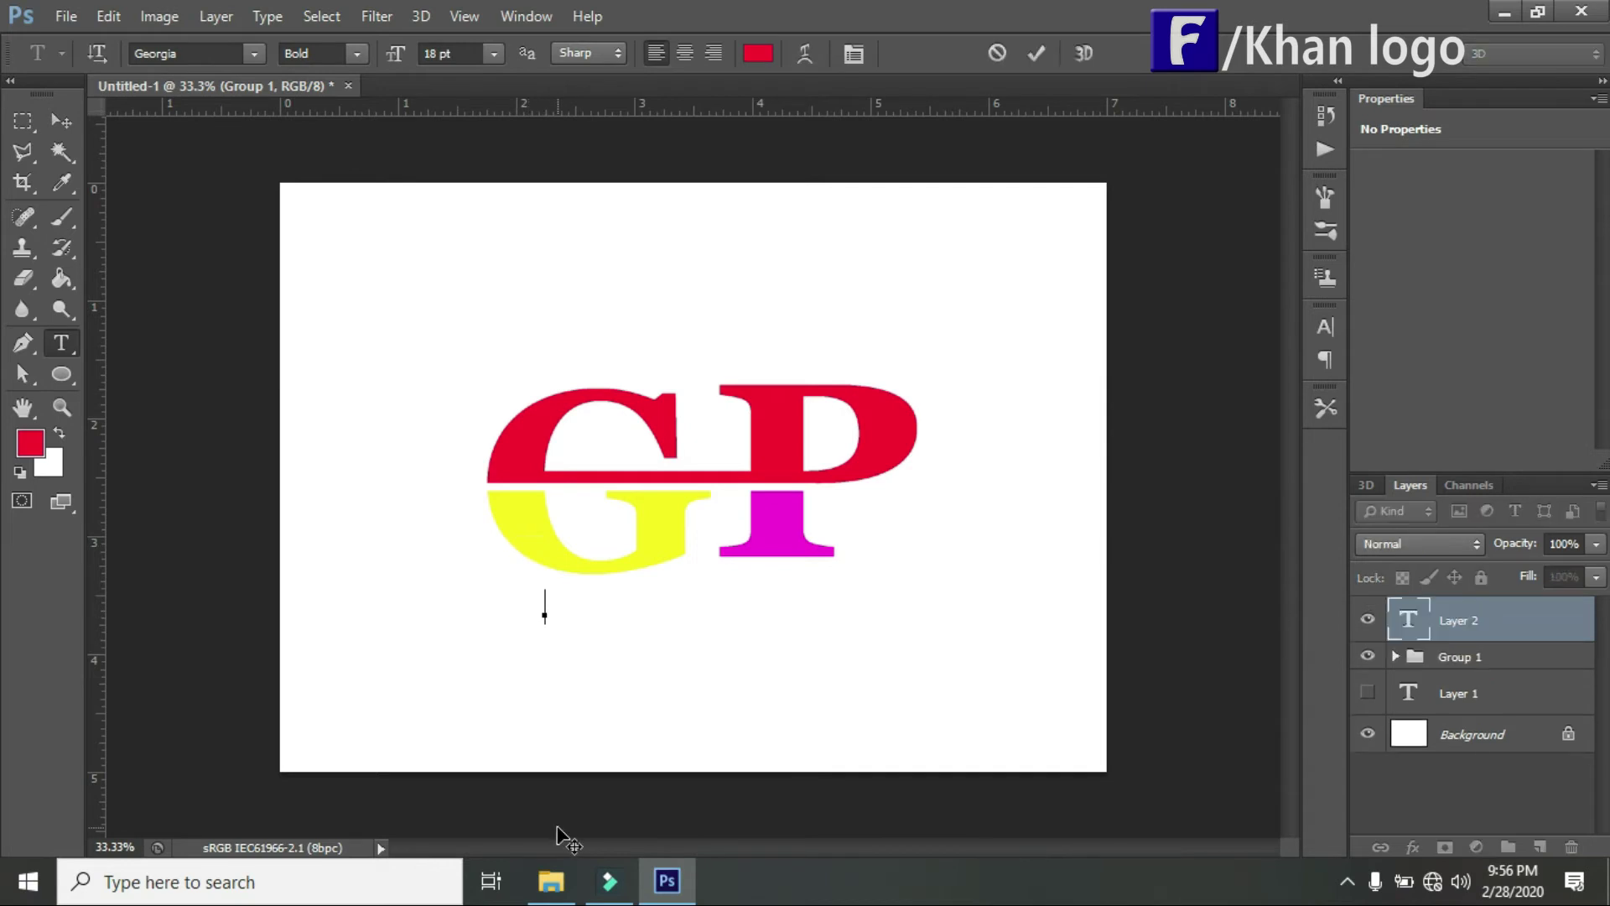
pyautogui.click(495, 53)
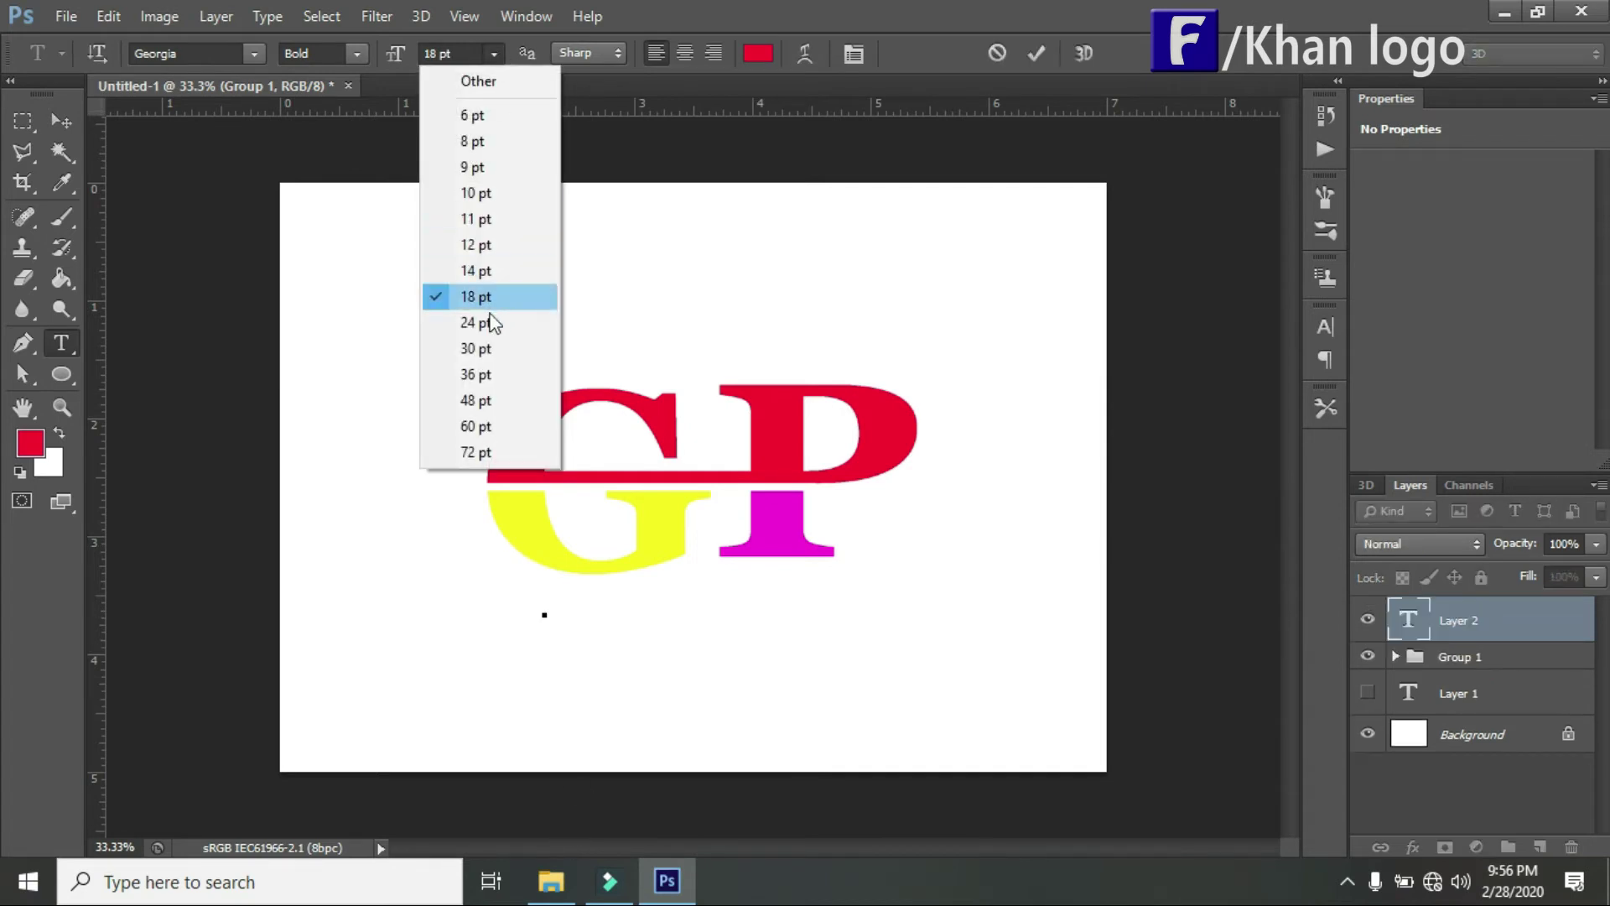
pyautogui.click(485, 347)
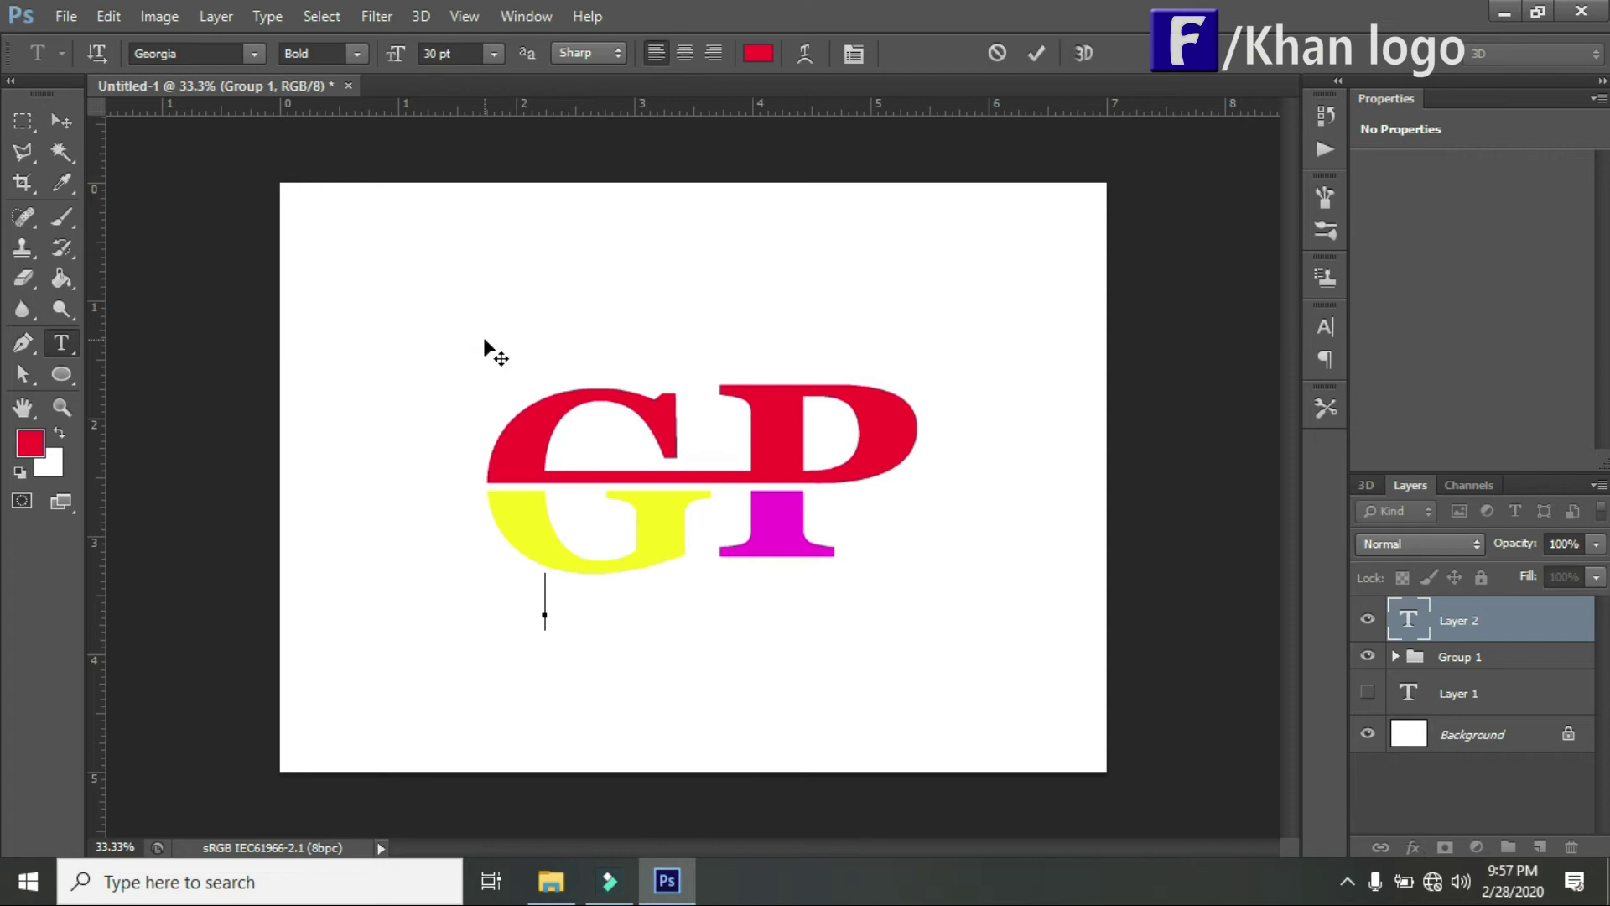
pyautogui.write('GILLI')
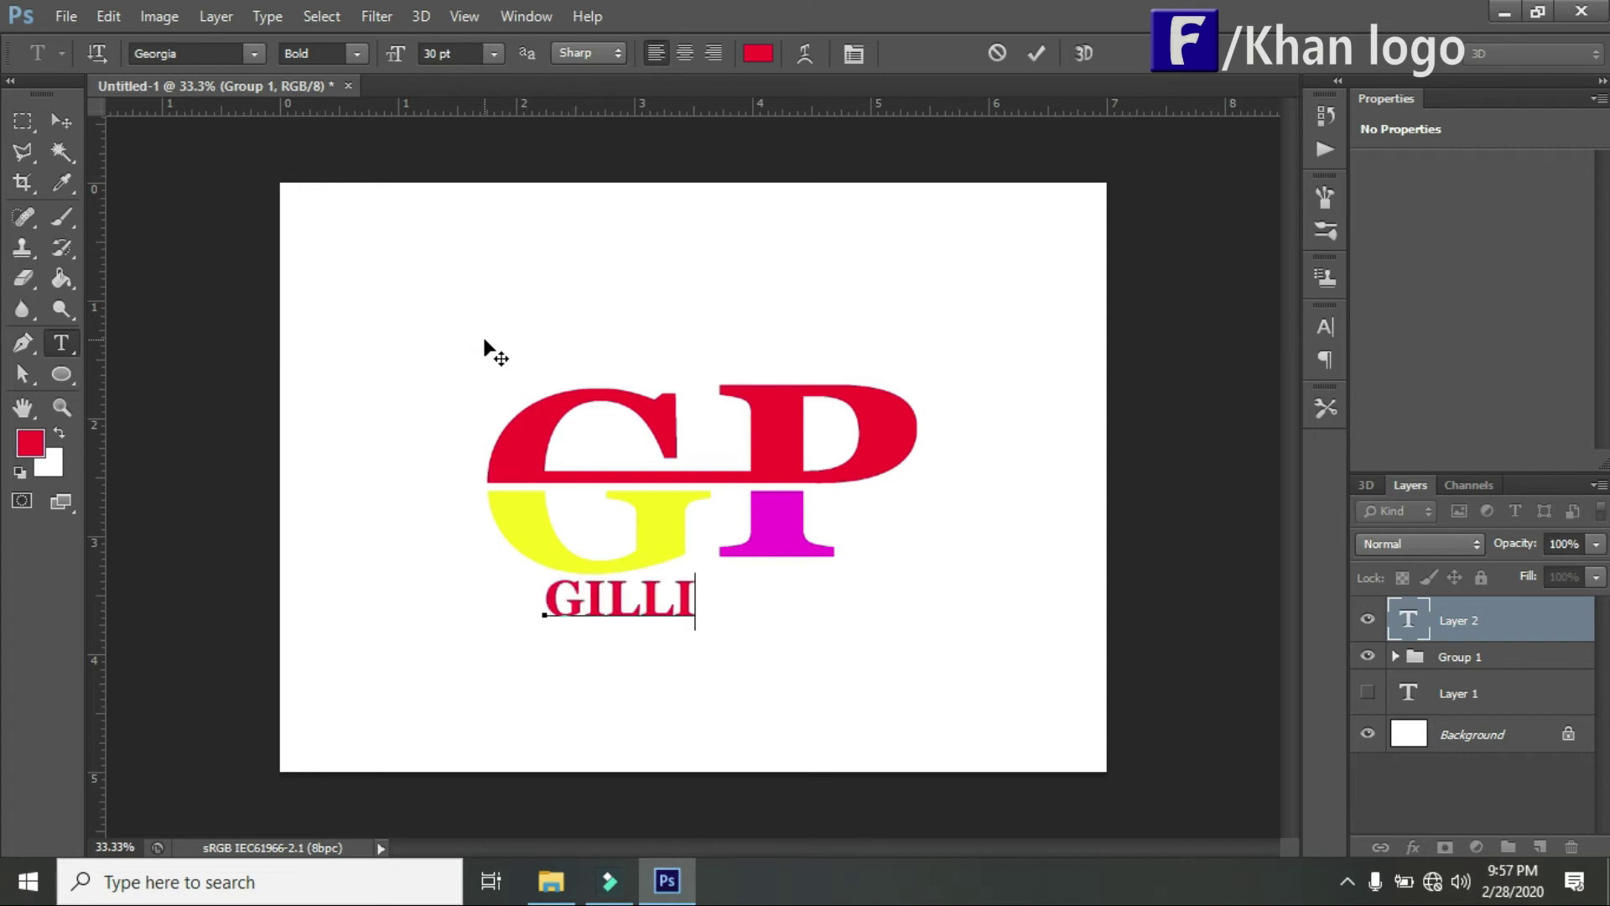
pyautogui.write('AN PERKINS')
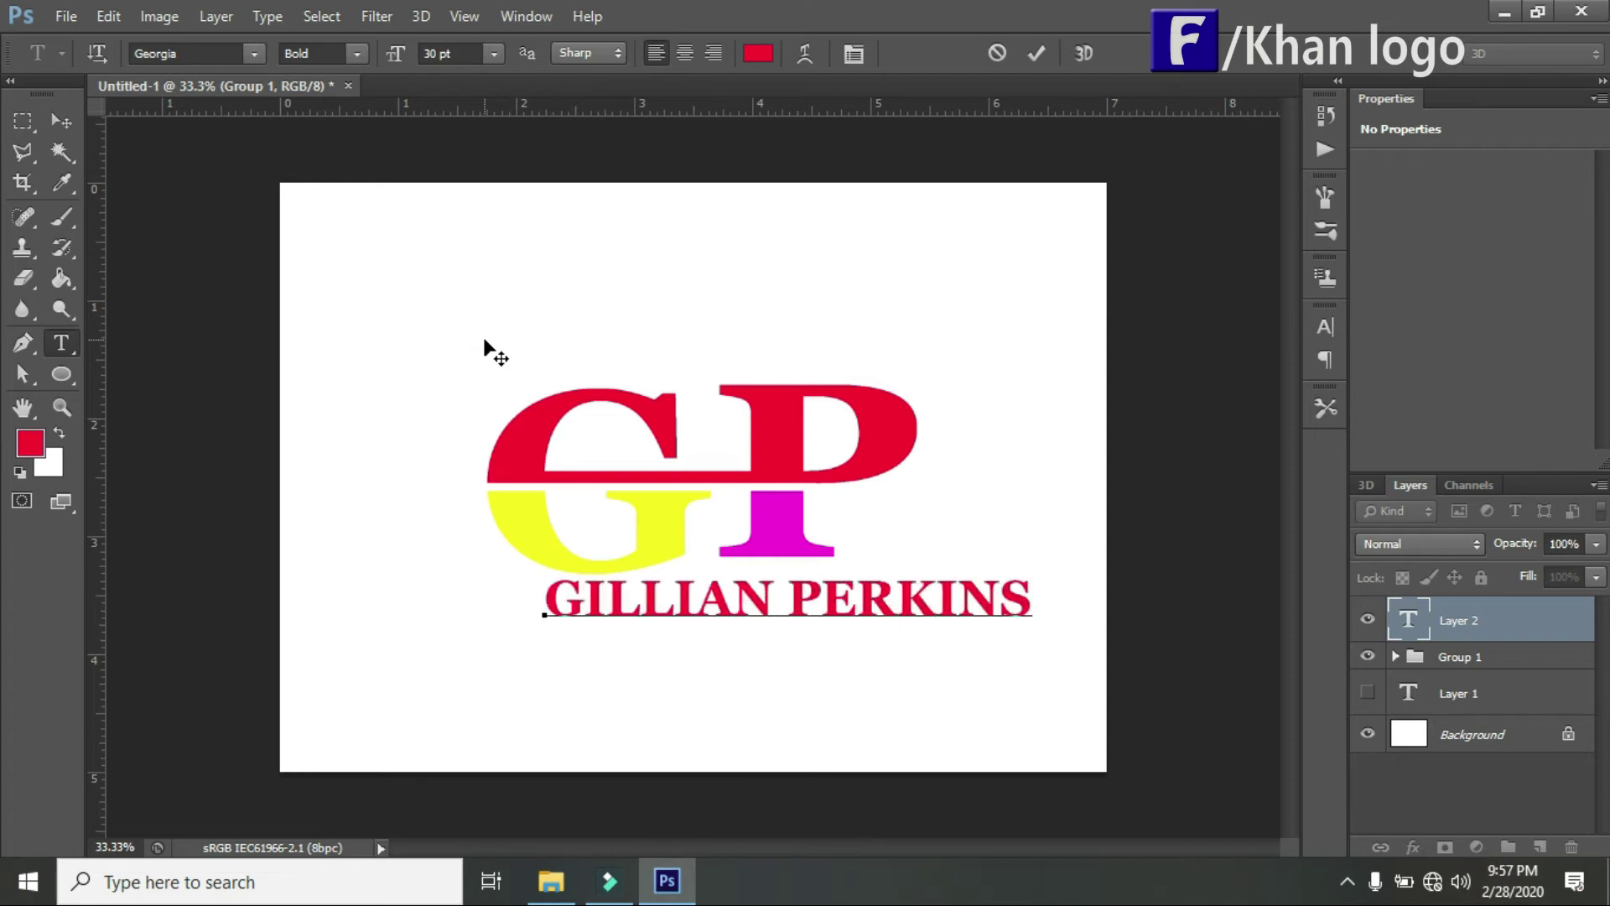
# Centre the name line under the monogram and begin narrowing its width.
pyautogui.click(61, 127)
pyautogui.moveTo(735, 614); pyautogui.dragTo(676, 644)
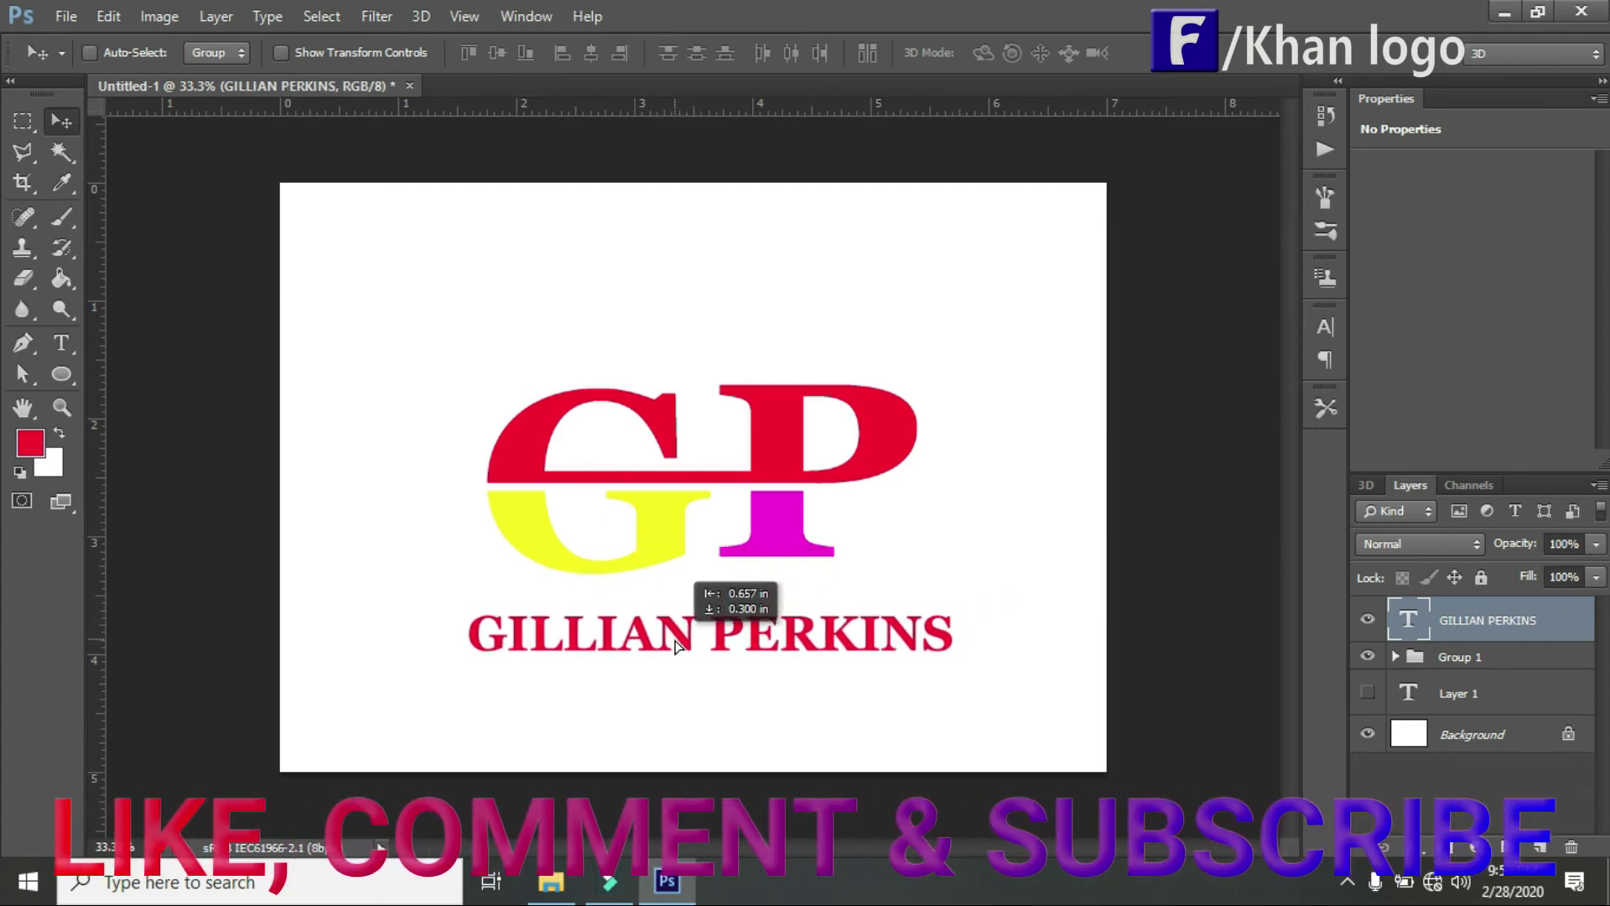
pyautogui.hotkey('ctrl', 't')
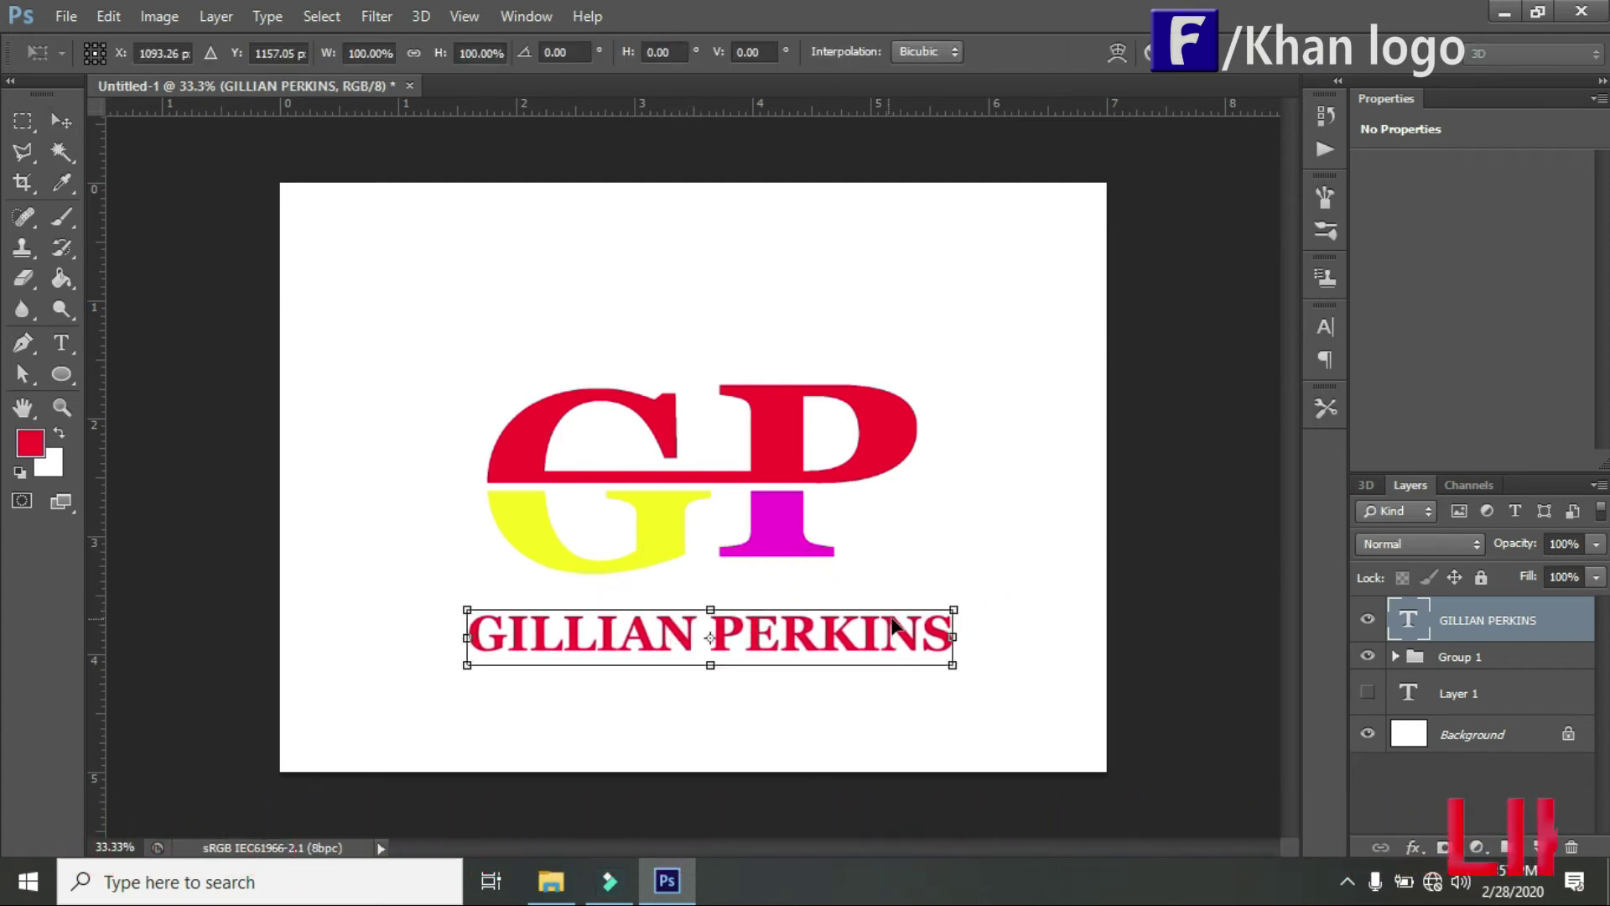
pyautogui.moveTo(953, 638); pyautogui.dragTo(824, 643)
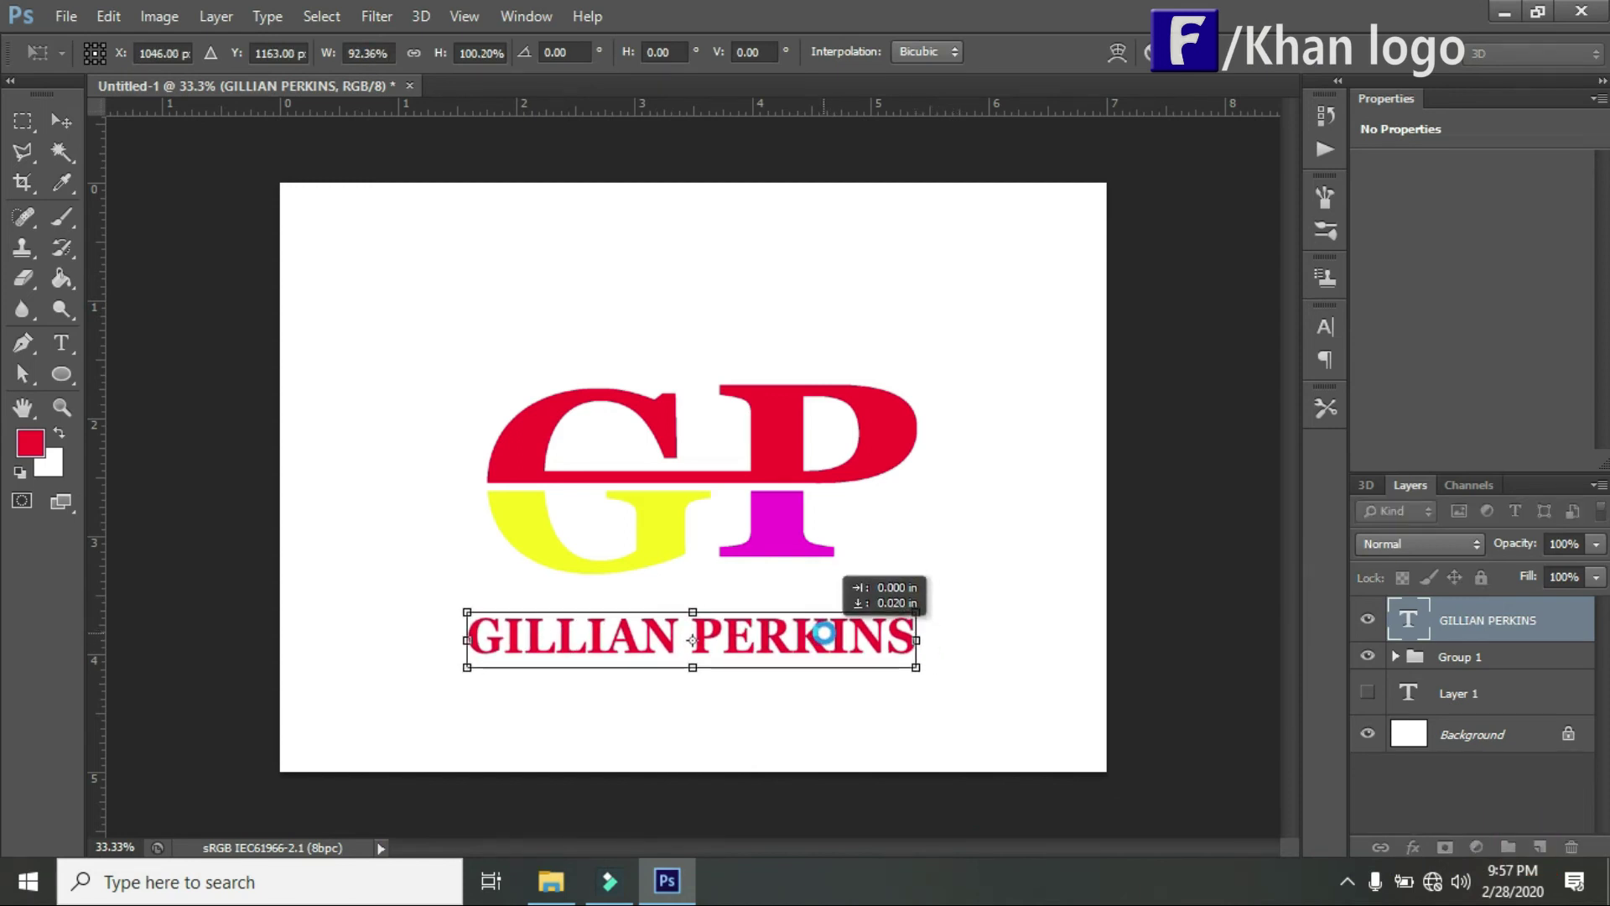
# Apply the ~92% width change and select the whole name line for editing.
pyautogui.click(68, 125)
pyautogui.click(688, 347)
pyautogui.click(62, 343)
pyautogui.rightClick(61, 343)
pyautogui.click(143, 332)
pyautogui.click(915, 639)
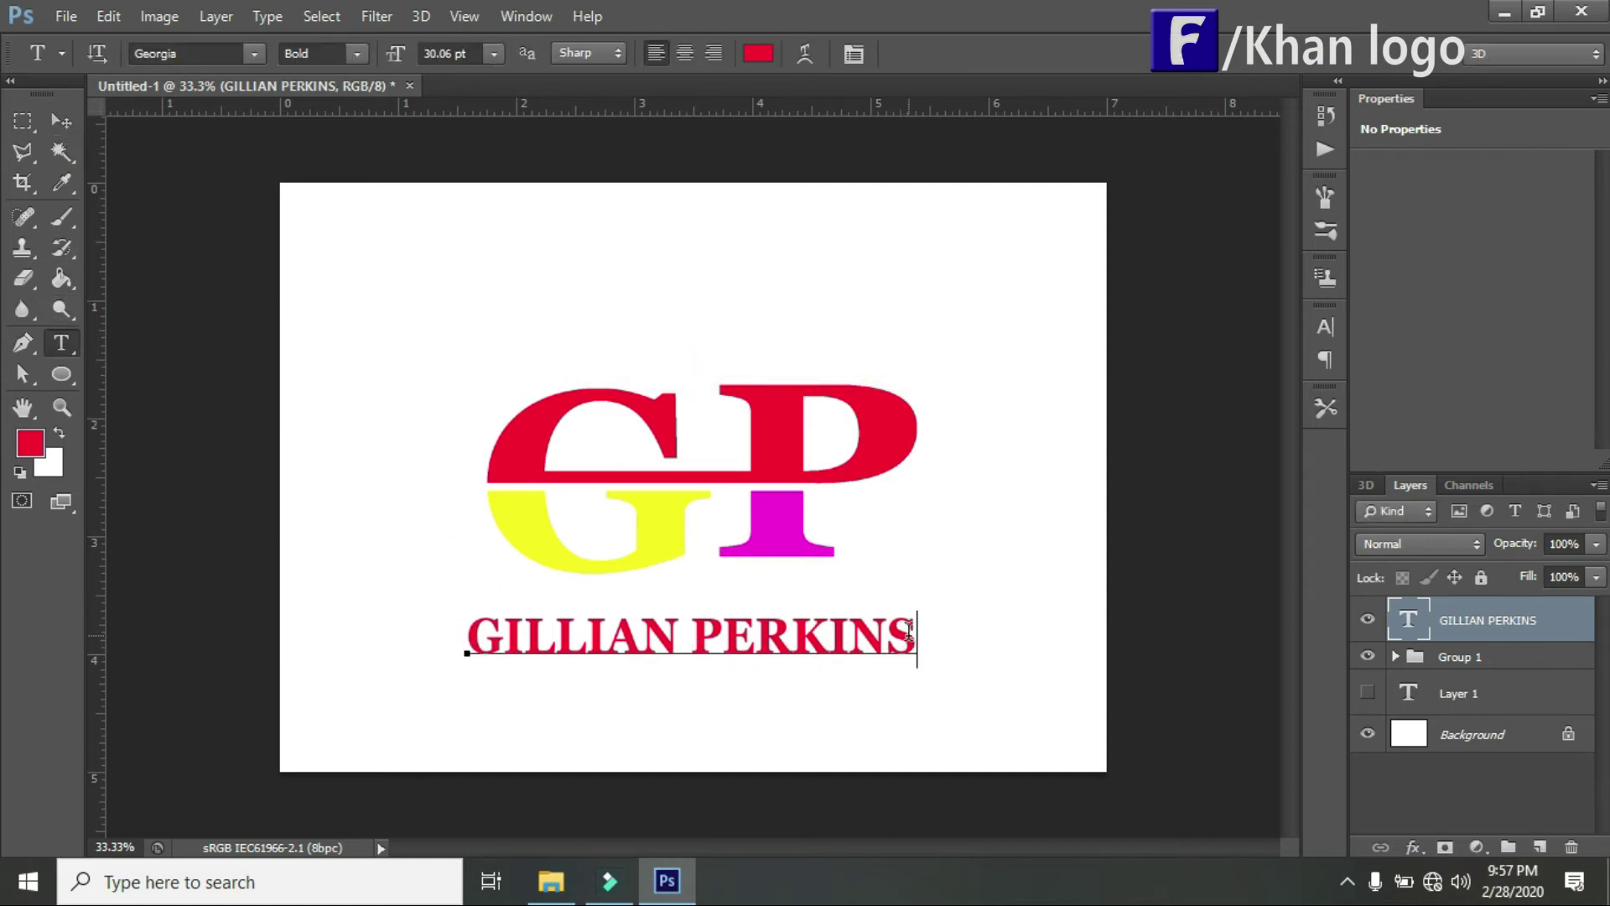
pyautogui.moveTo(917, 639); pyautogui.dragTo(410, 619)
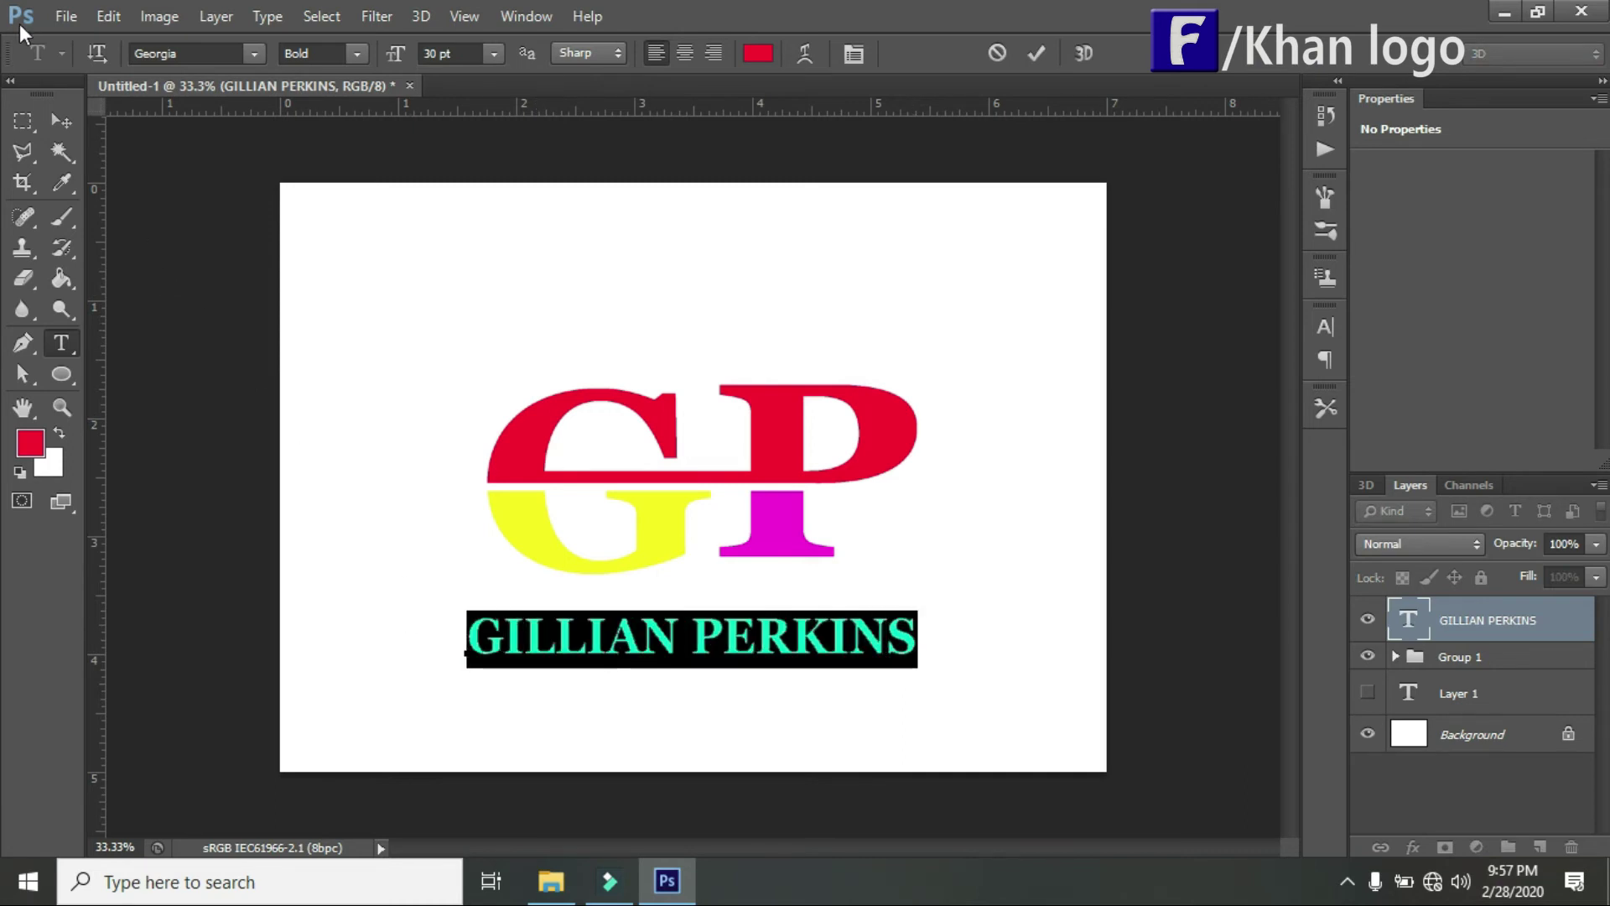
# Recolour the name text bright cyan #0bf3f6 and commit it.
pyautogui.click(39, 450)
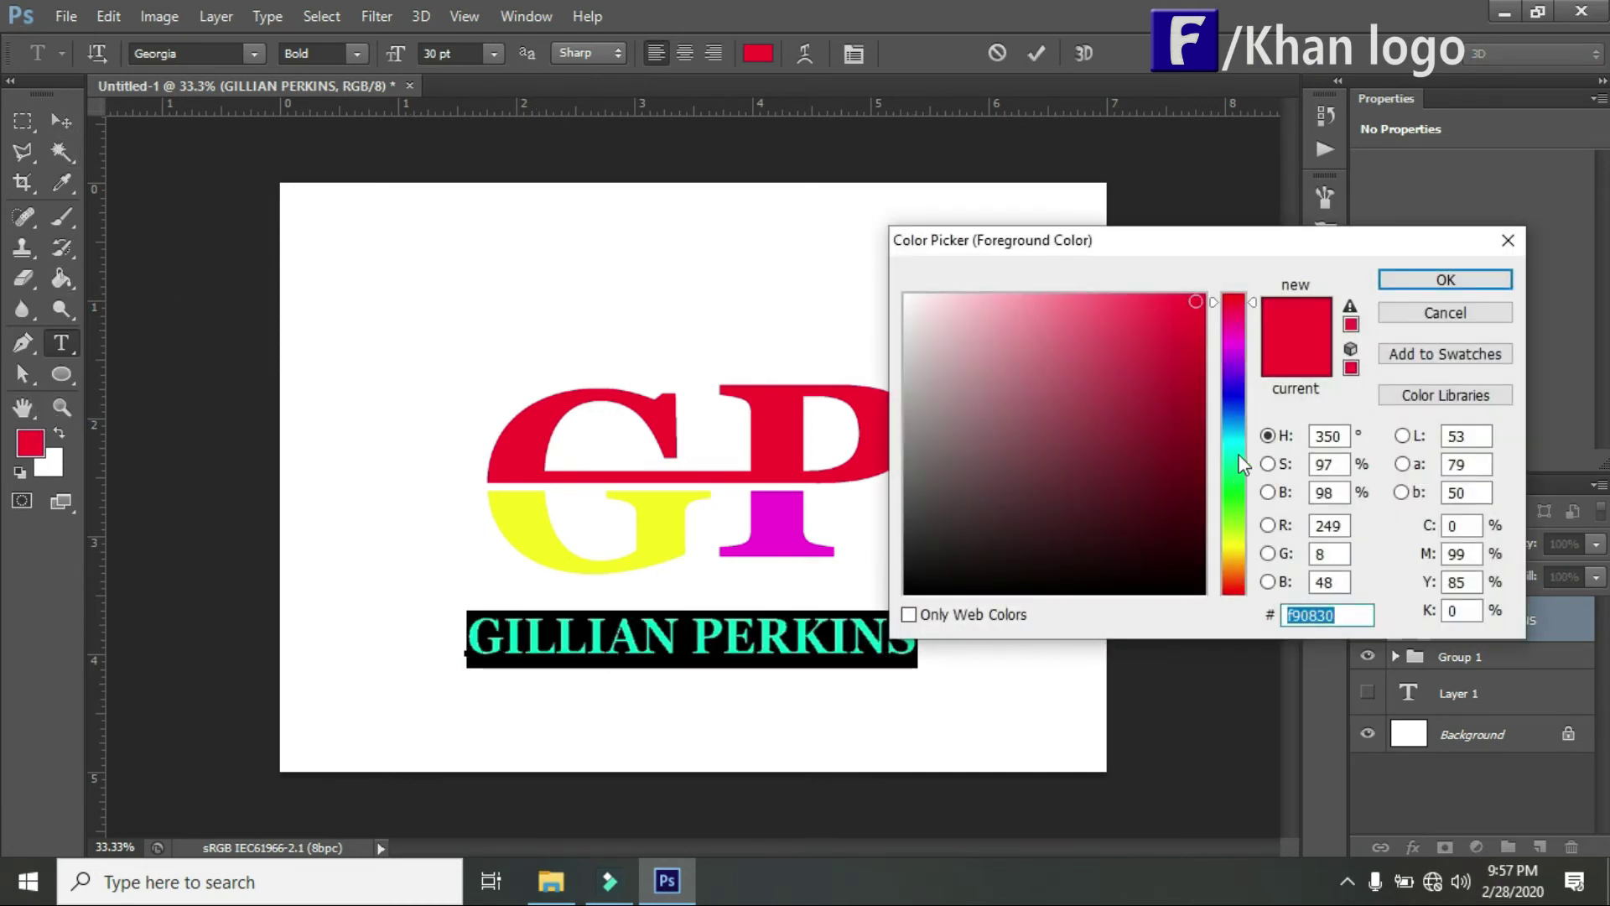
pyautogui.click(1237, 448)
pyautogui.click(1235, 453)
pyautogui.click(1155, 301)
pyautogui.moveTo(1158, 301); pyautogui.dragTo(1192, 305)
pyautogui.moveTo(1252, 452); pyautogui.dragTo(1253, 444)
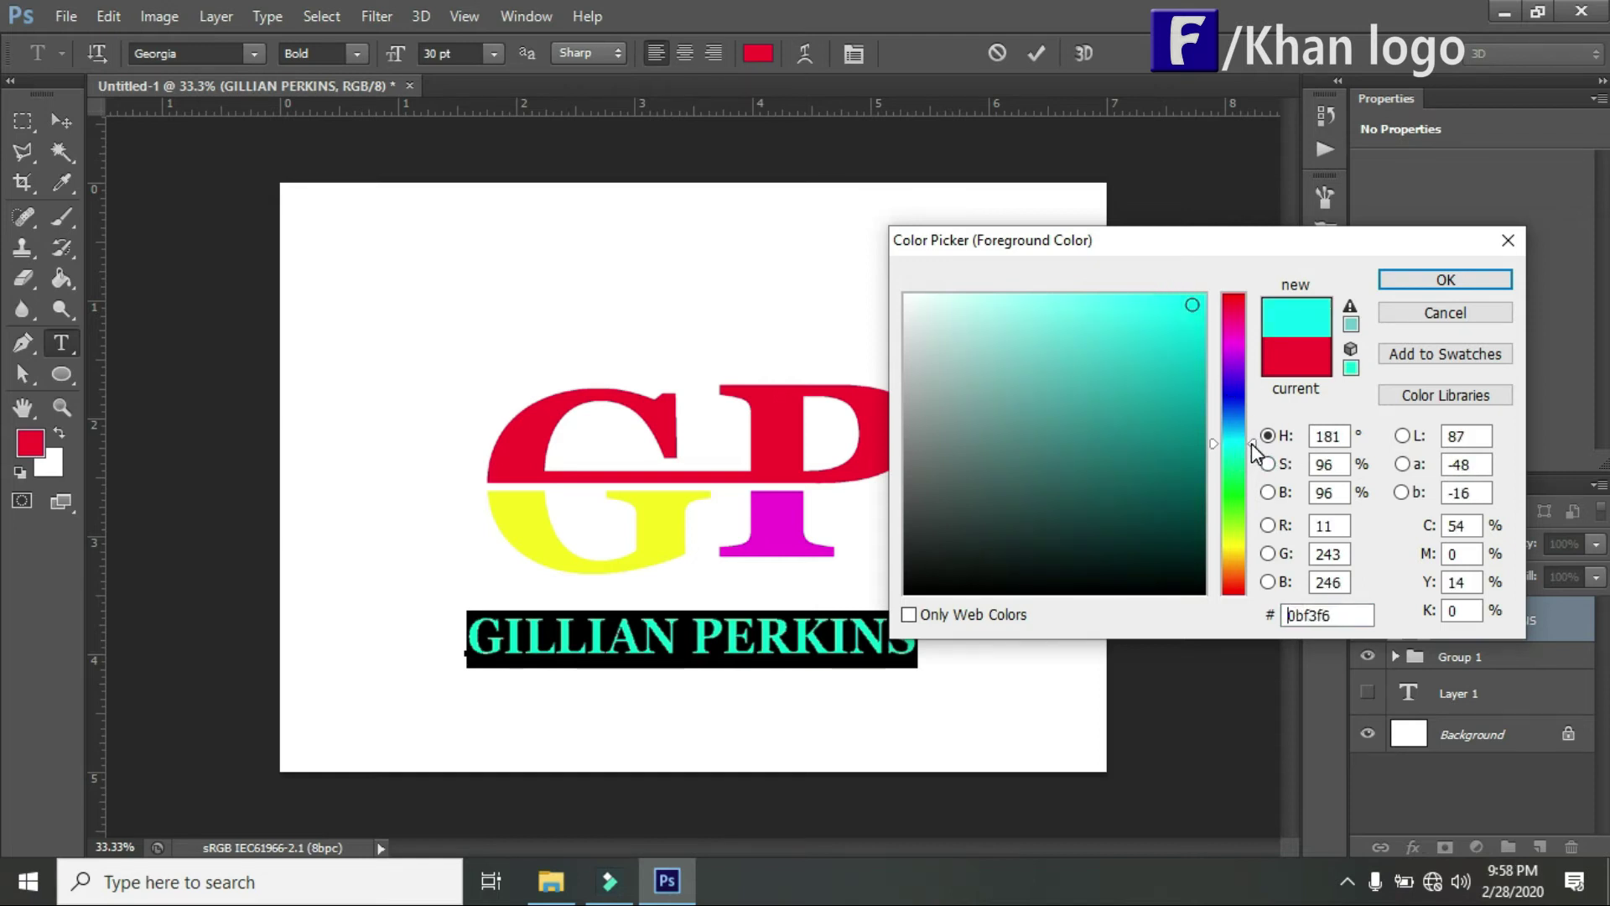
pyautogui.click(1424, 281)
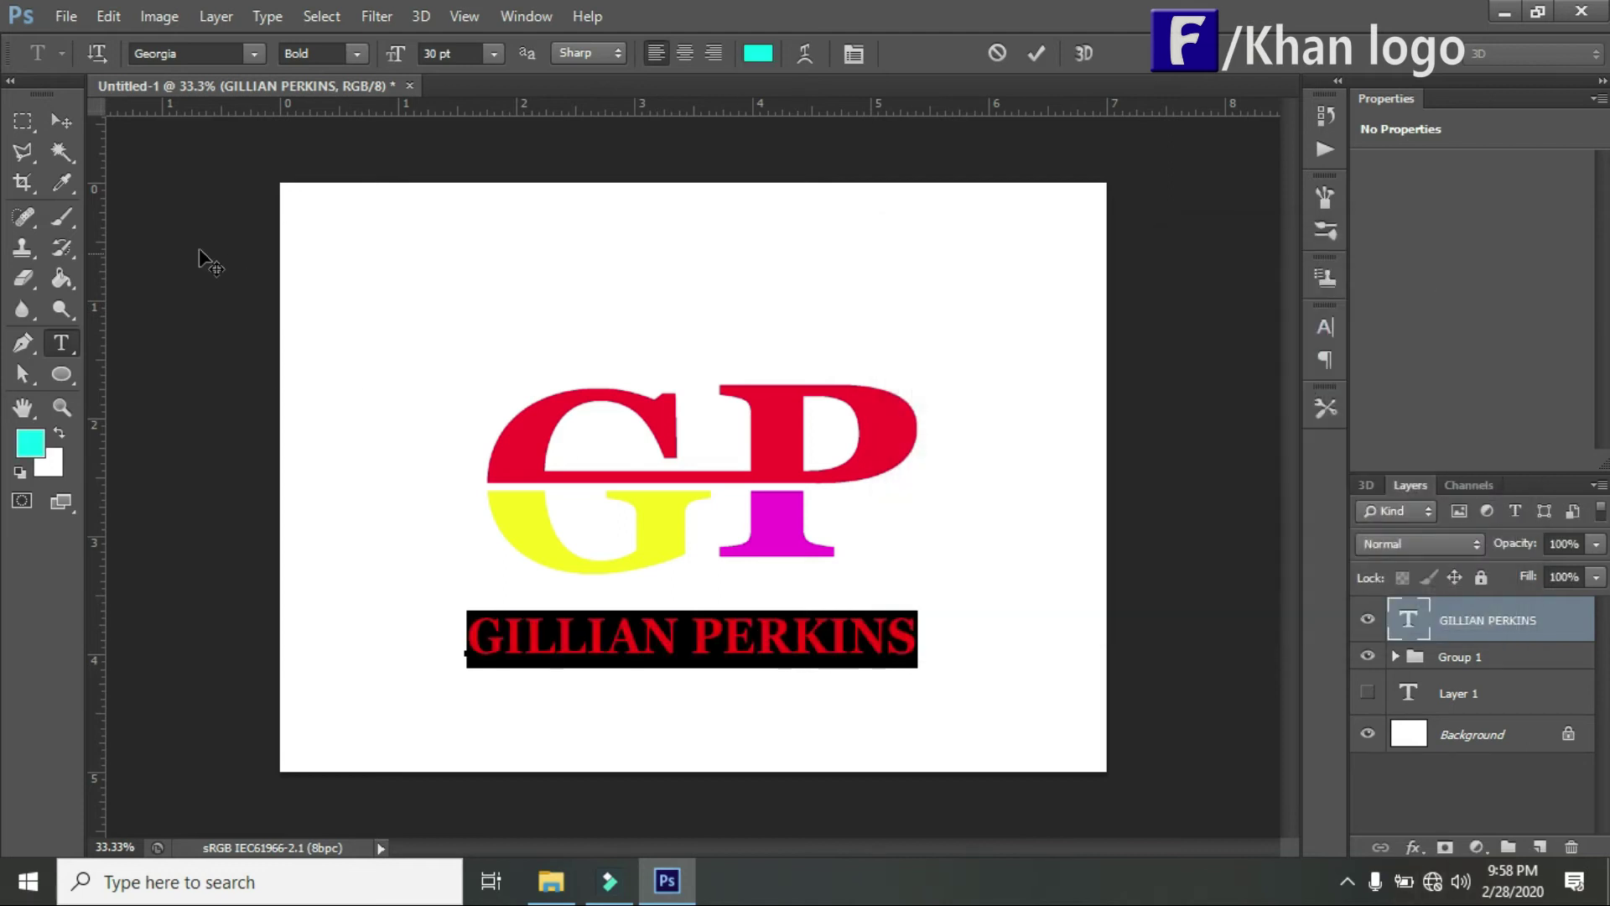
pyautogui.hotkey('ctrl', 'Return')
# Type 'YOUTUBE/KHANLOGO.COM' at 14 pt on a new line under the name.
pyautogui.press('v')
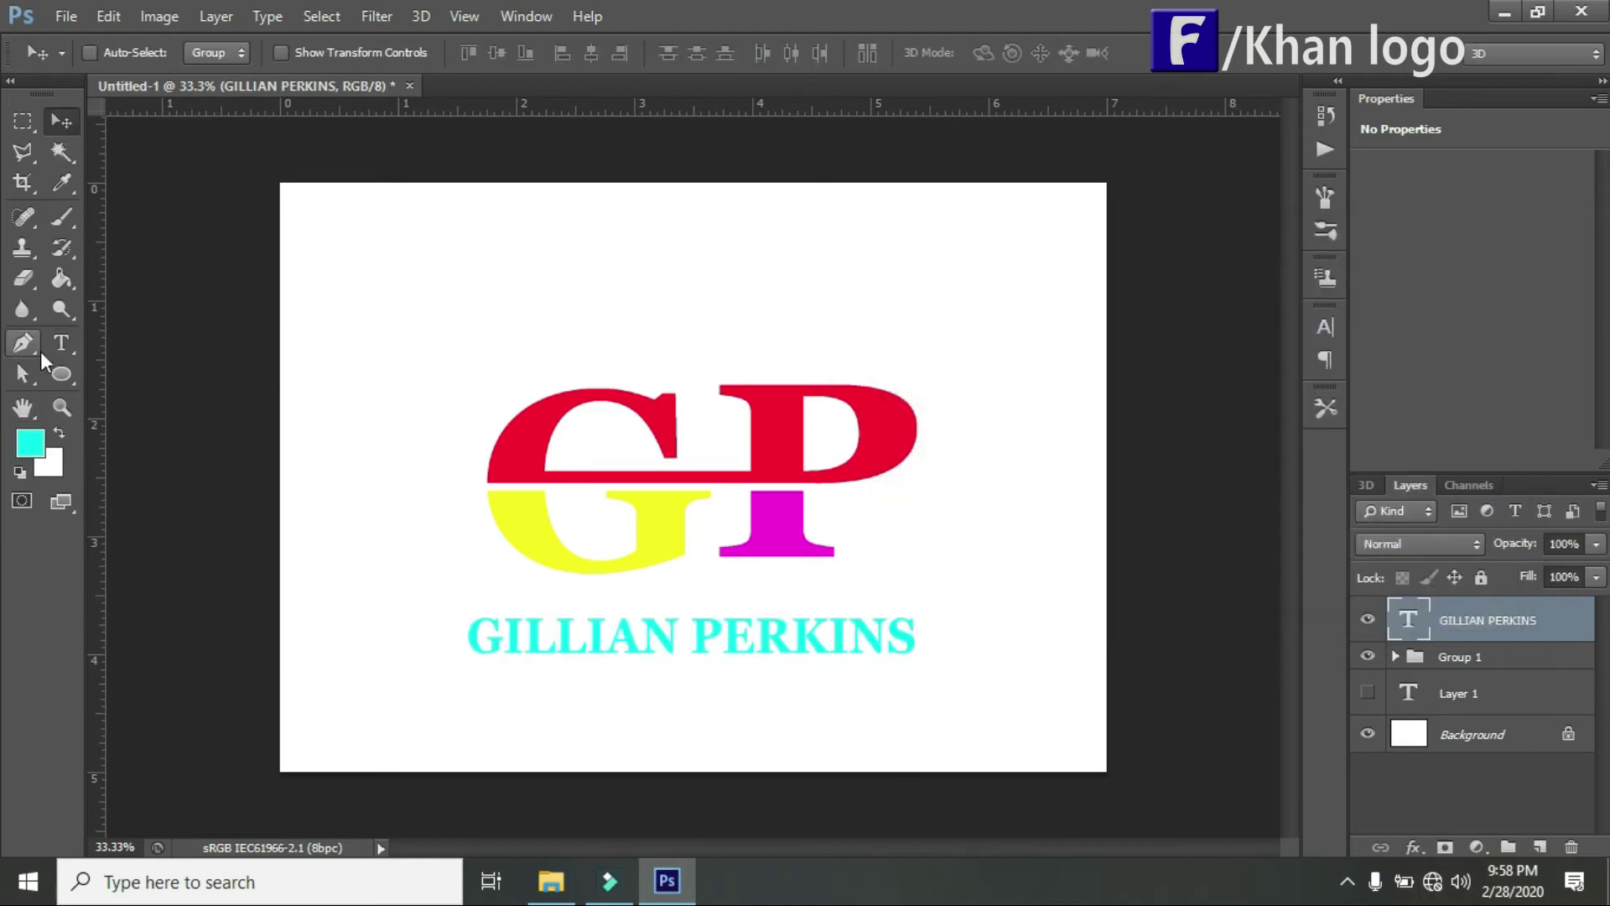
pyautogui.click(60, 344)
pyautogui.click(534, 694)
pyautogui.click(494, 52)
pyautogui.click(476, 271)
pyautogui.write('YOUTUBE/KHANL')
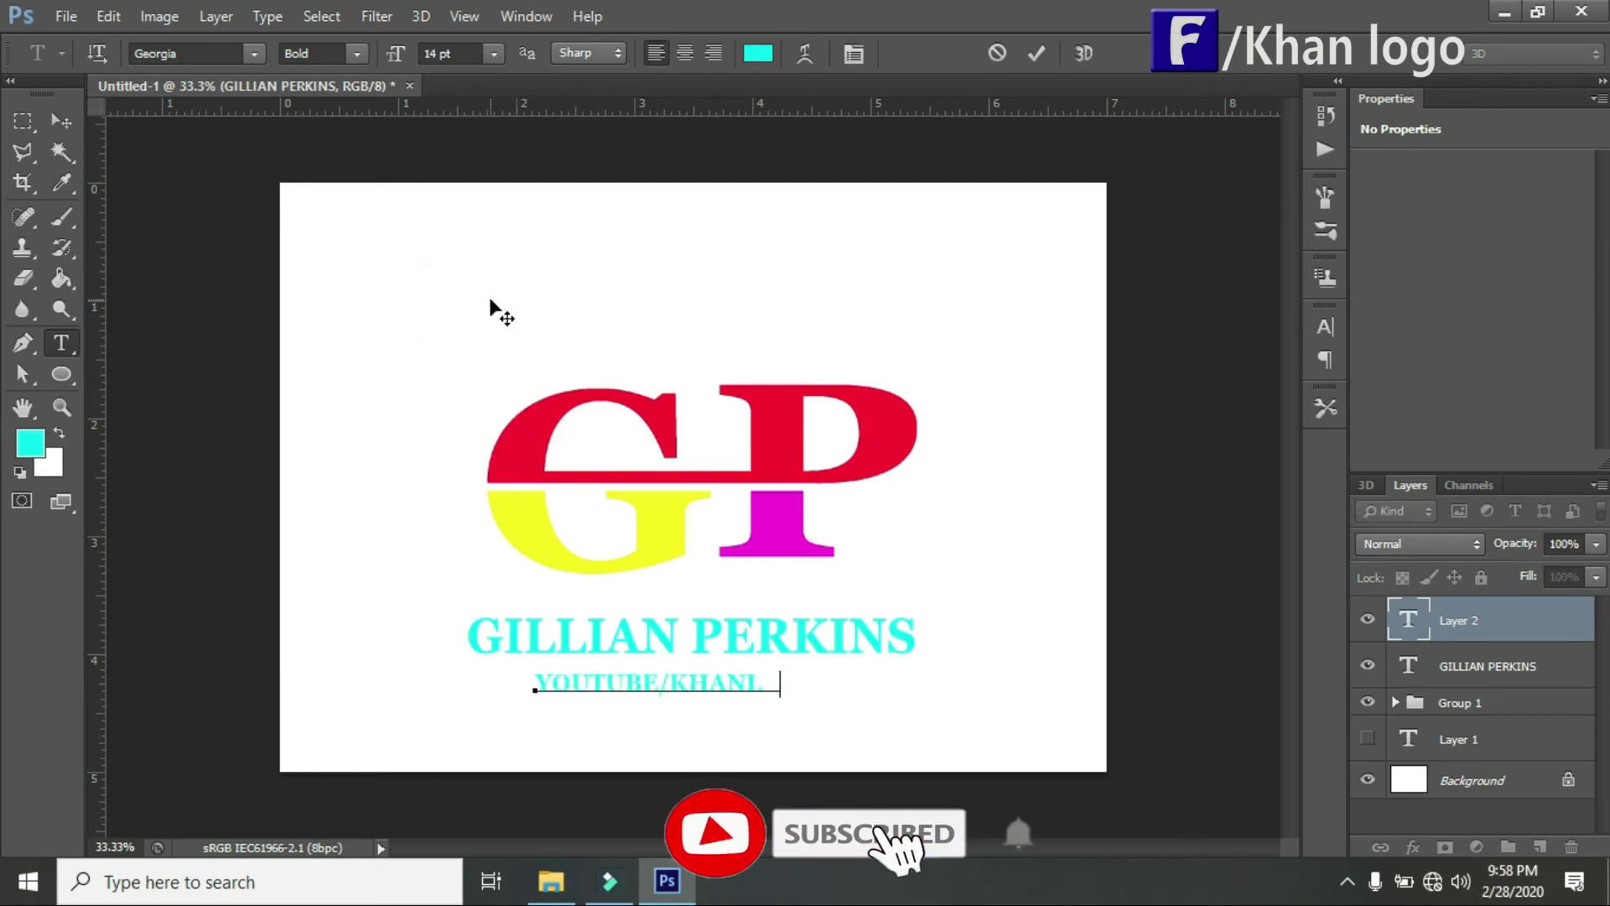
pyautogui.write('OGO.COM')
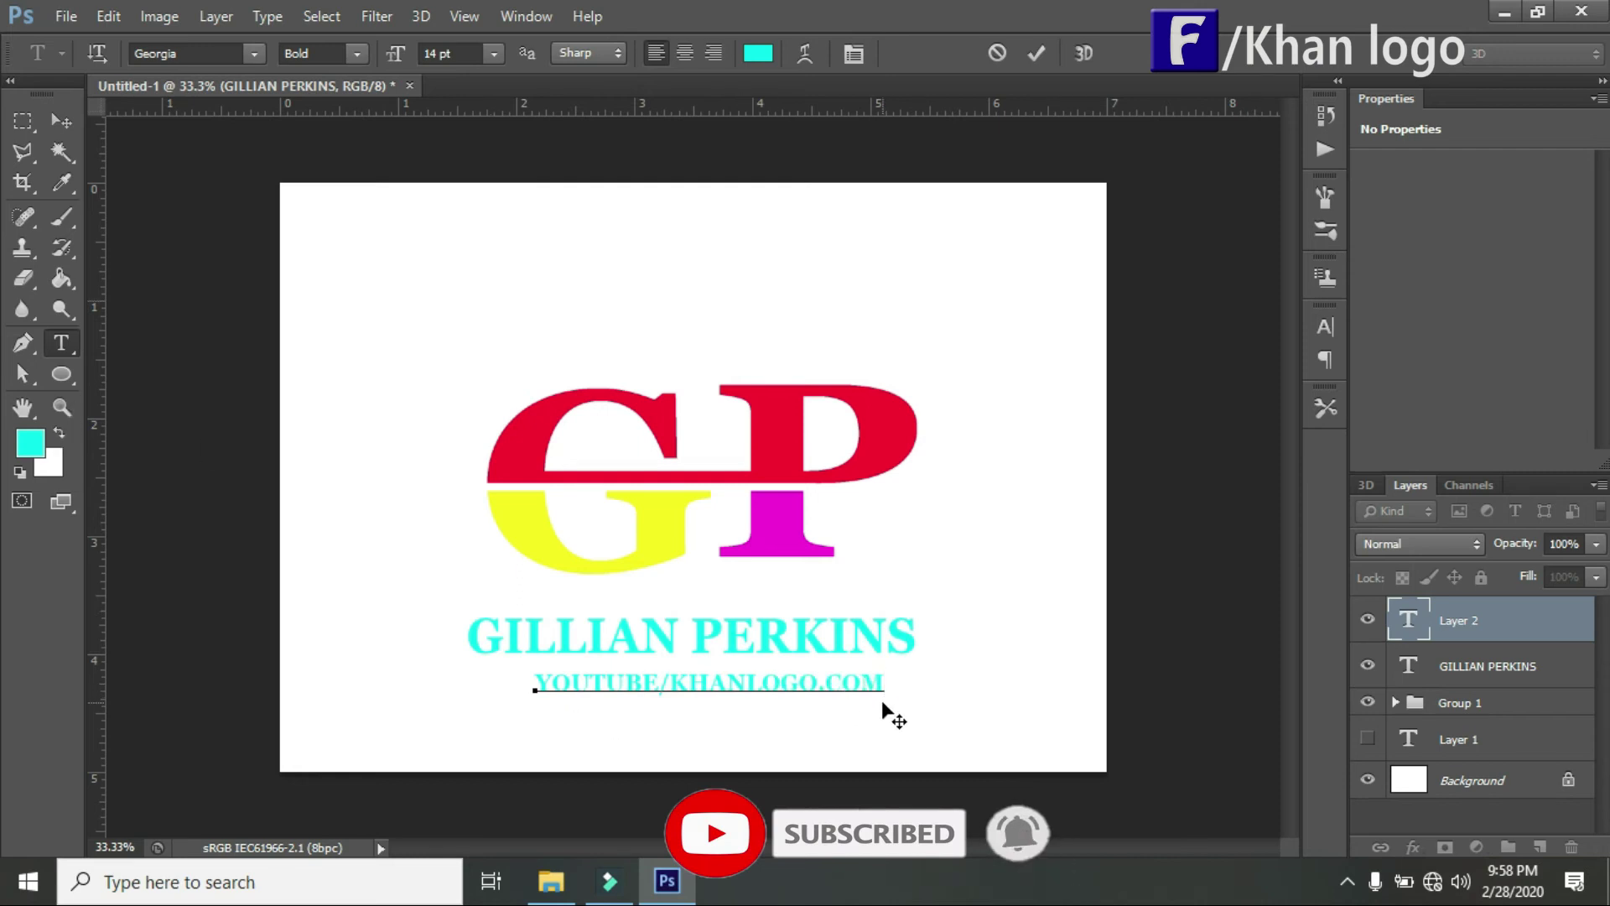
# Colour the whole URL line yellow and commit the text.
pyautogui.moveTo(886, 682); pyautogui.dragTo(418, 657)
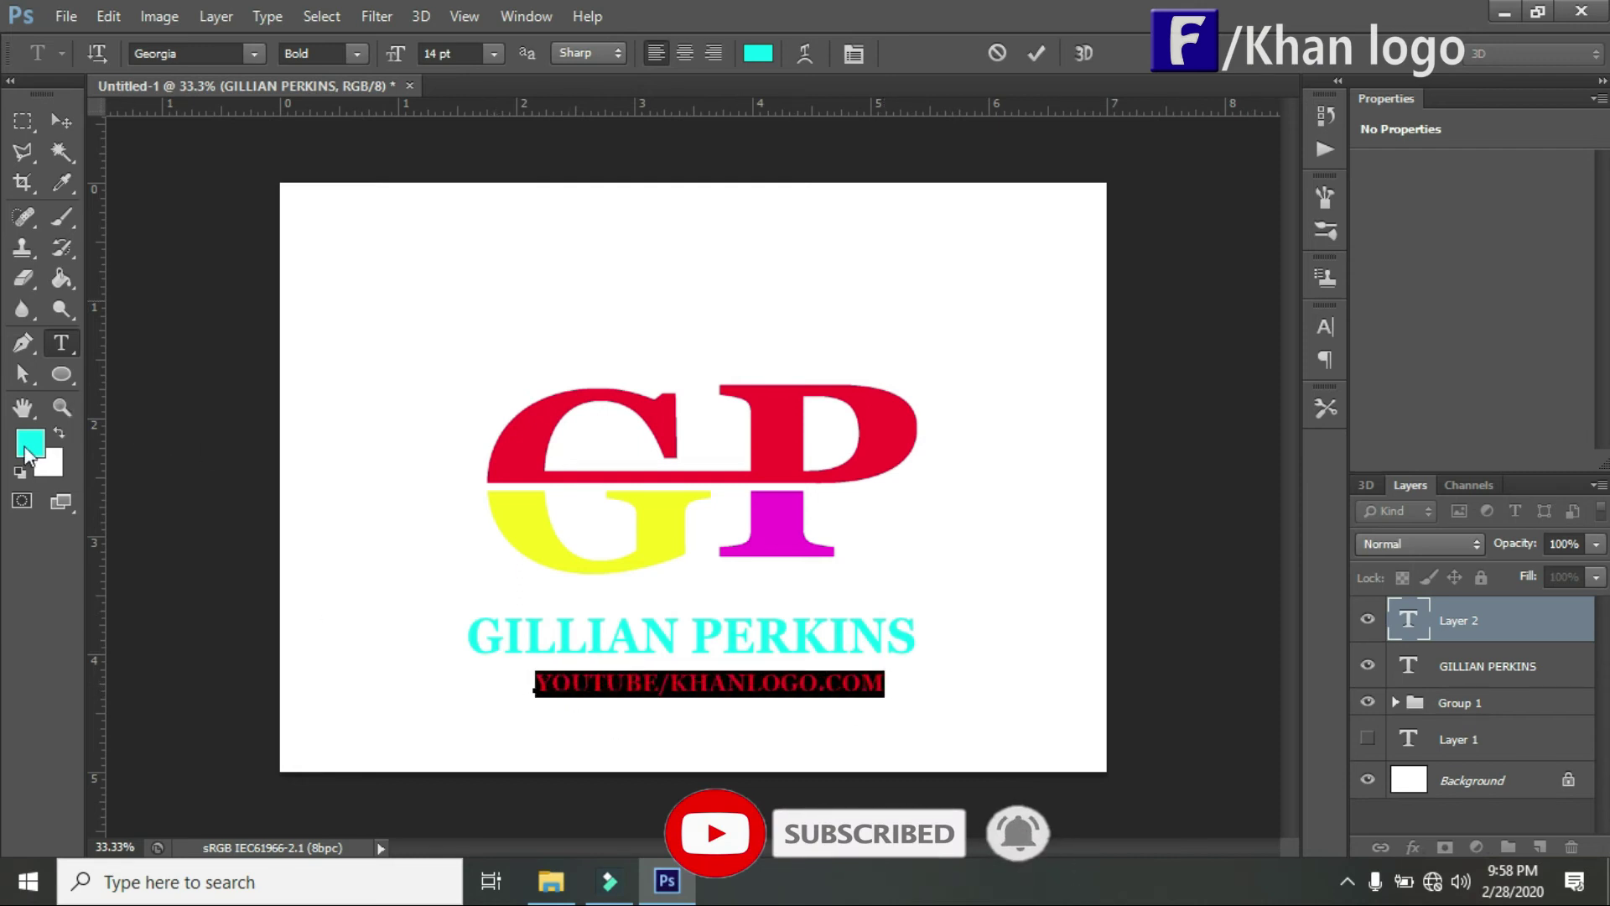
pyautogui.click(26, 451)
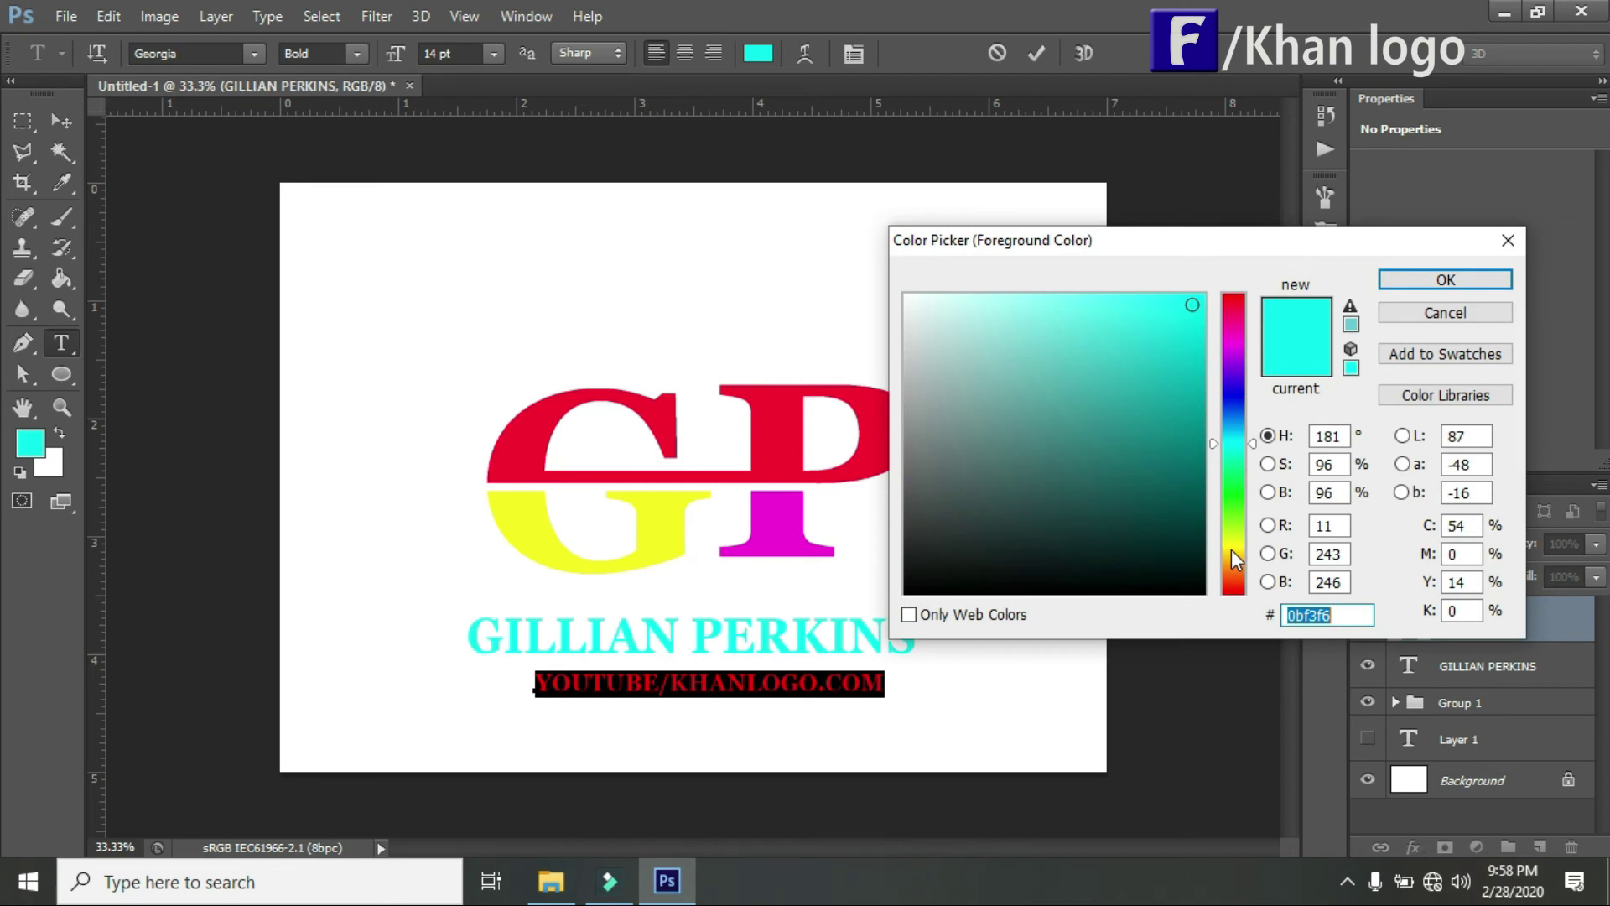
pyautogui.click(1235, 550)
pyautogui.click(1180, 304)
pyautogui.click(1424, 281)
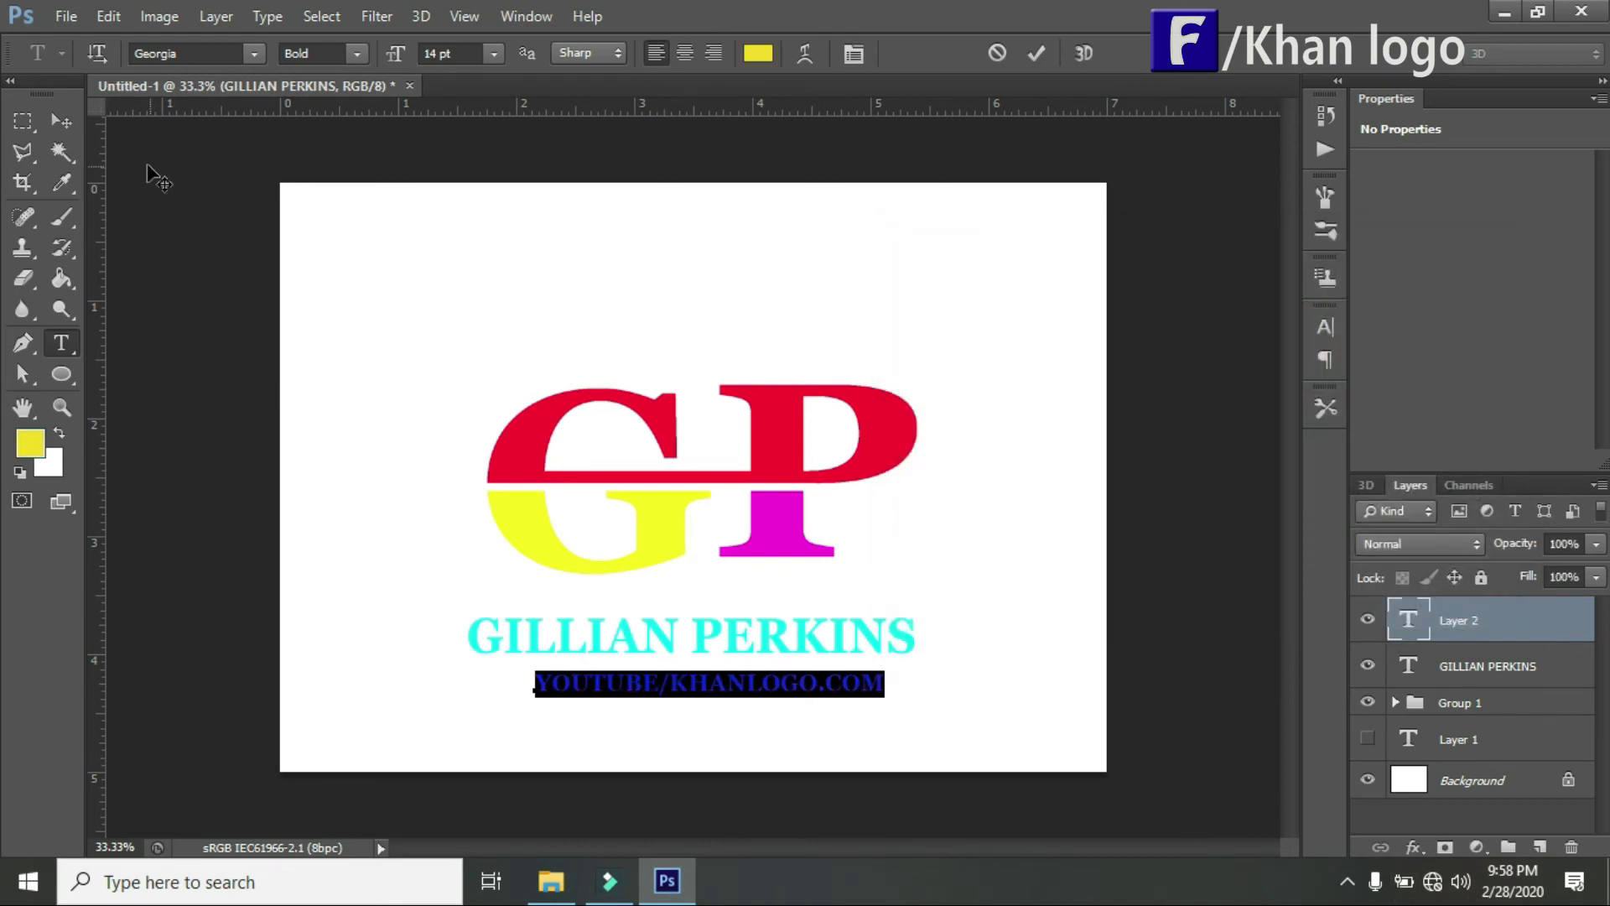
pyautogui.click(61, 121)
# Nudge the URL line, widen it to about 122% and shorten it slightly.
pyautogui.moveTo(671, 676); pyautogui.dragTo(661, 677)
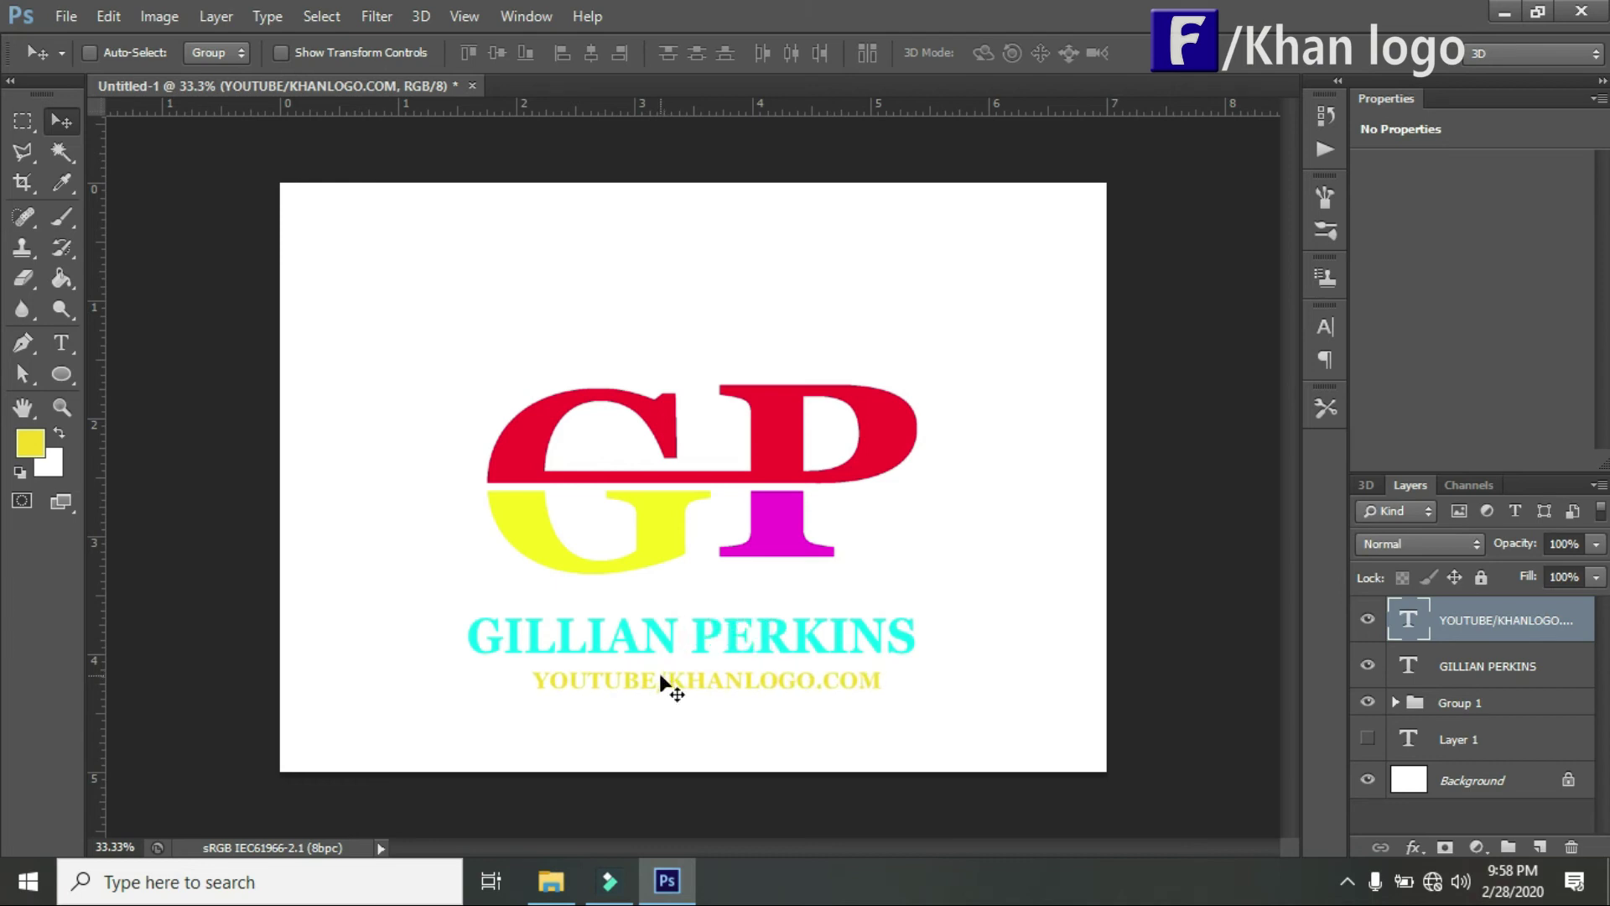
pyautogui.hotkey('ctrl', 't')
pyautogui.moveTo(880, 682); pyautogui.dragTo(914, 682)
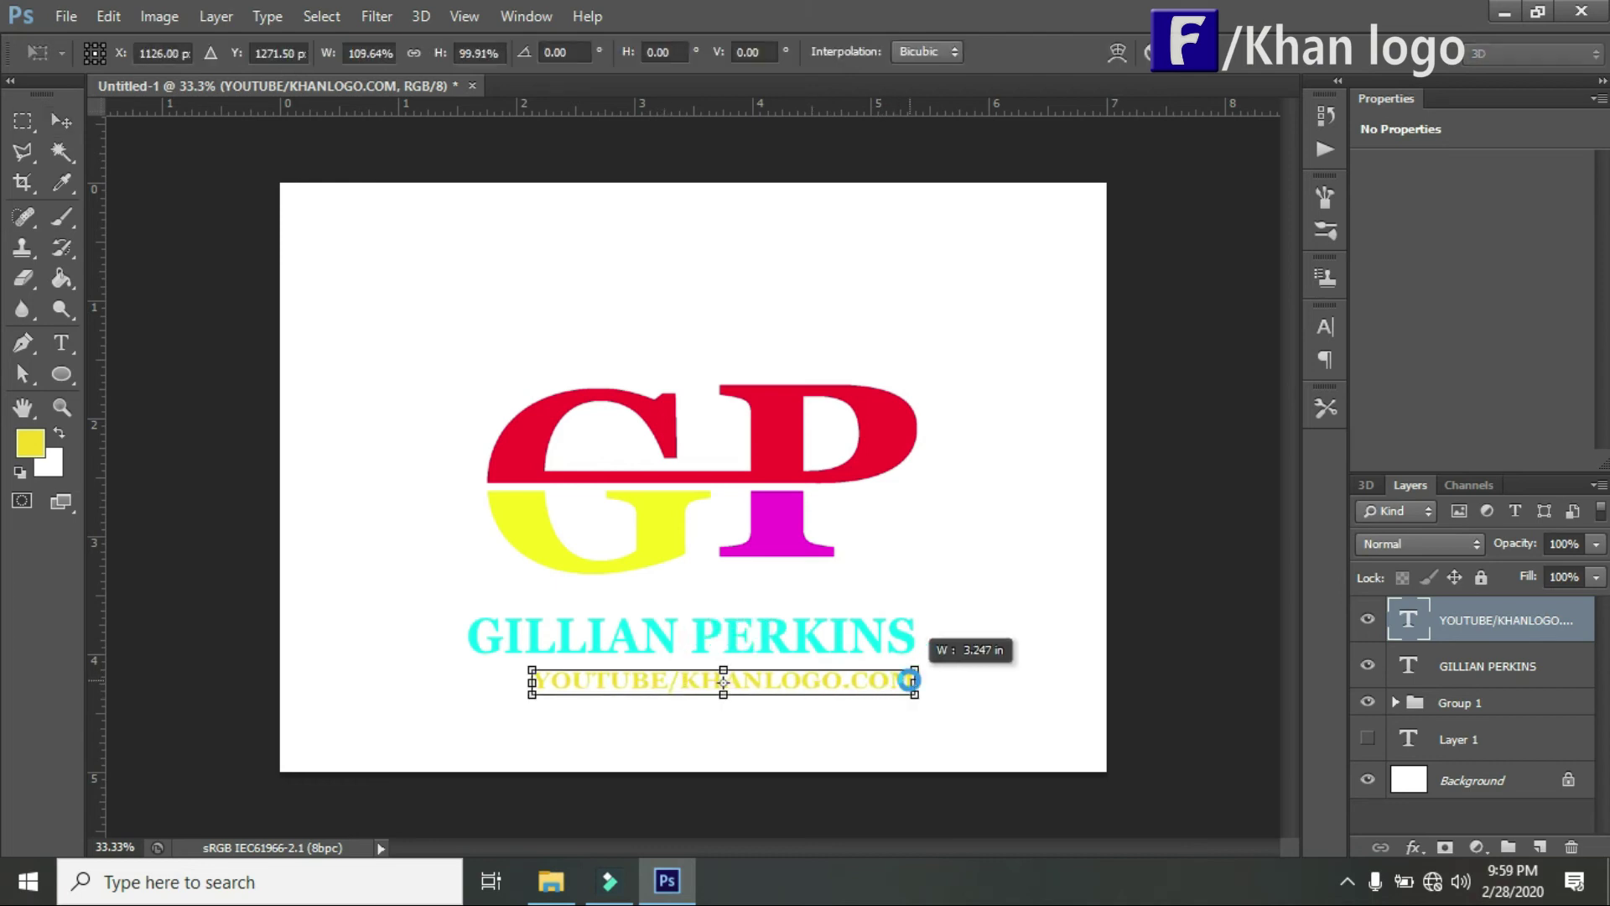
pyautogui.moveTo(528, 686); pyautogui.dragTo(488, 687)
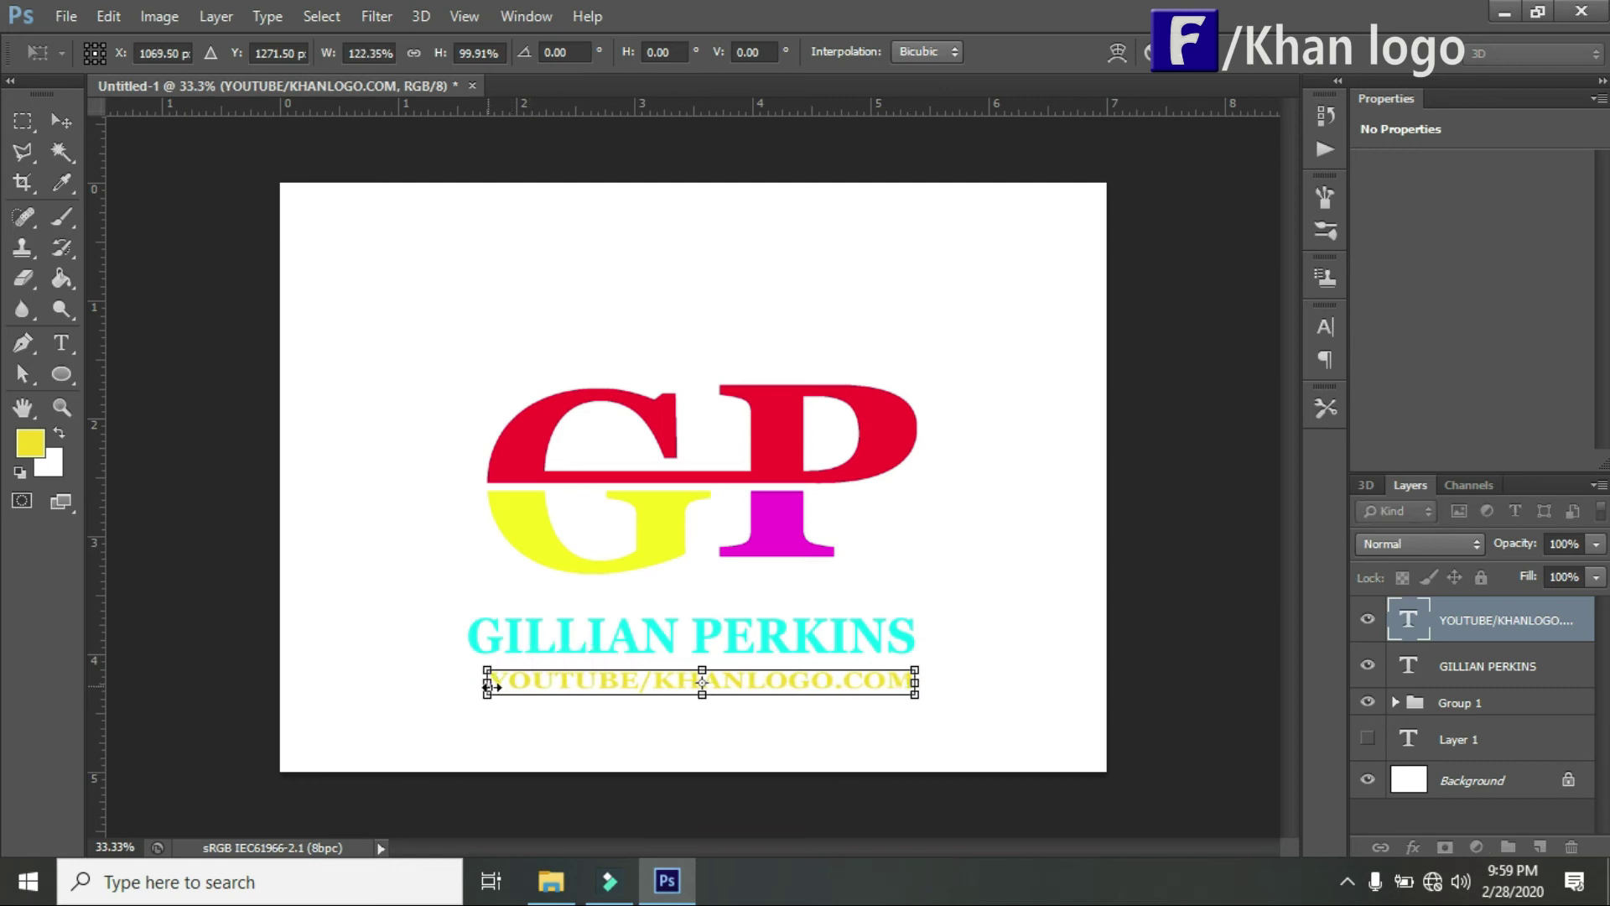
pyautogui.moveTo(701, 694); pyautogui.dragTo(703, 678)
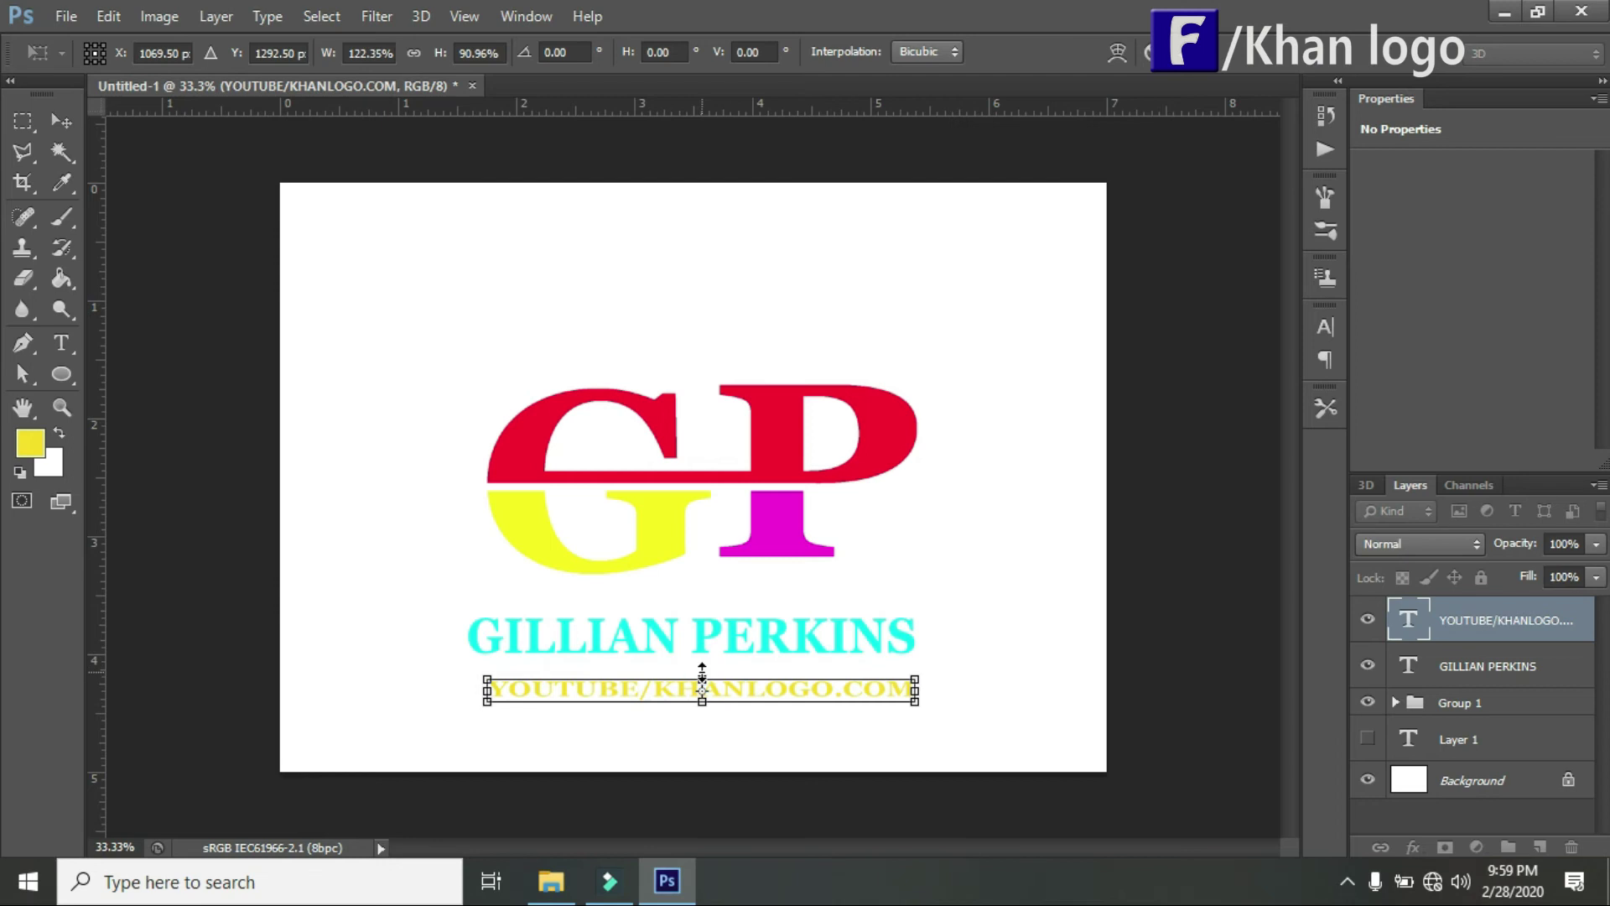
pyautogui.click(62, 120)
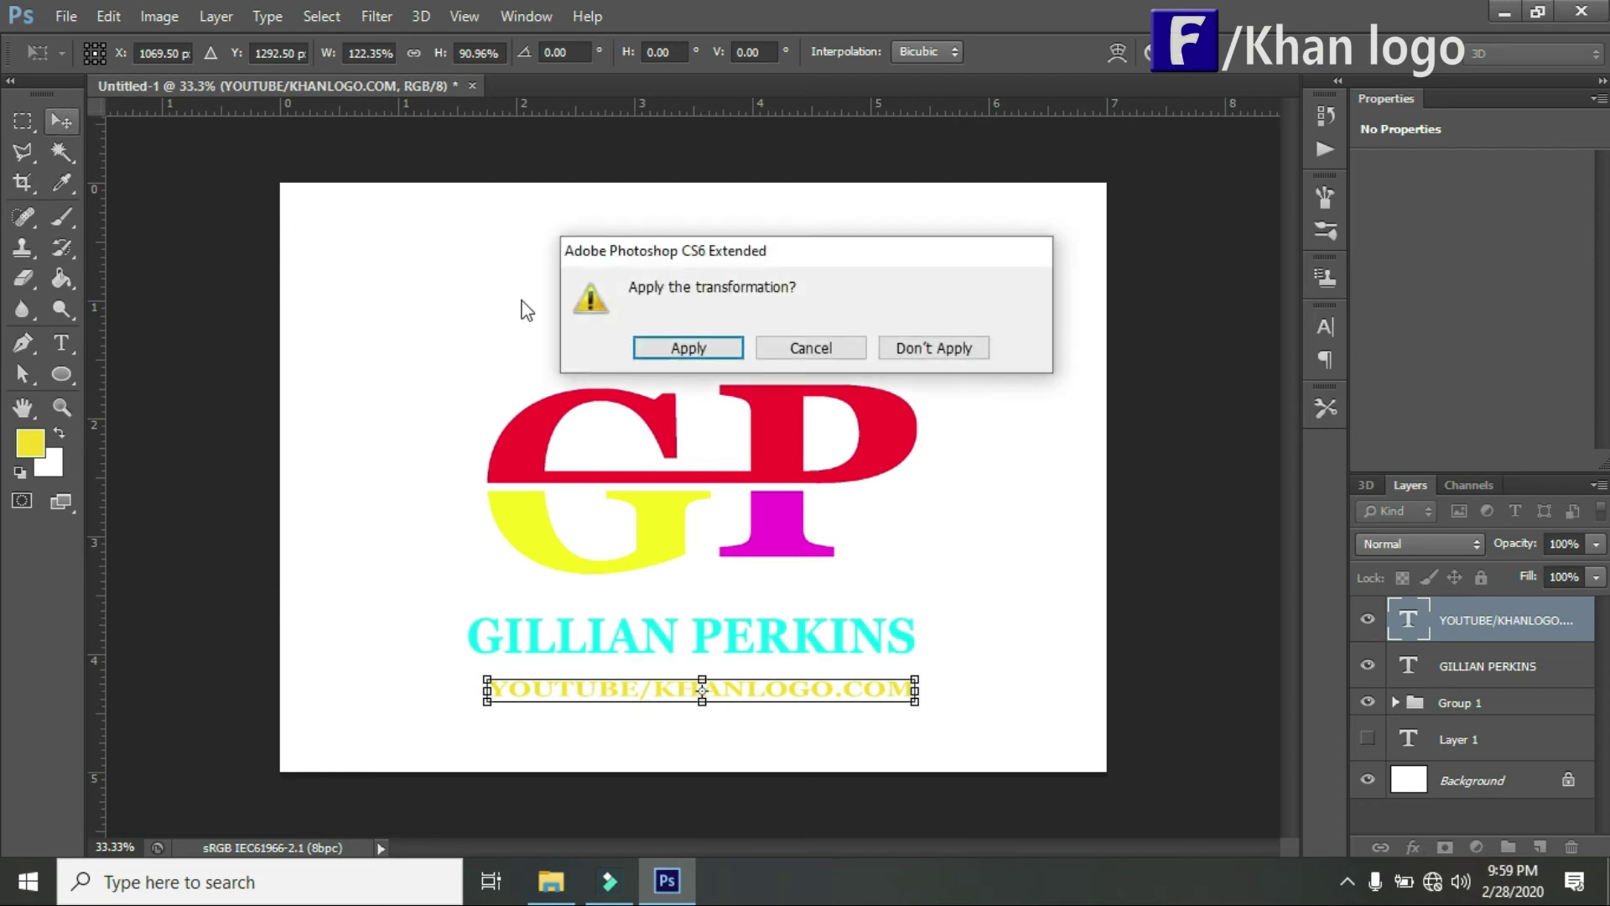
pyautogui.click(667, 349)
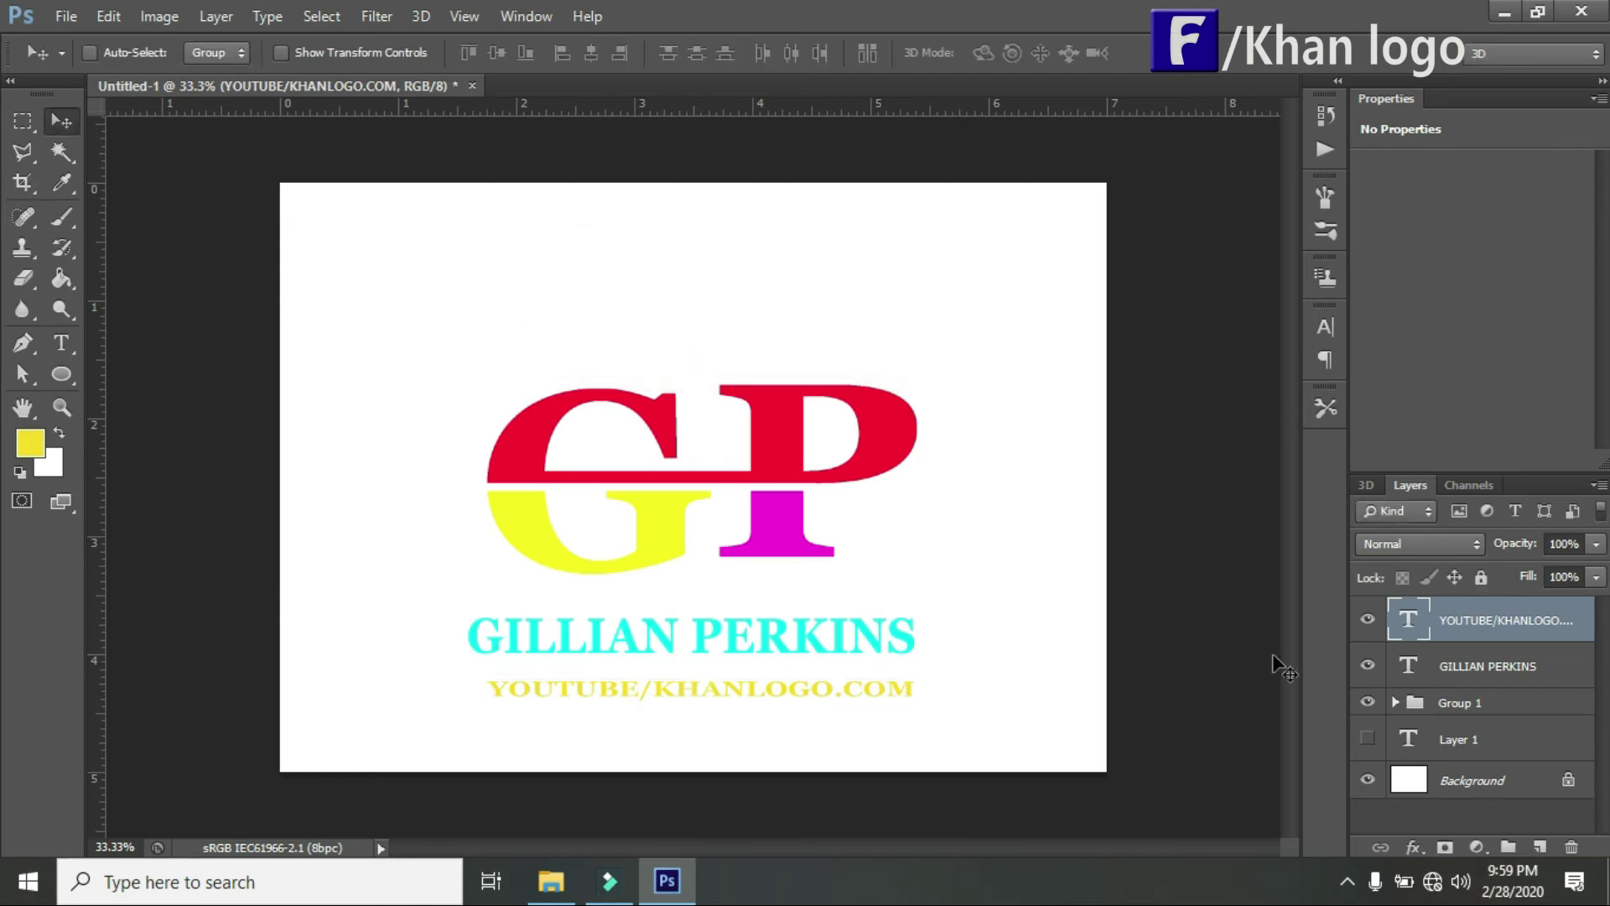
pyautogui.click(1460, 667)
# Move the URL layer into Group 1, hide the background, and open mockup 28.
pyautogui.moveTo(1462, 622)
pyautogui.mouseDown()
pyautogui.moveTo(1464, 688)
pyautogui.moveTo(1464, 657)
pyautogui.mouseUp()
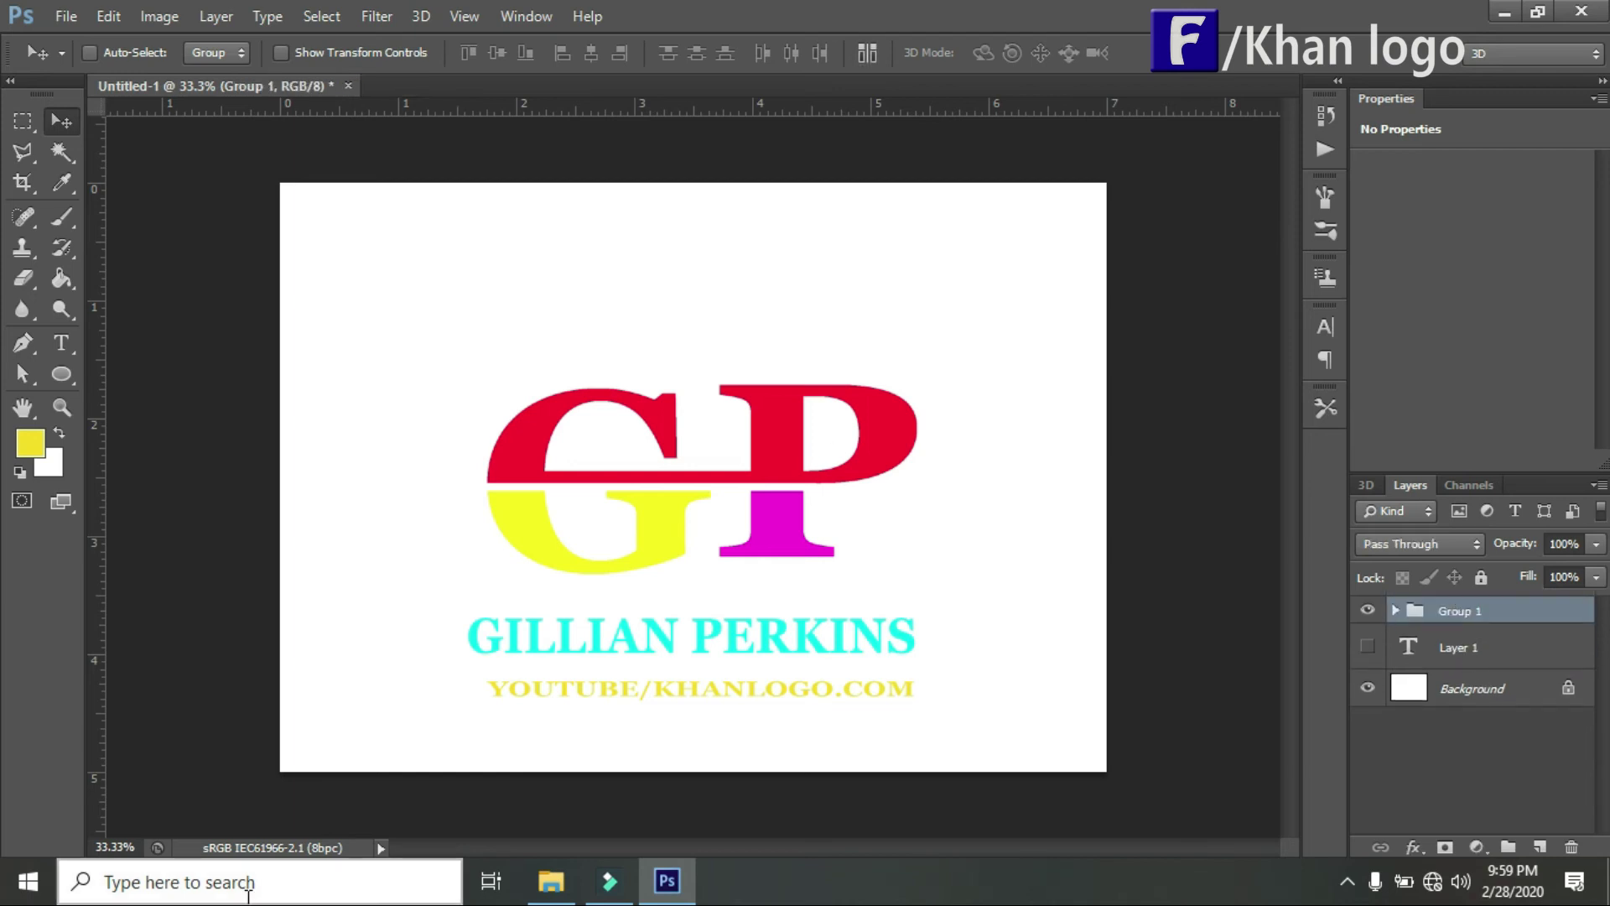
pyautogui.click(1368, 689)
pyautogui.click(67, 16)
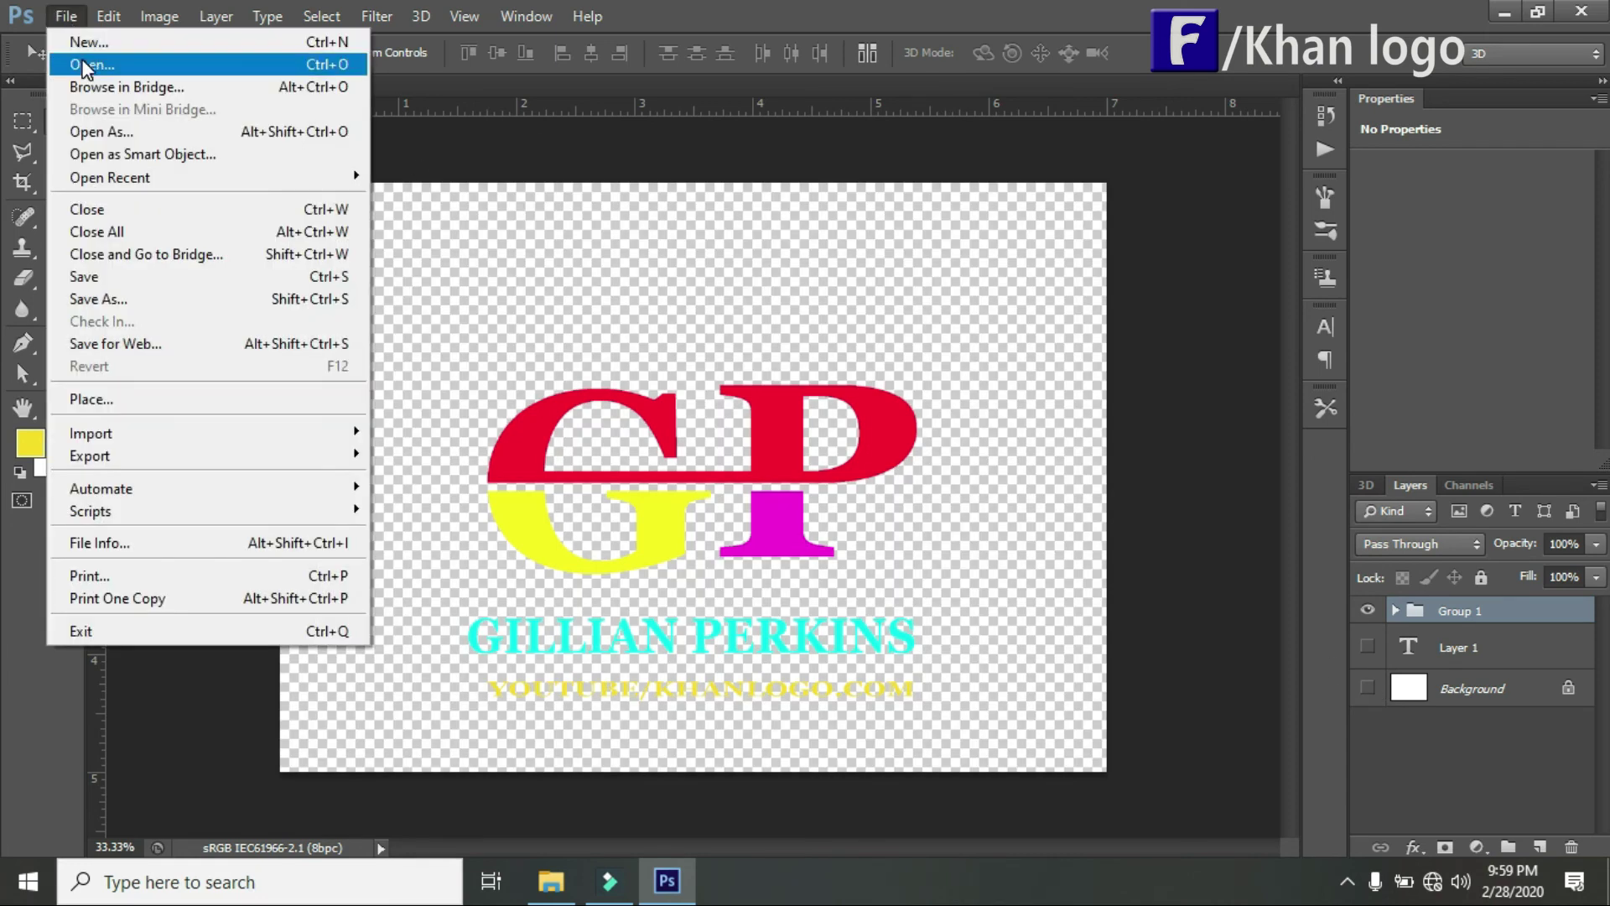
pyautogui.click(84, 73)
pyautogui.click(465, 579)
pyautogui.scroll(-5, 465, 578)
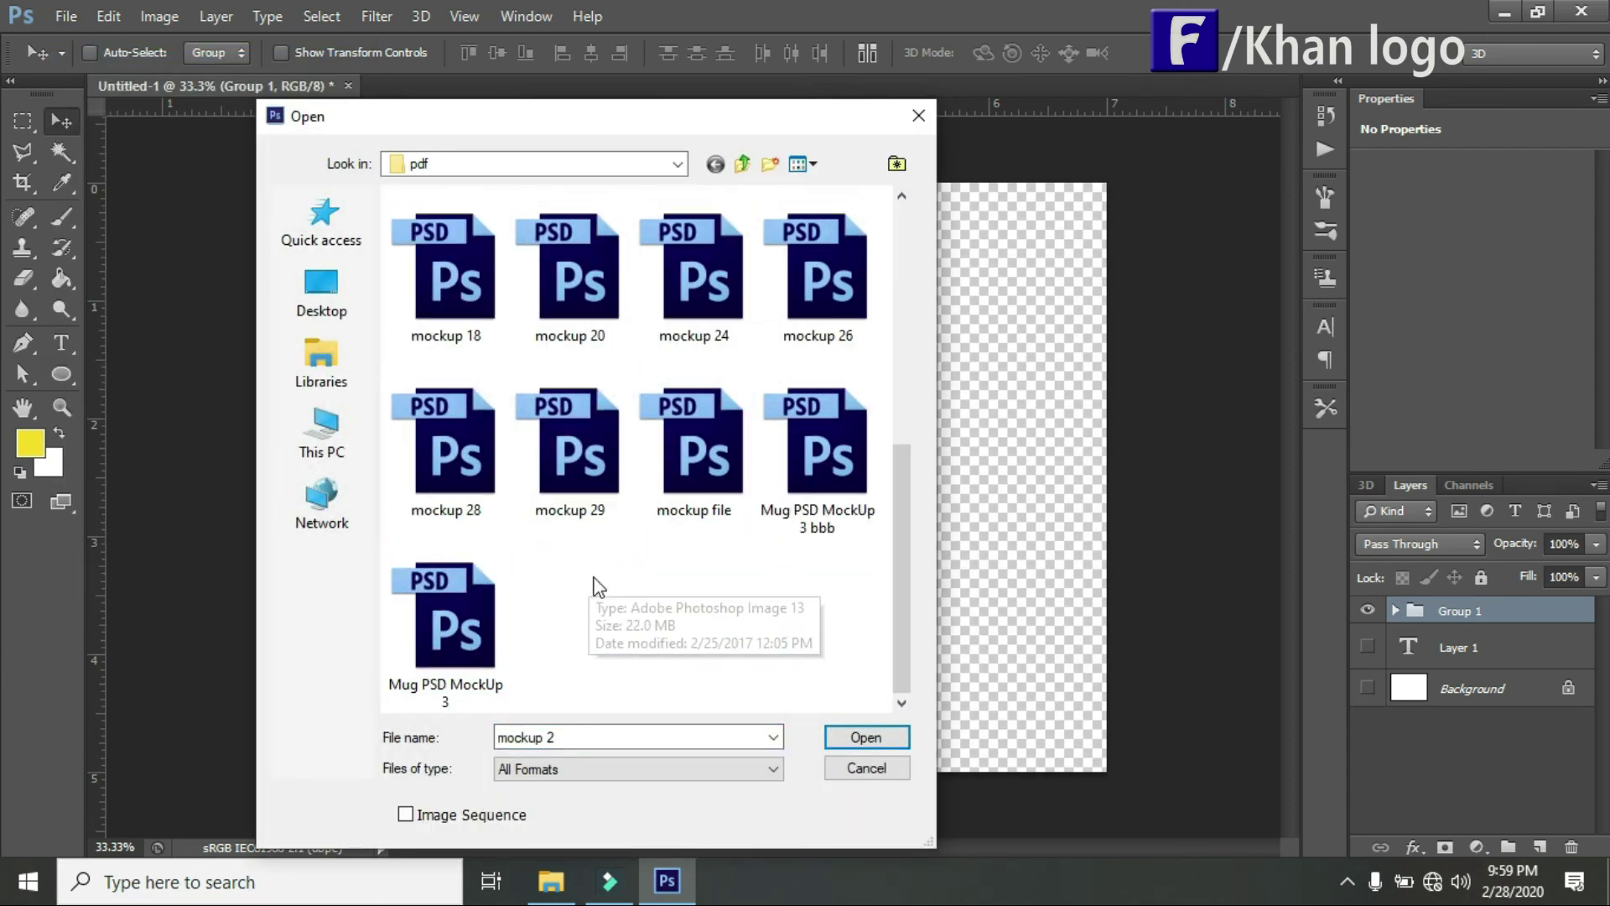
pyautogui.click(453, 470)
pyautogui.doubleClick(453, 476)
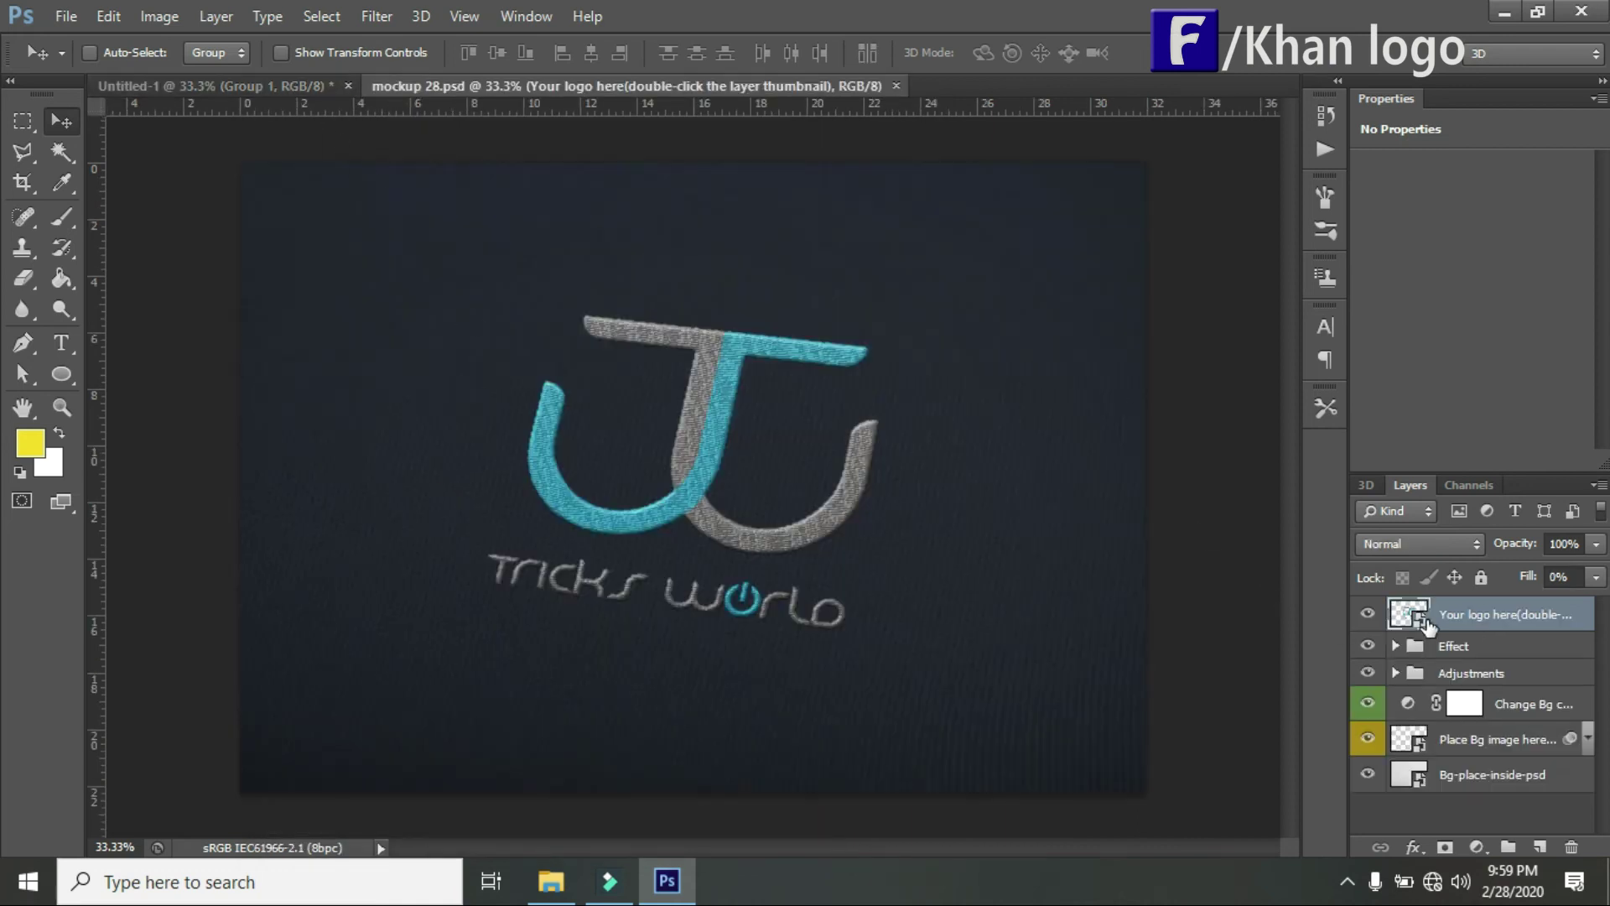
# Open the mockup's logo smart object and copy the GP logo group into it.
pyautogui.doubleClick(1426, 621)
pyautogui.click(864, 396)
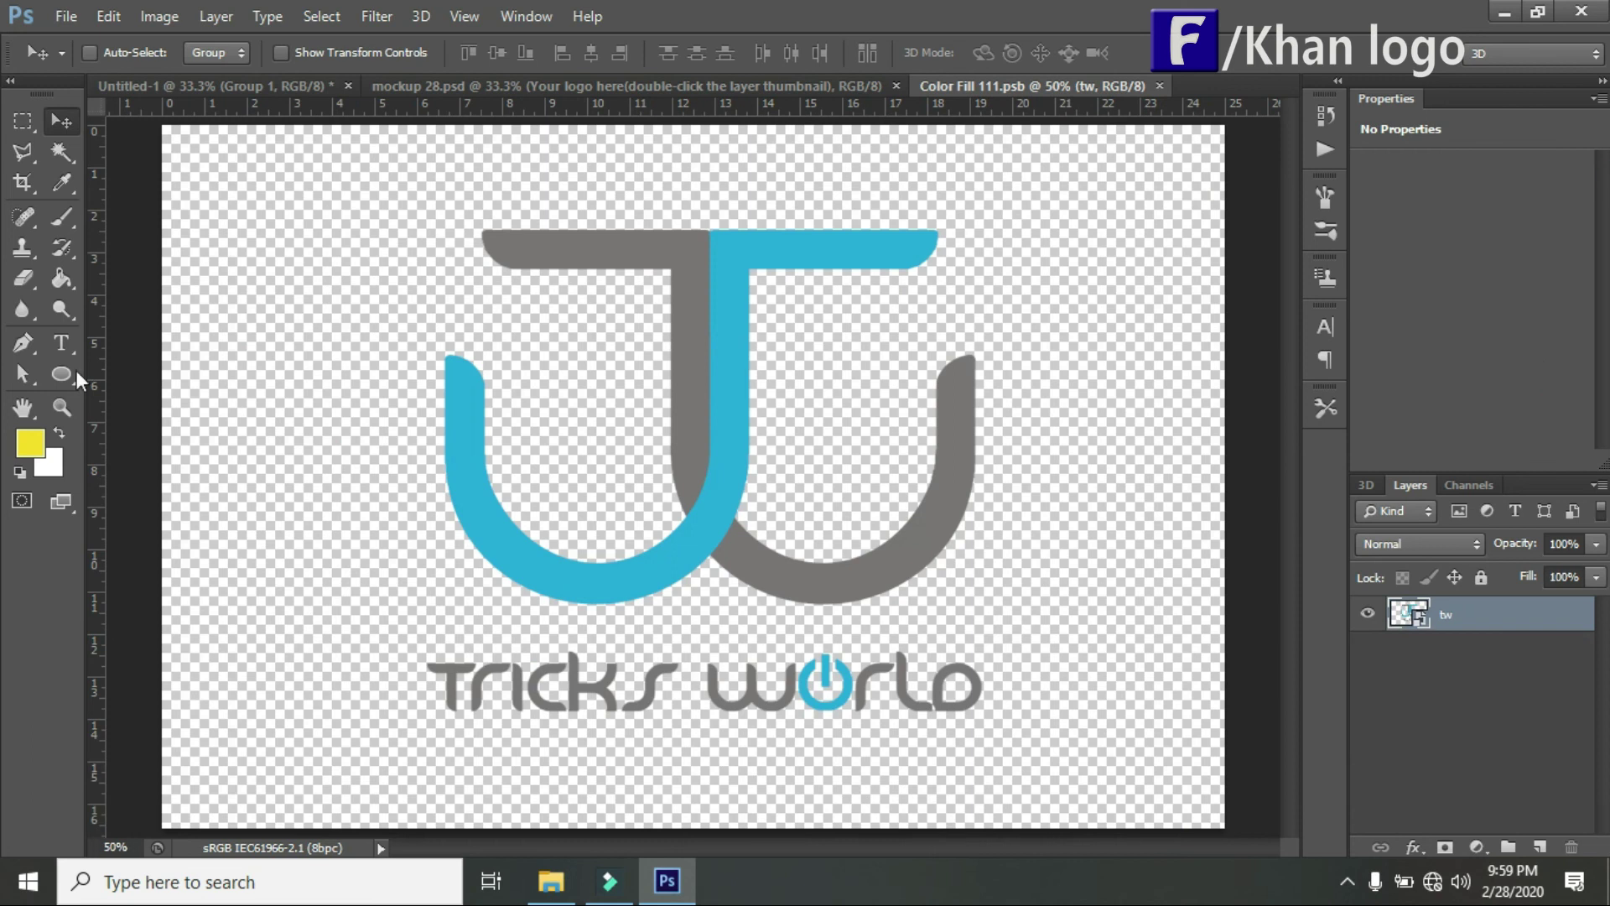
pyautogui.moveTo(264, 82); pyautogui.dragTo(707, 165)
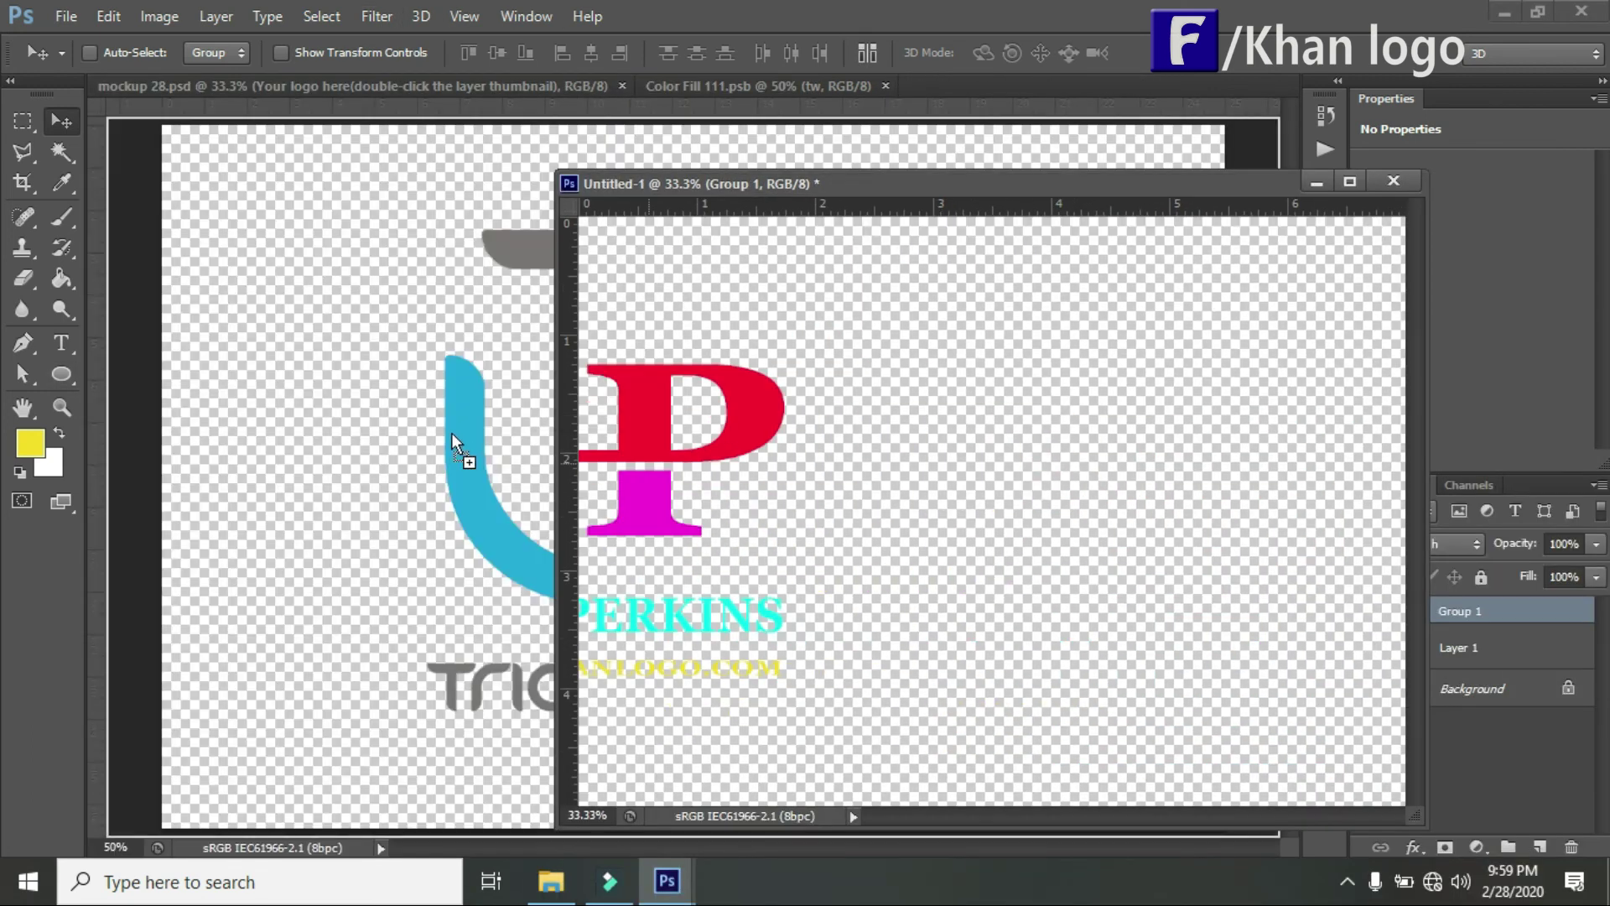
pyautogui.moveTo(1047, 520); pyautogui.dragTo(457, 441)
pyautogui.moveTo(638, 179)
pyautogui.mouseDown()
pyautogui.moveTo(808, 78)
pyautogui.moveTo(785, 84)
pyautogui.mouseUp()
pyautogui.click(727, 91)
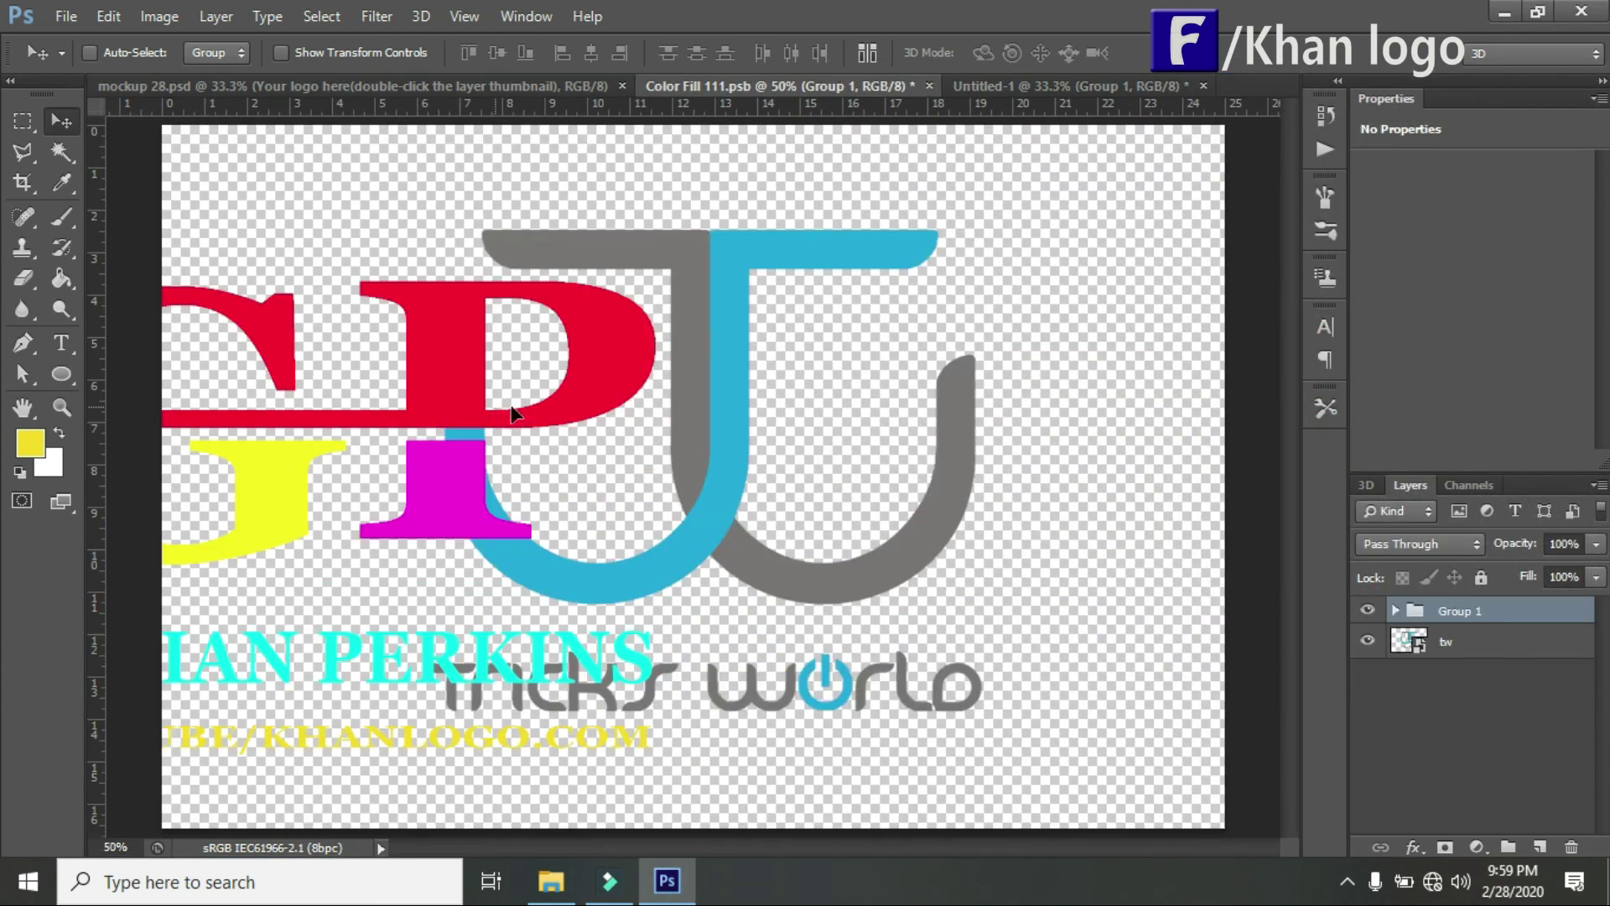
# Centre the GP logo, hide the Tricks World artwork, and save the smart object.
pyautogui.moveTo(487, 410); pyautogui.dragTo(874, 363)
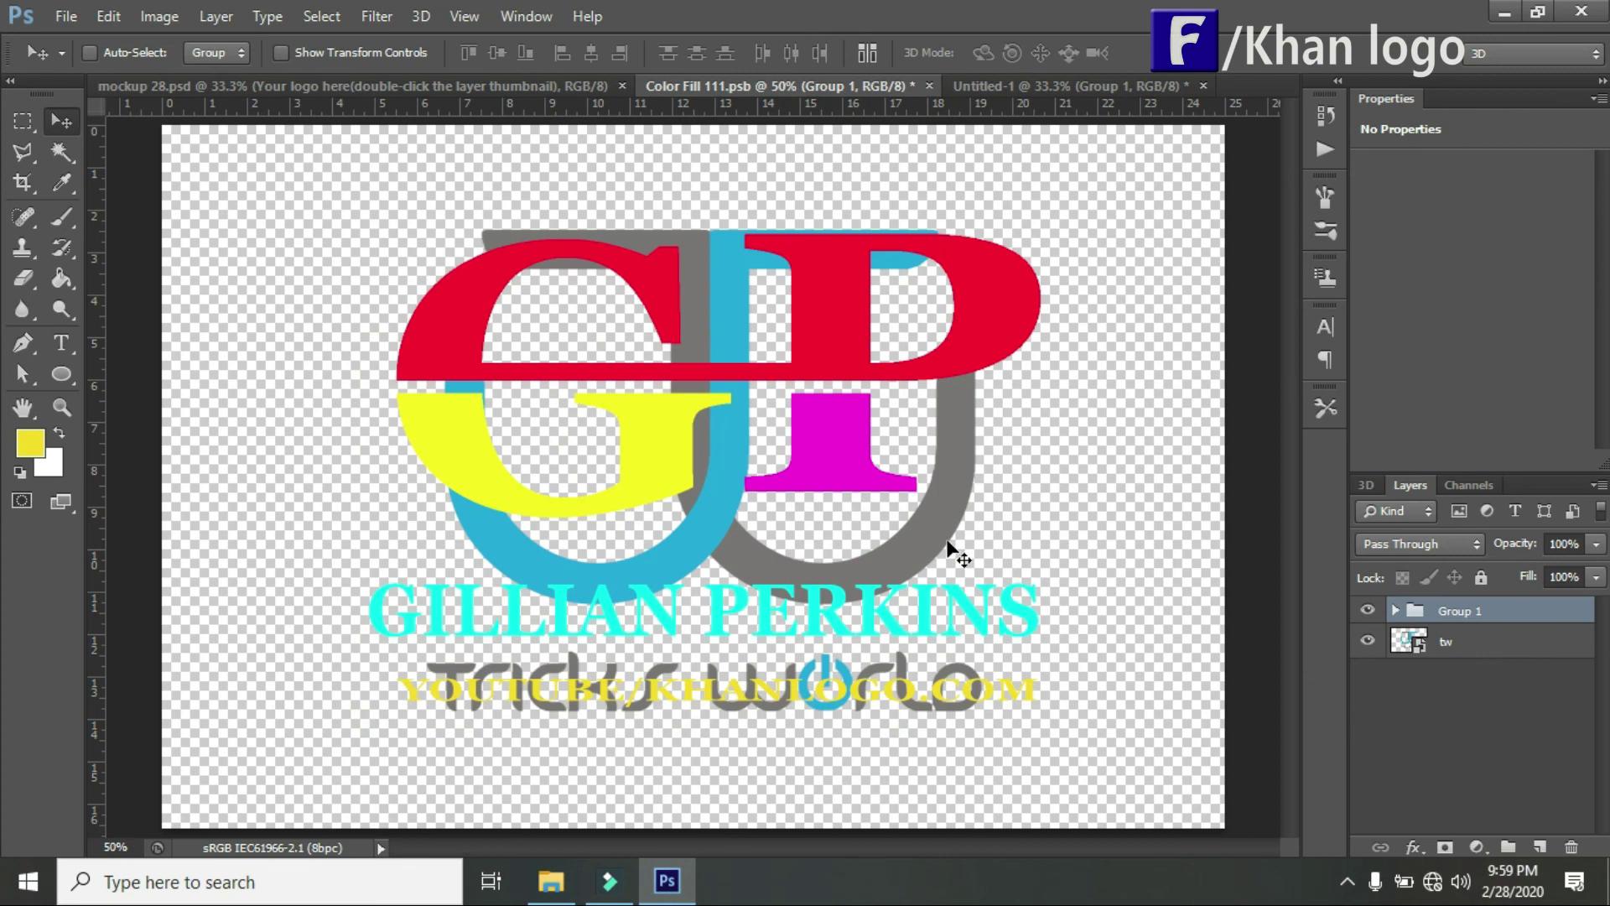
pyautogui.click(1367, 642)
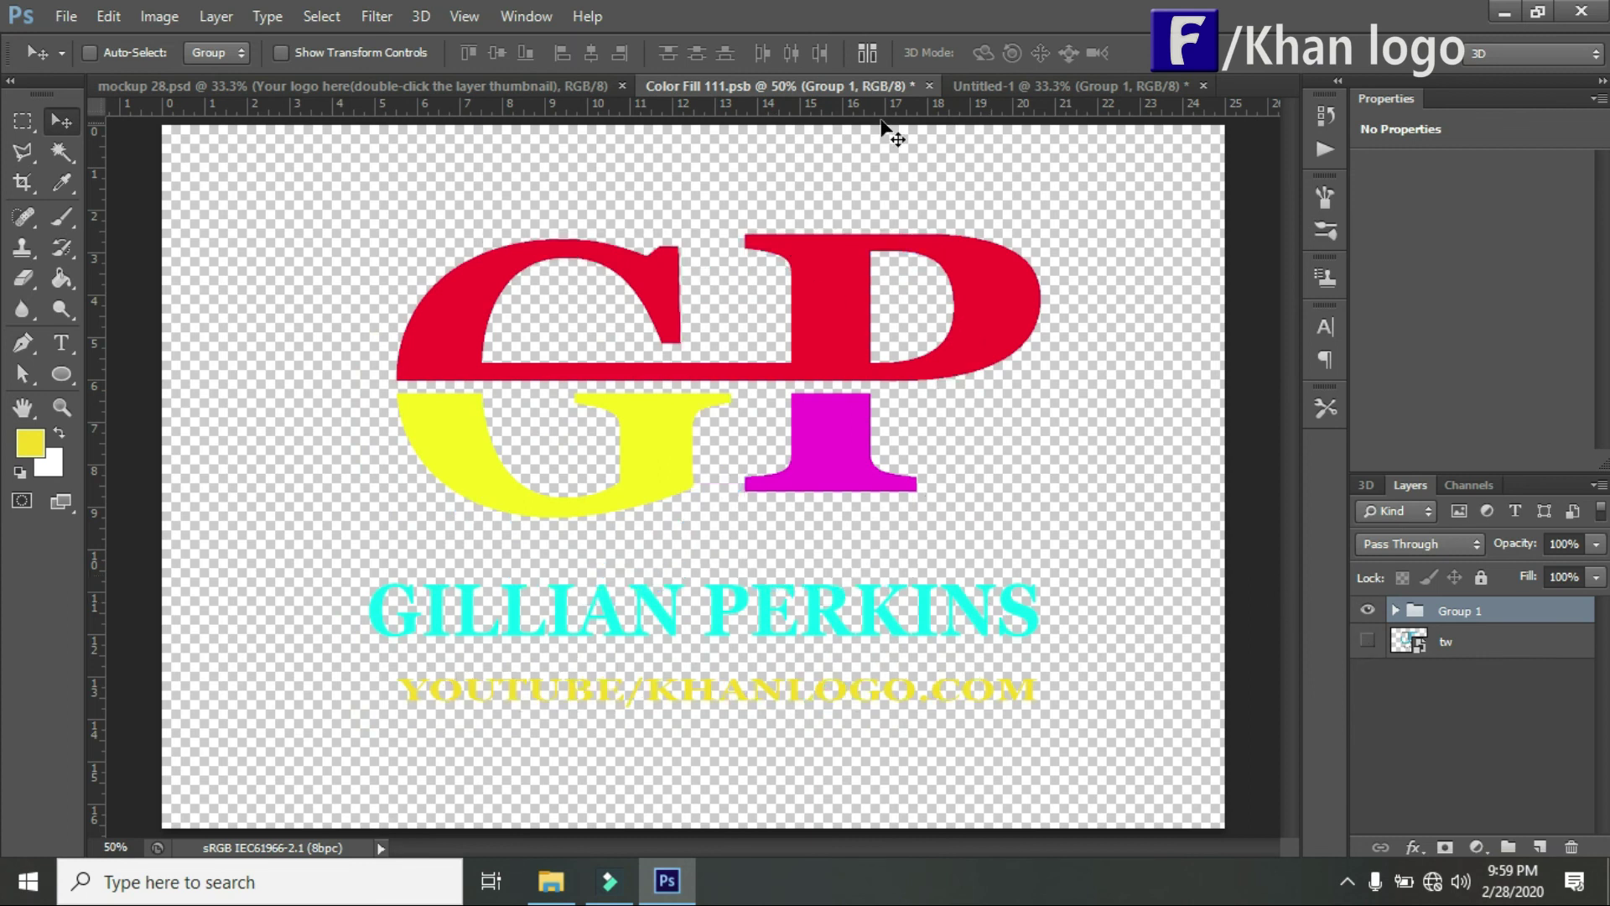
pyautogui.click(930, 85)
pyautogui.click(695, 345)
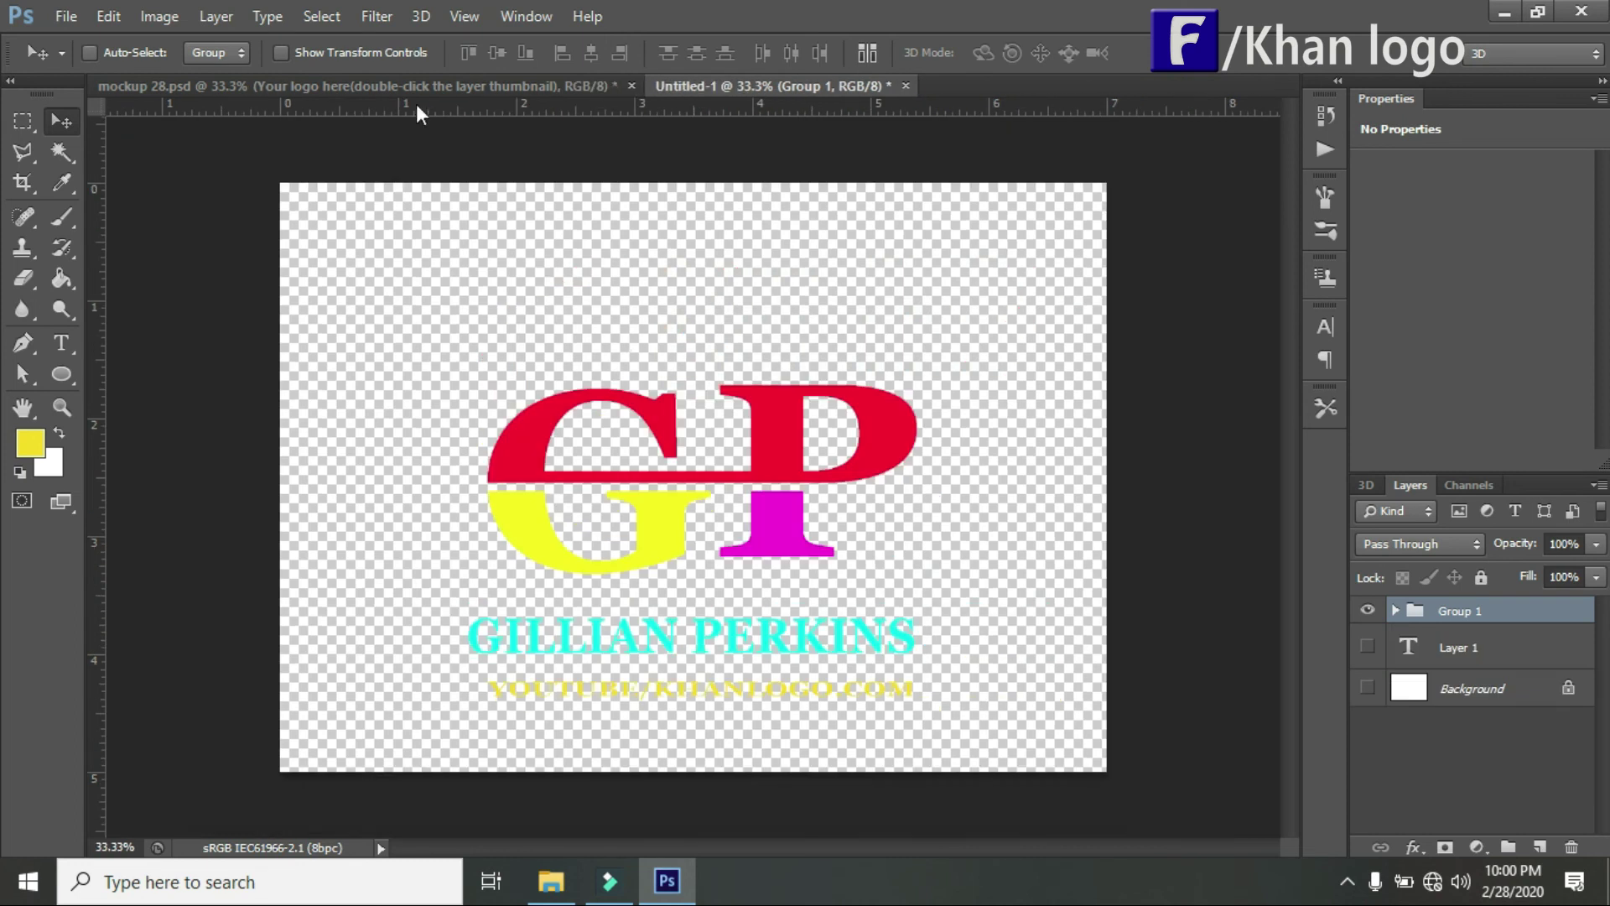
# Save the mockup as a JPEG named GILLIAN with the default JPEG options.
pyautogui.click(422, 86)
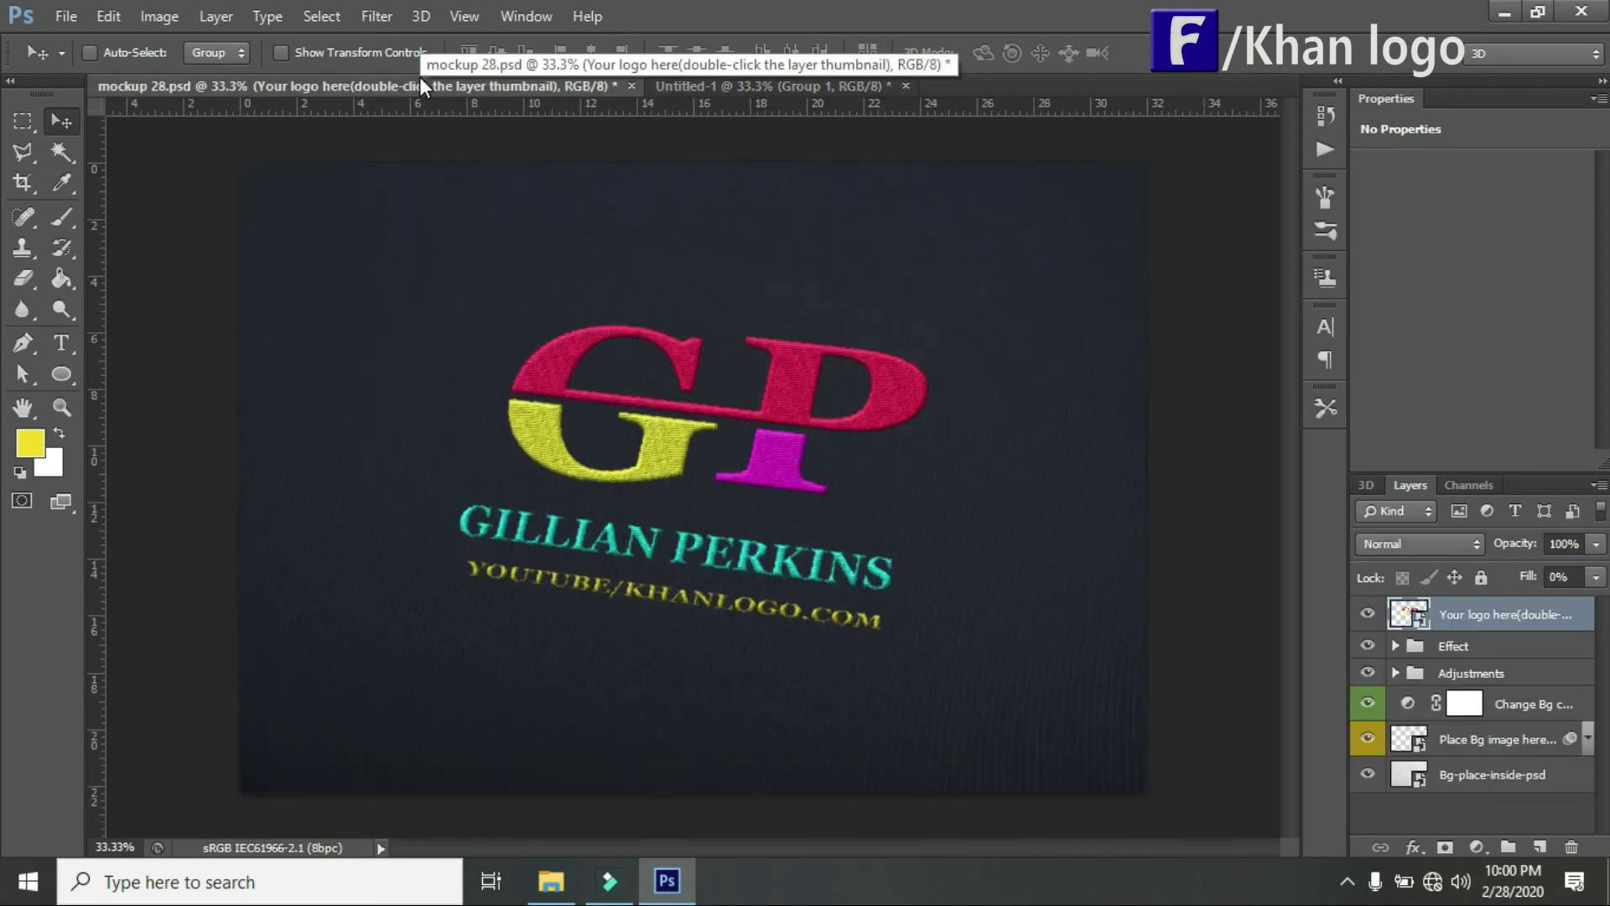
pyautogui.click(65, 16)
pyautogui.click(147, 298)
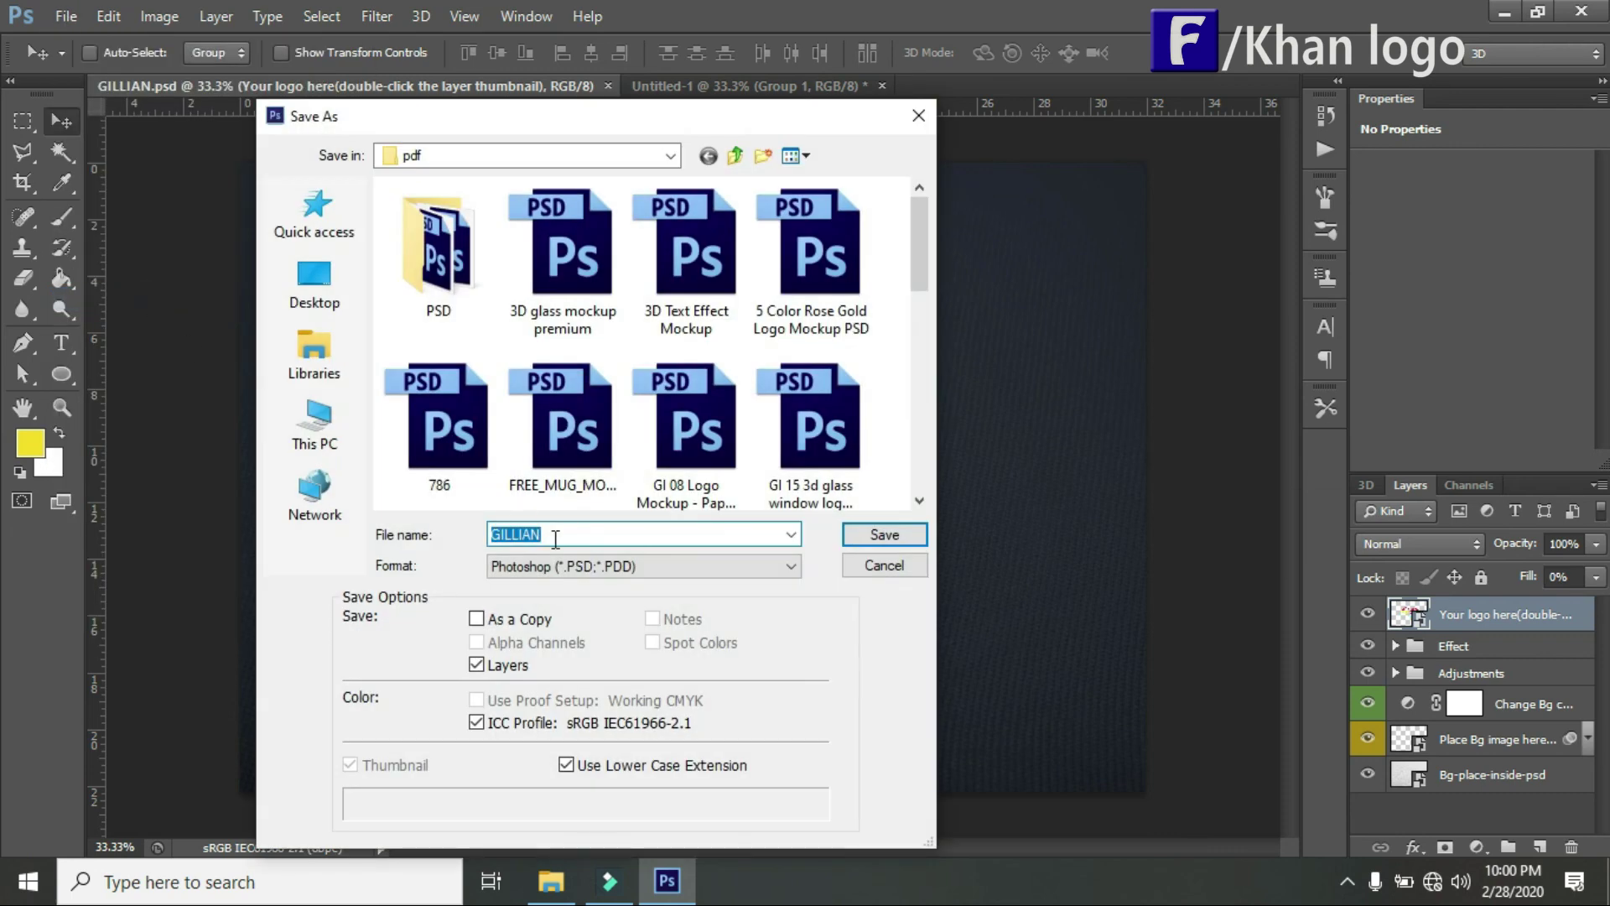
pyautogui.click(791, 566)
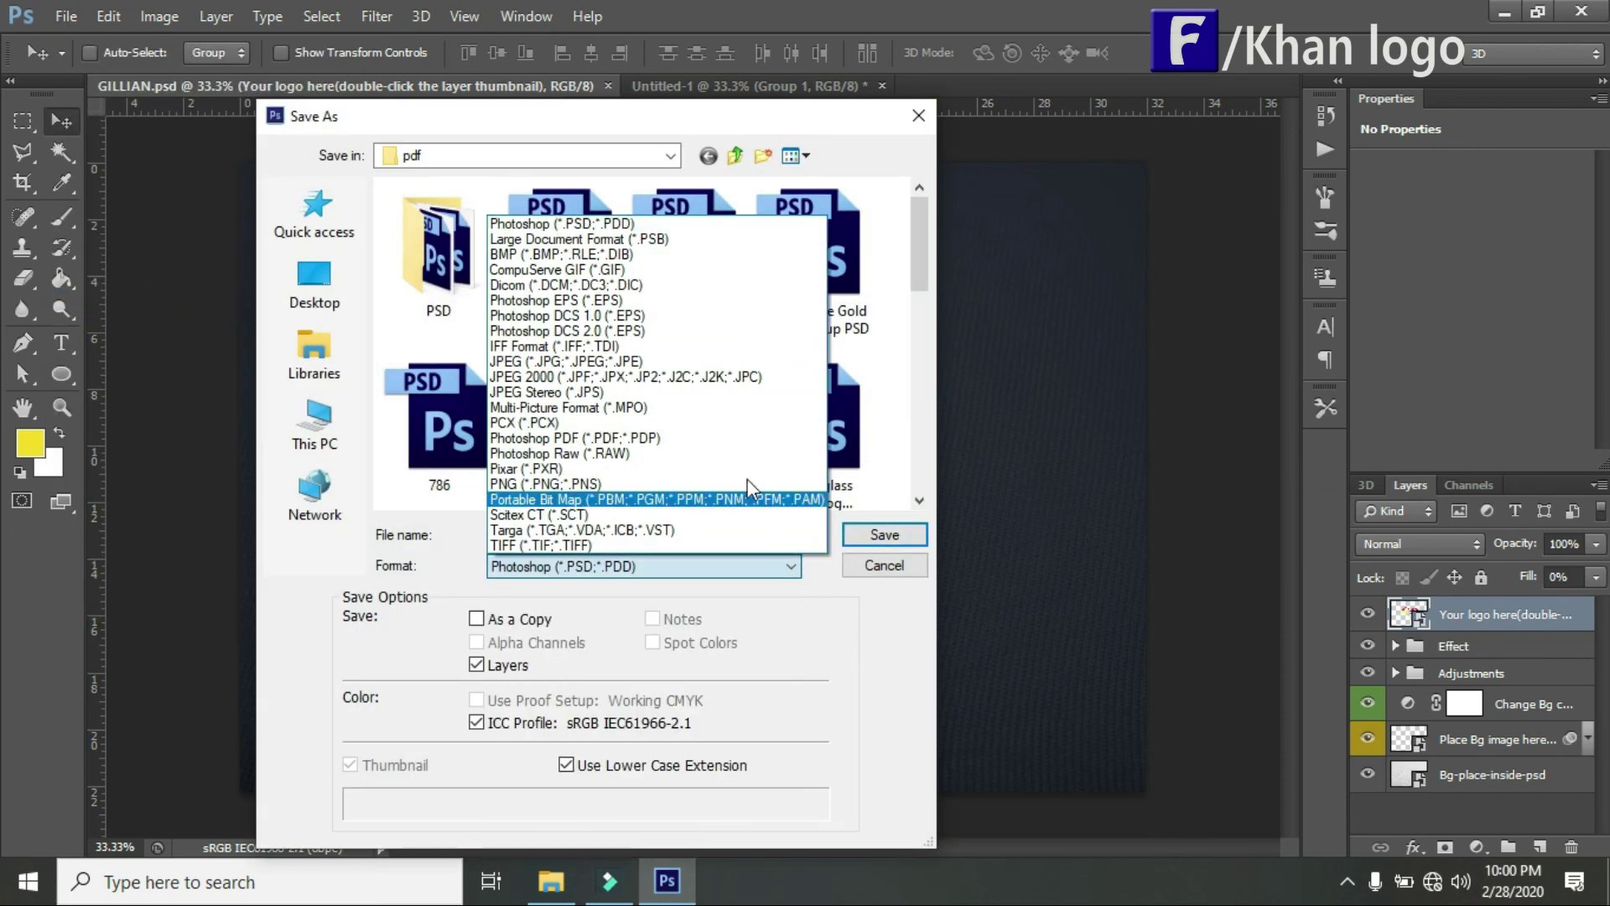
pyautogui.click(689, 369)
pyautogui.click(884, 535)
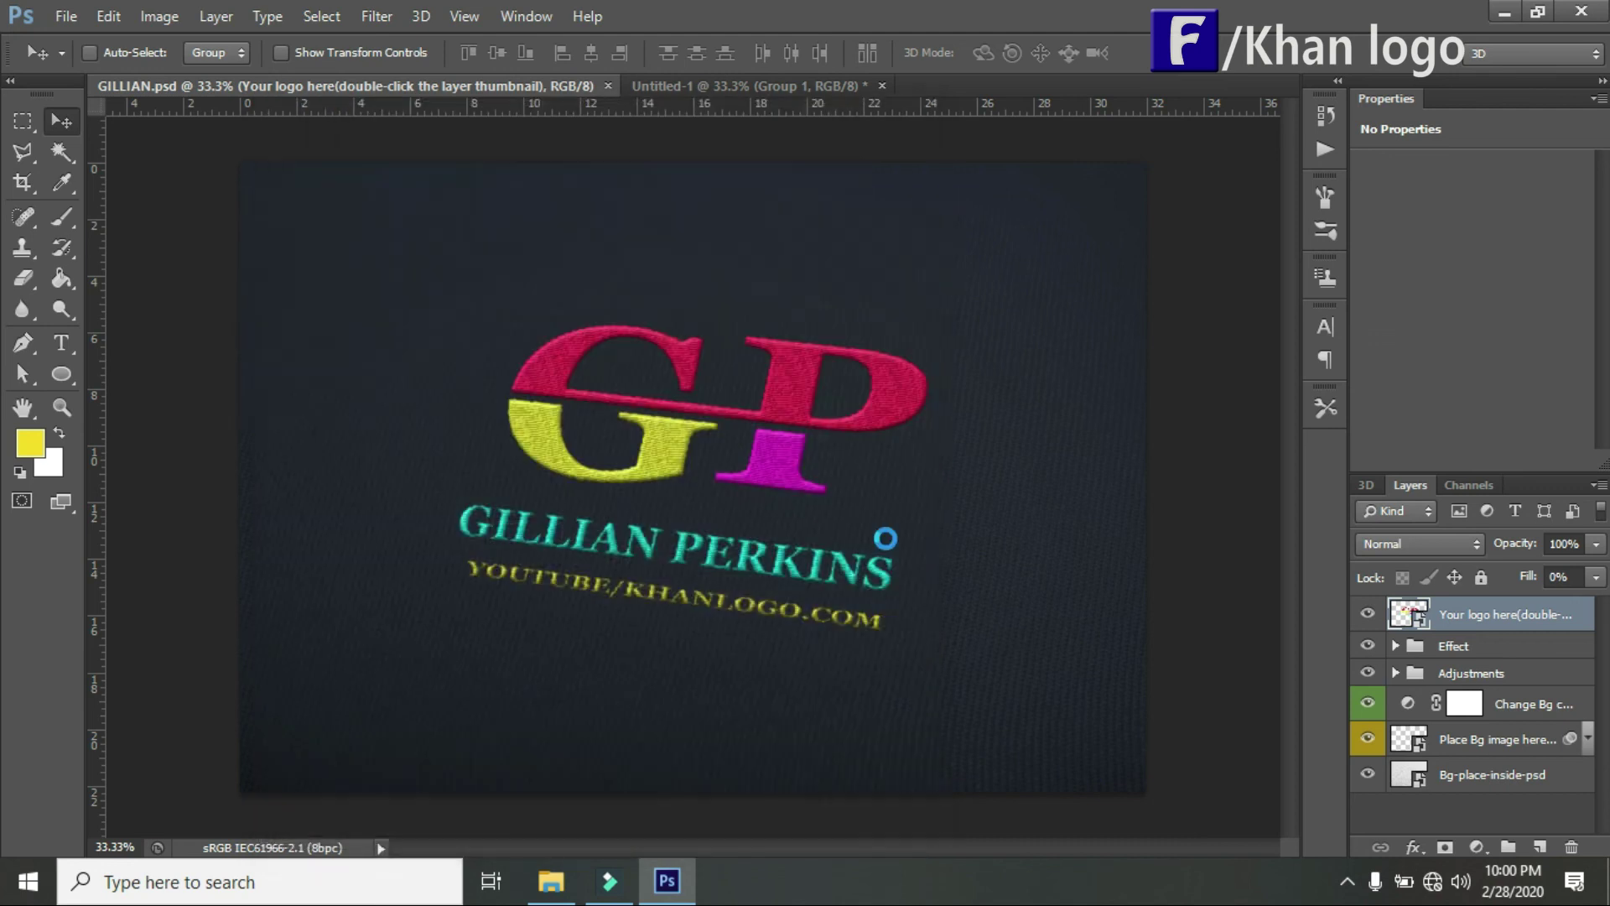
pyautogui.click(926, 220)
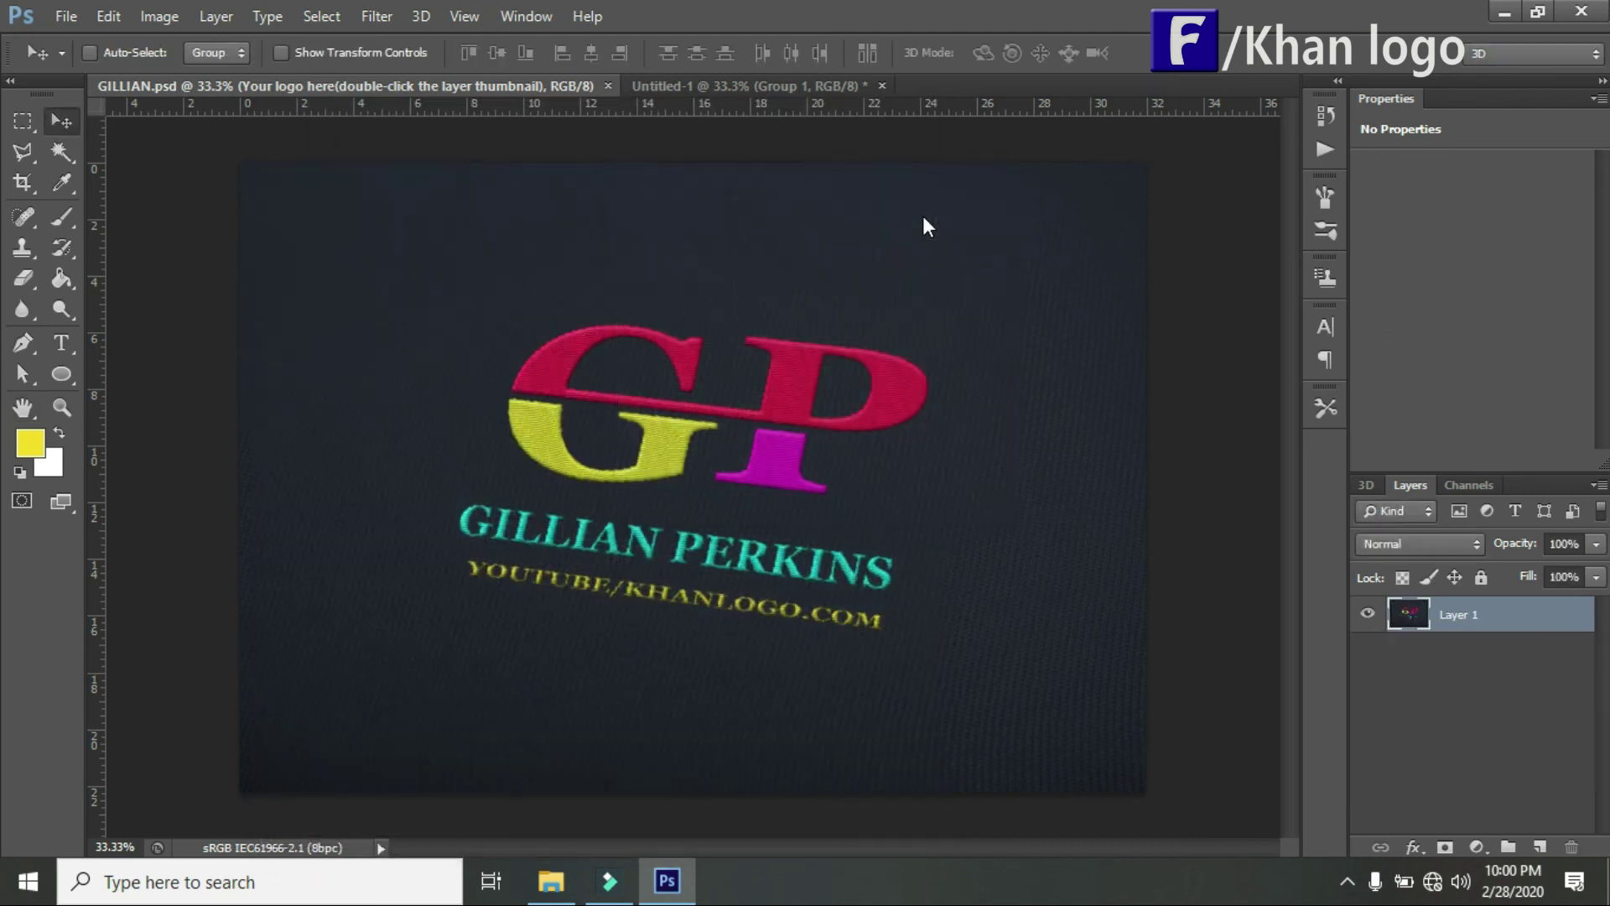